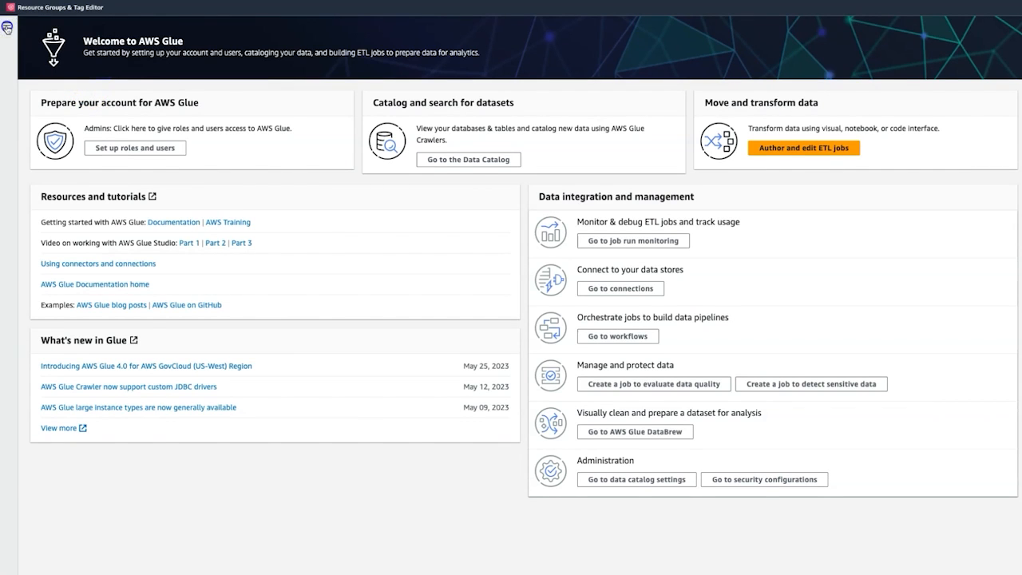
Open the billing database from the Data Catalog's list of databases.
click(8, 28)
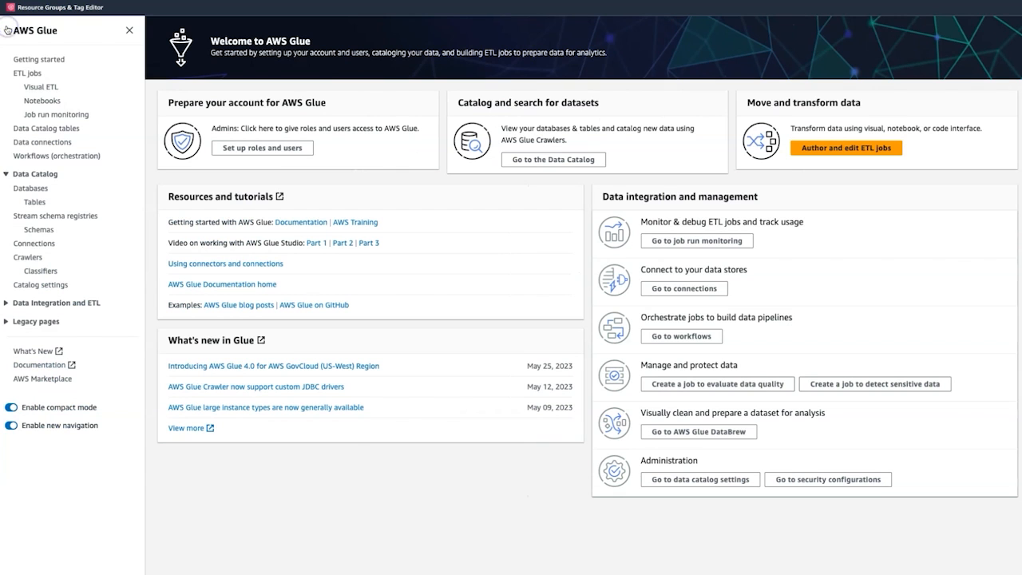
click(31, 188)
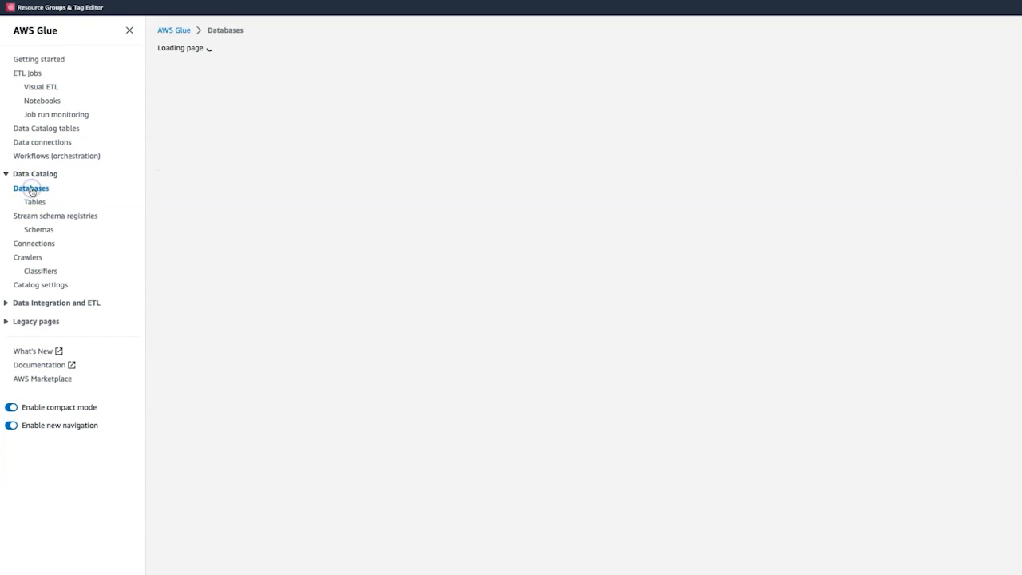
click(129, 28)
click(78, 126)
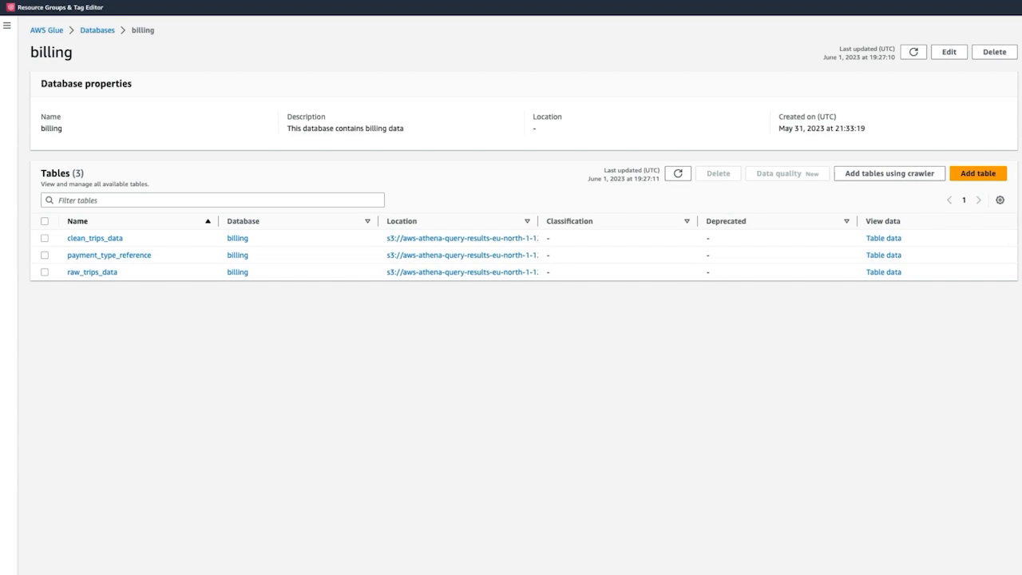
Open the clean_trips_data table and review its schema columns and data types.
click(96, 239)
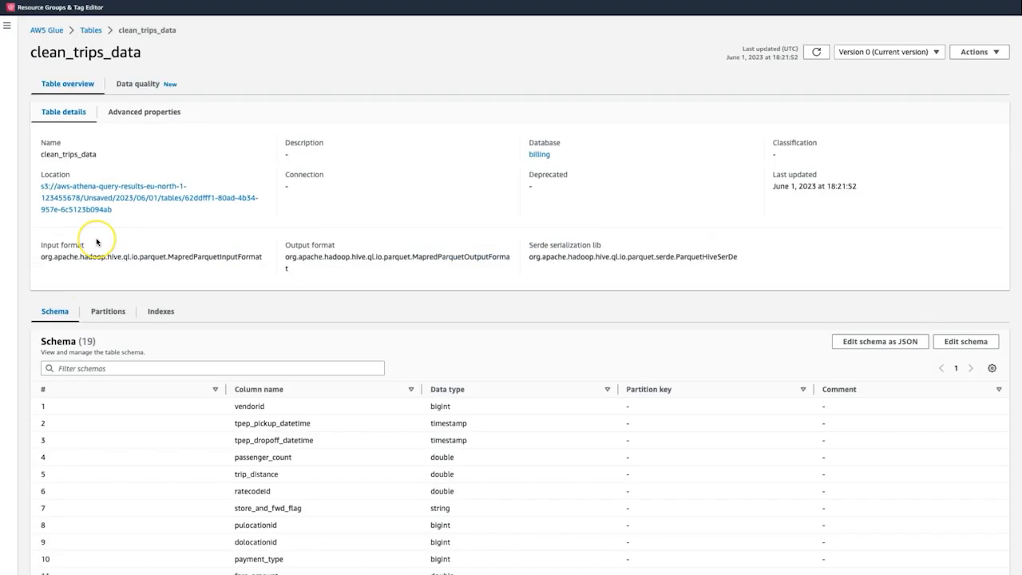
scroll(96, 242, down, 2)
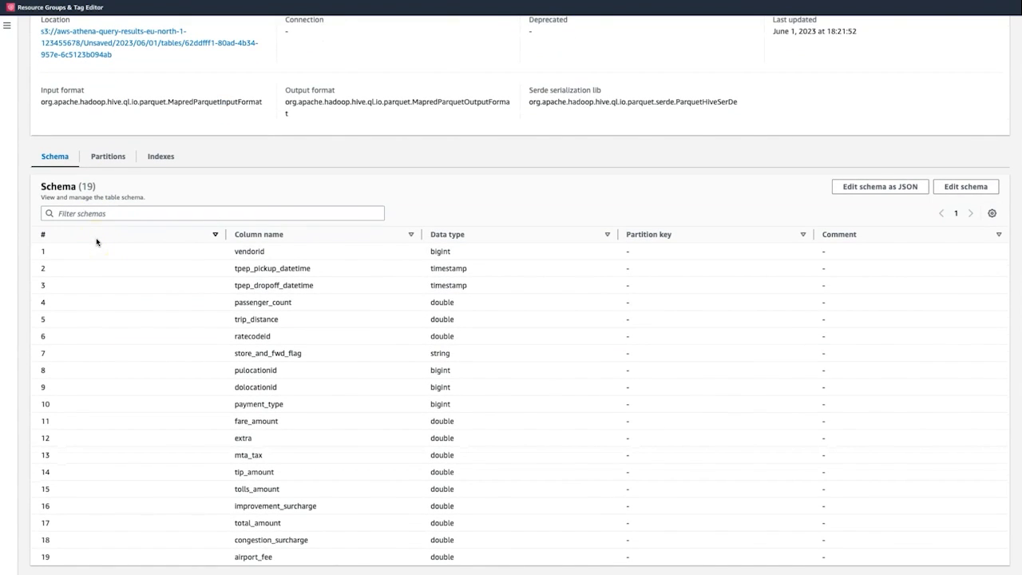
scroll(96, 241, up, 2)
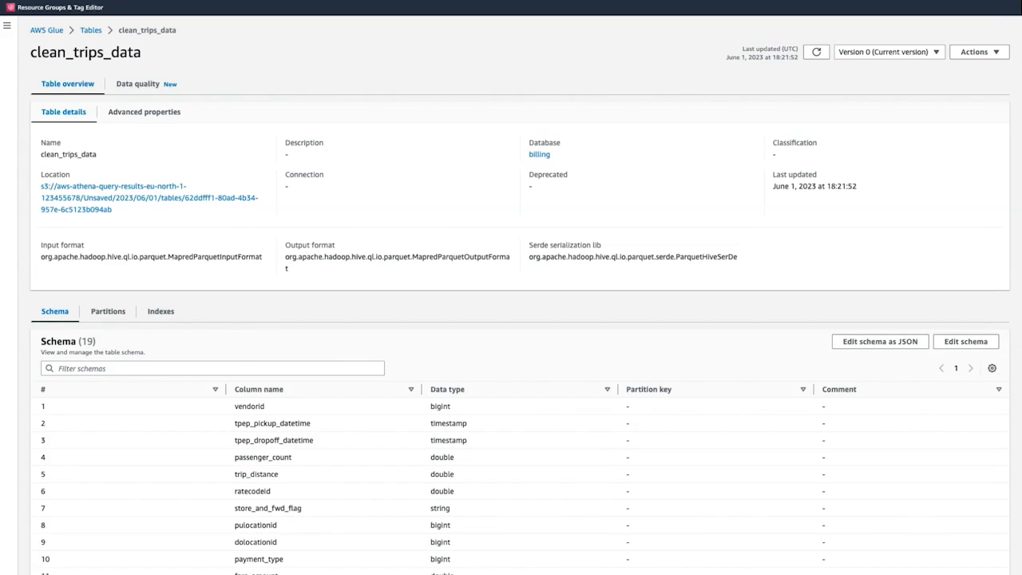
Start a data quality ruleset for the clean_trips_data table and request rule recommendations with the GlueDataQualityBlogRole IAM role.
click(131, 85)
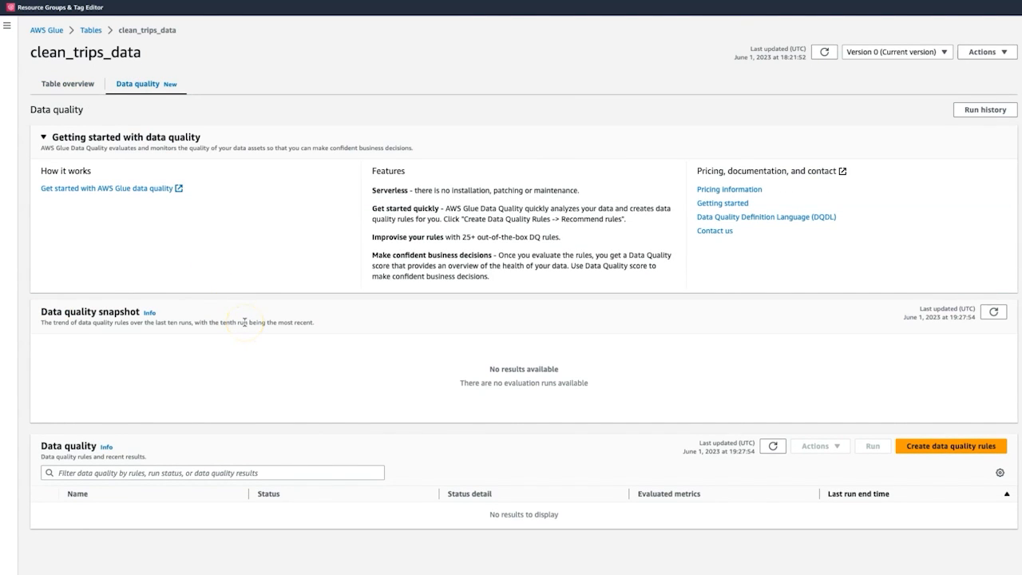
click(946, 450)
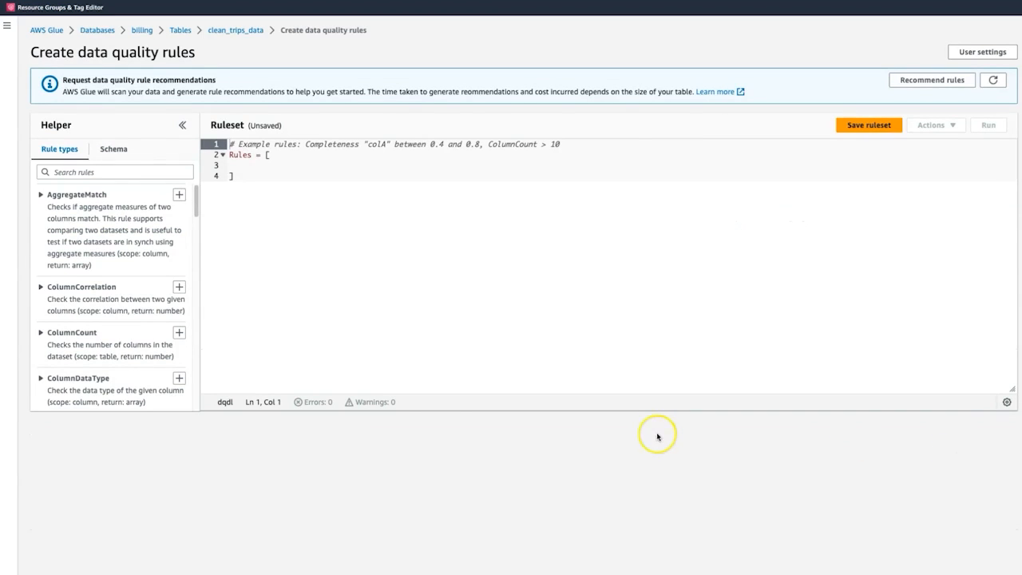
click(238, 164)
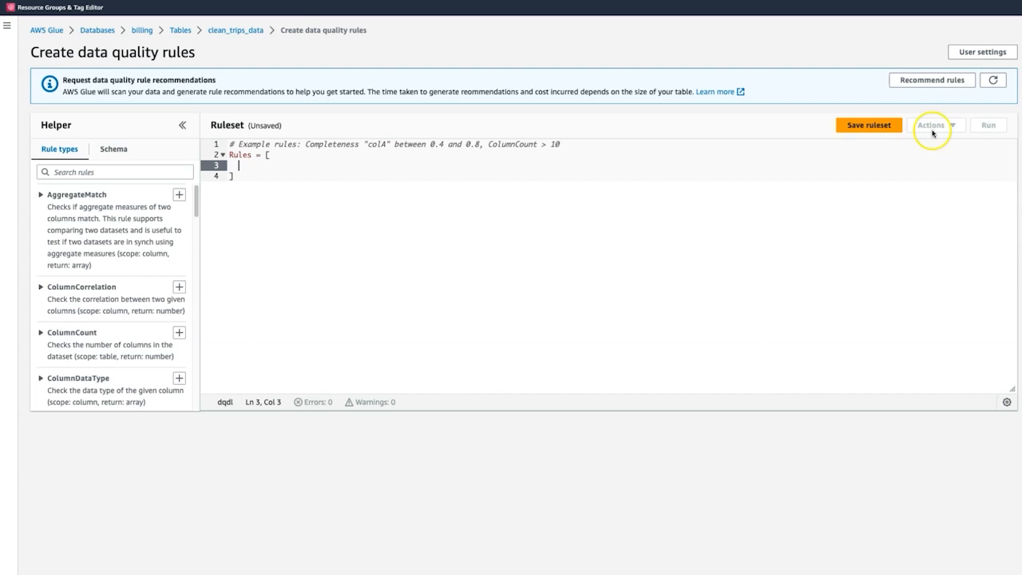
click(932, 80)
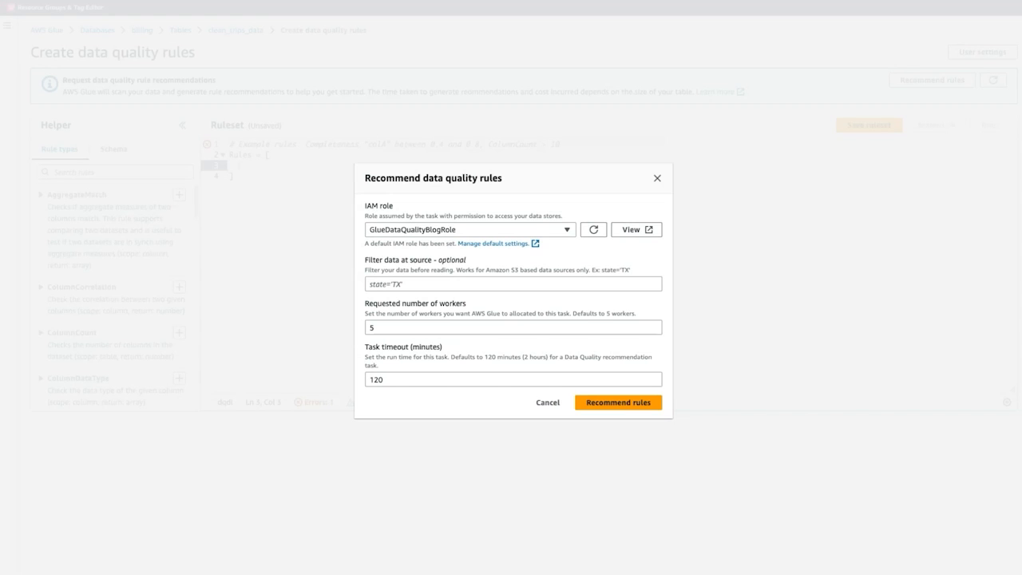
click(618, 402)
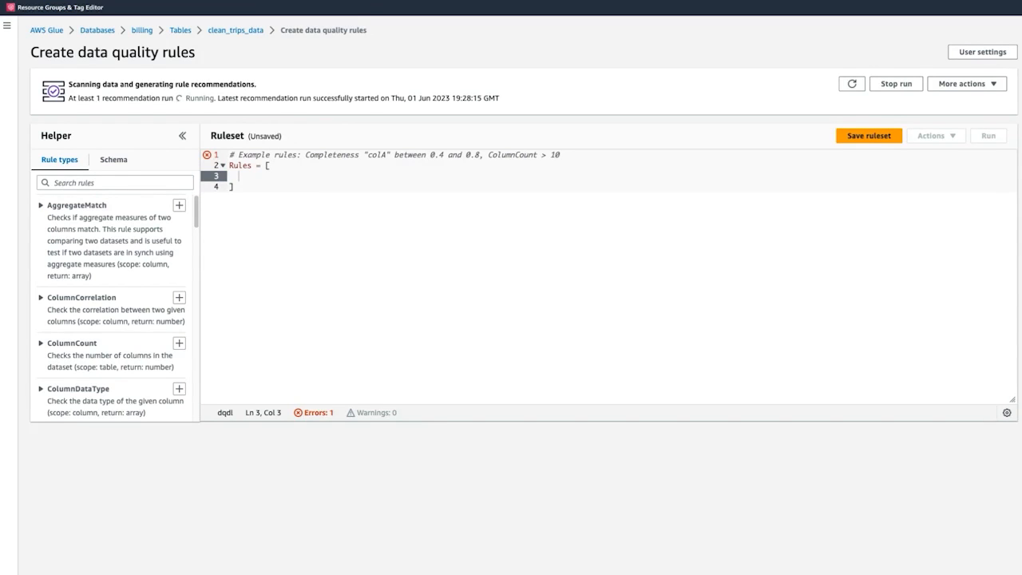
Review the recommended rules and insert all of them inside the brackets of the Rules list.
click(246, 182)
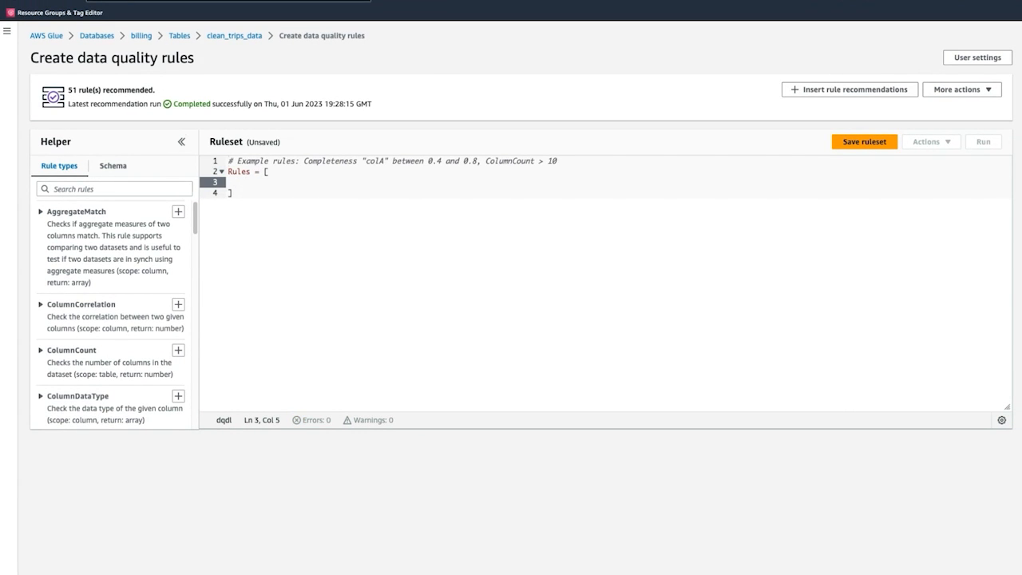
click(850, 89)
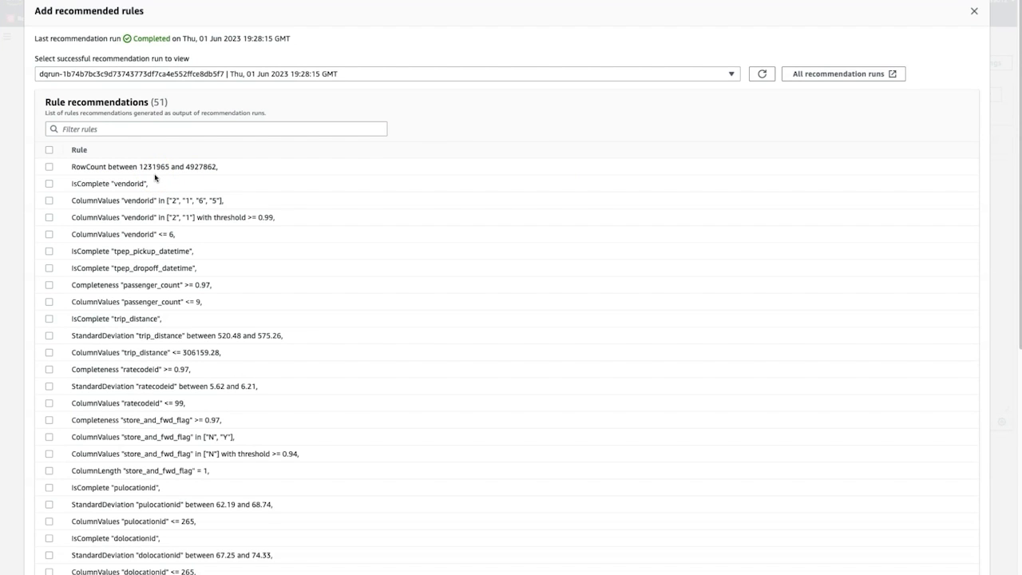
scroll(155, 177, down, 4)
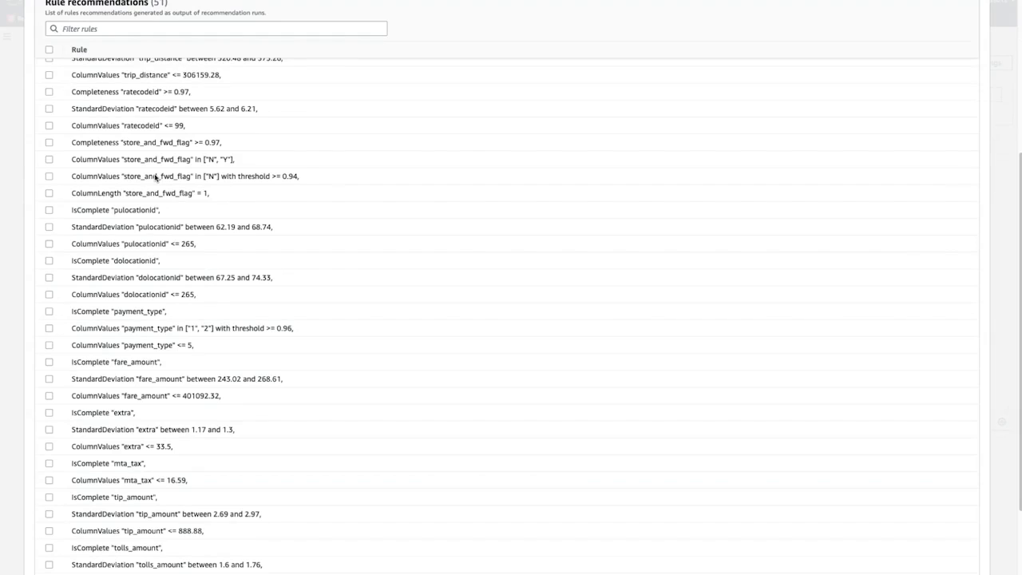
scroll(156, 178, down, 1)
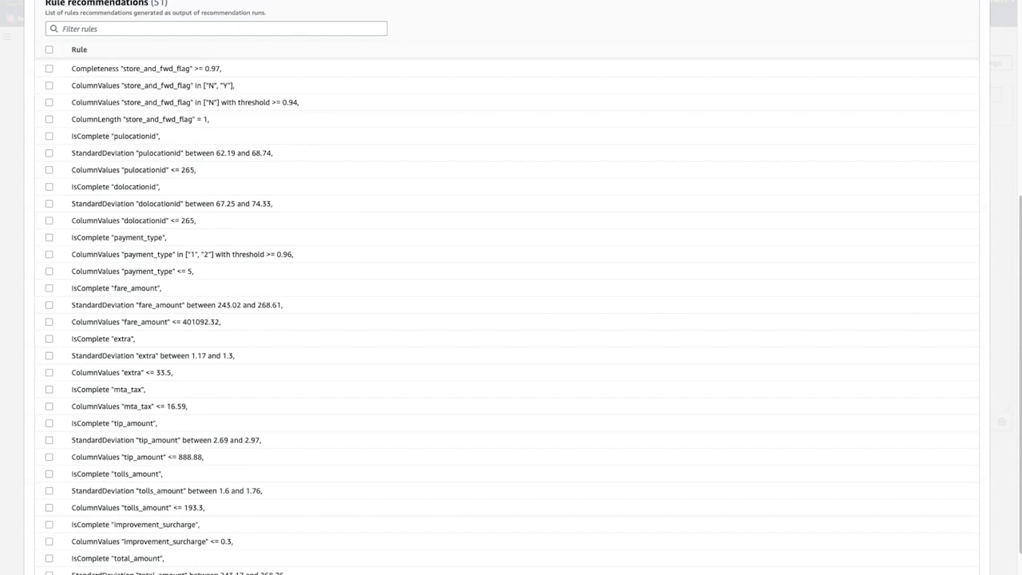
scroll(152, 162, up, 5)
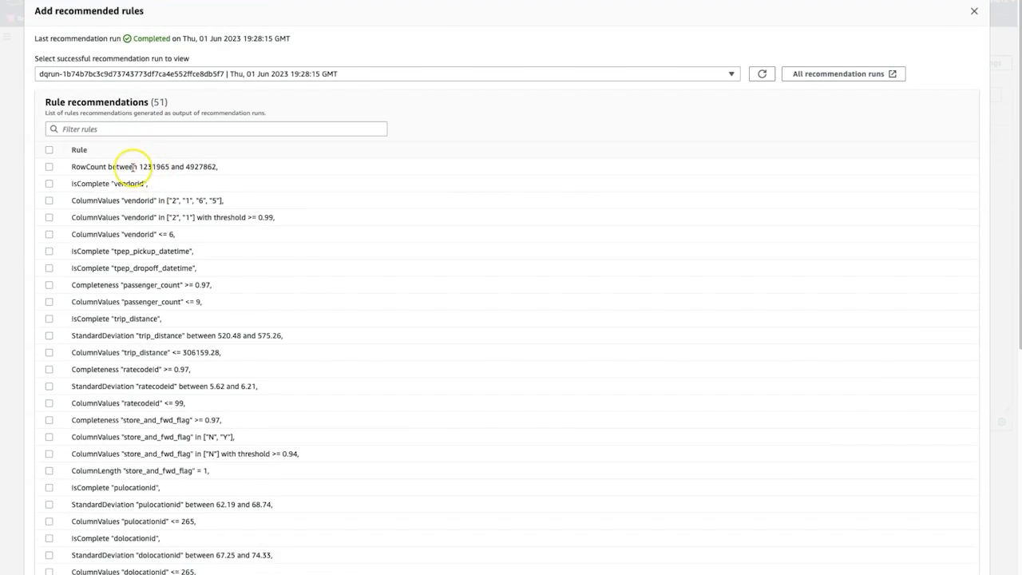
click(49, 151)
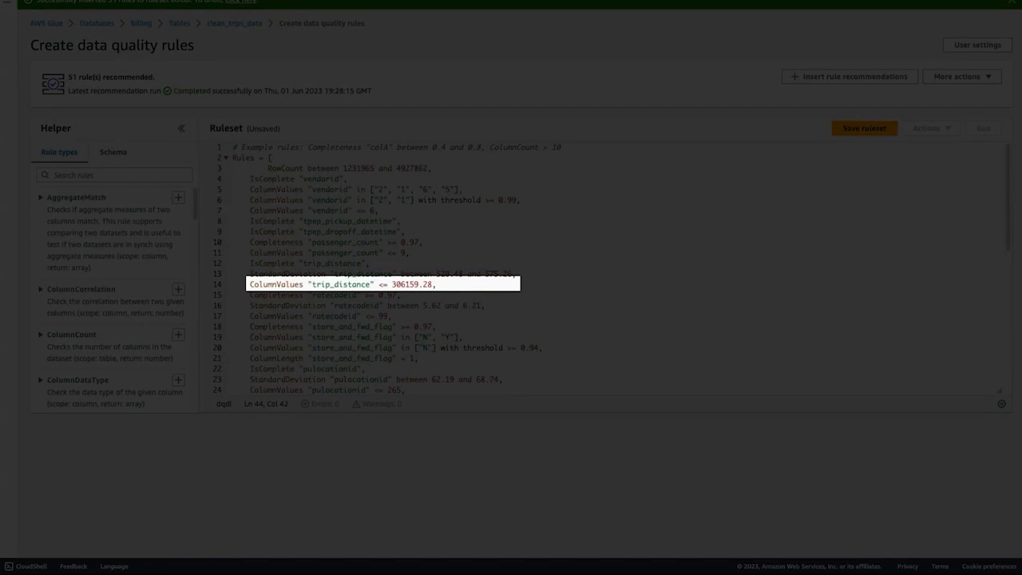
Set the upper limit in the trip_distance ColumnValues rule to 500.
drag(392, 284, 433, 284)
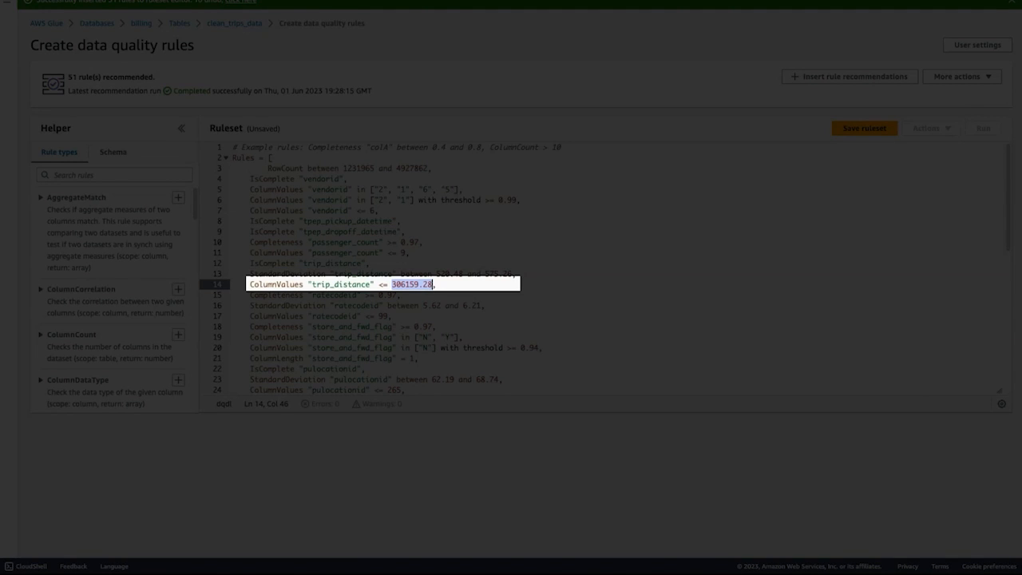
text(500)
Put a comma after the final airport_fee rule and insert a ReferentialIntegrity rule template on a new line below it.
scroll(418, 277, down, 2)
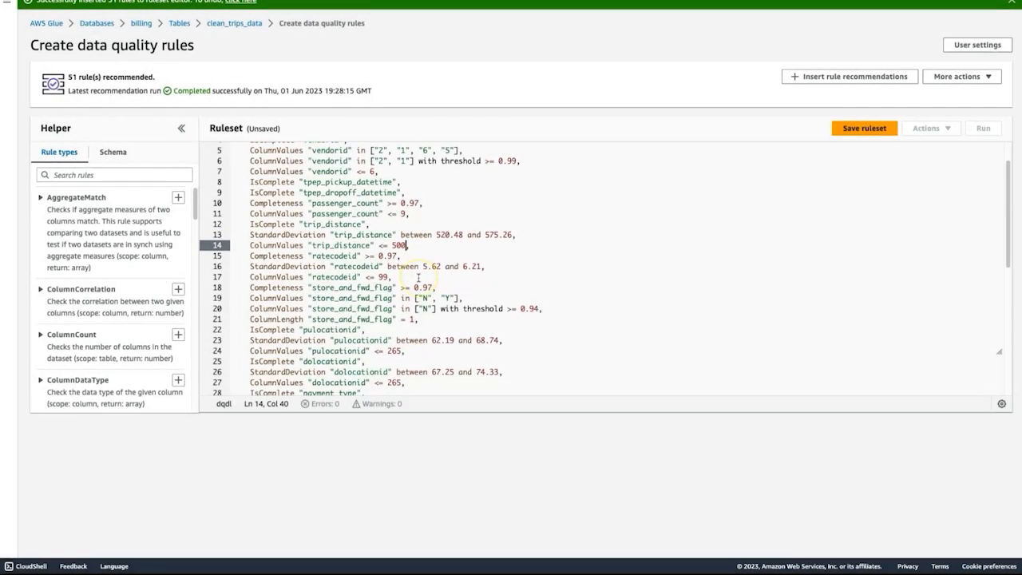
scroll(418, 277, down, 10)
click(423, 370)
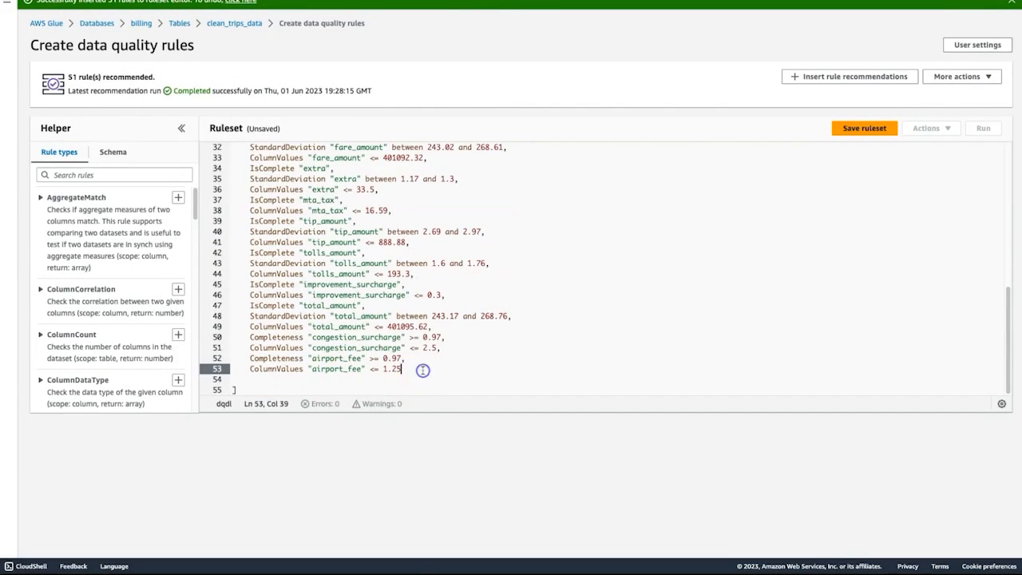
text(,)
key(Return)
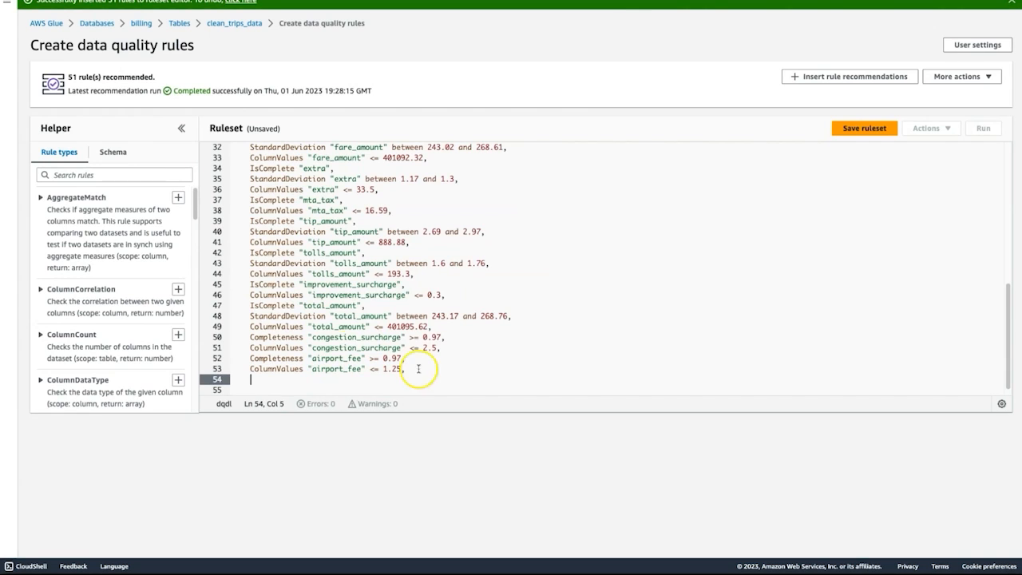
click(76, 175)
drag(196, 200, 197, 312)
click(94, 174)
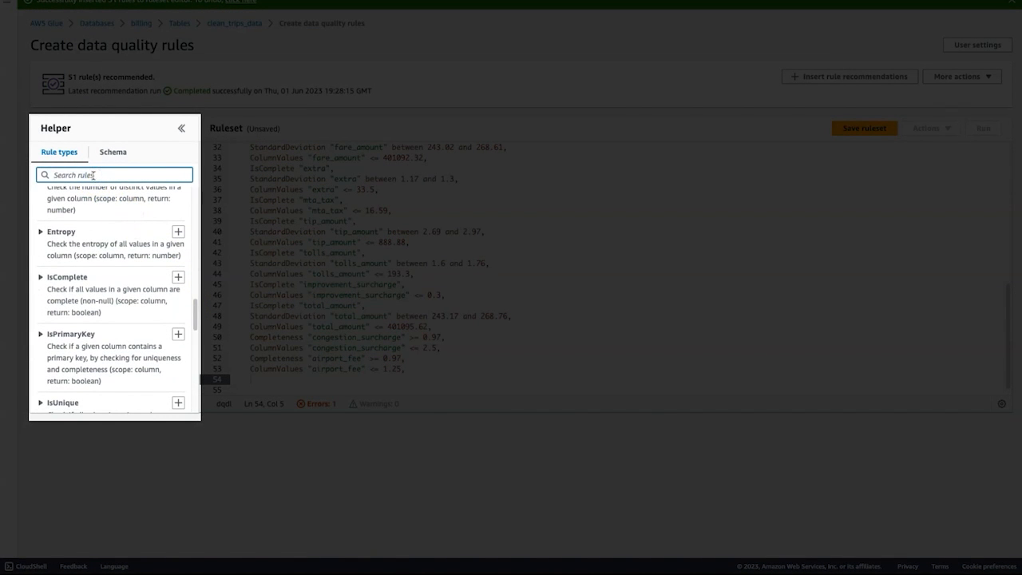
drag(199, 326, 186, 347)
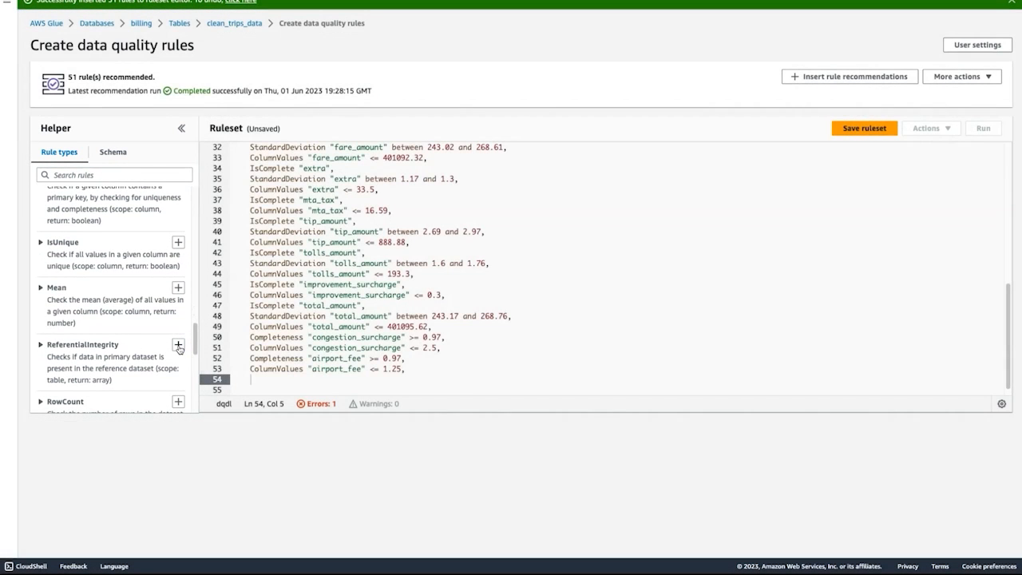
click(178, 344)
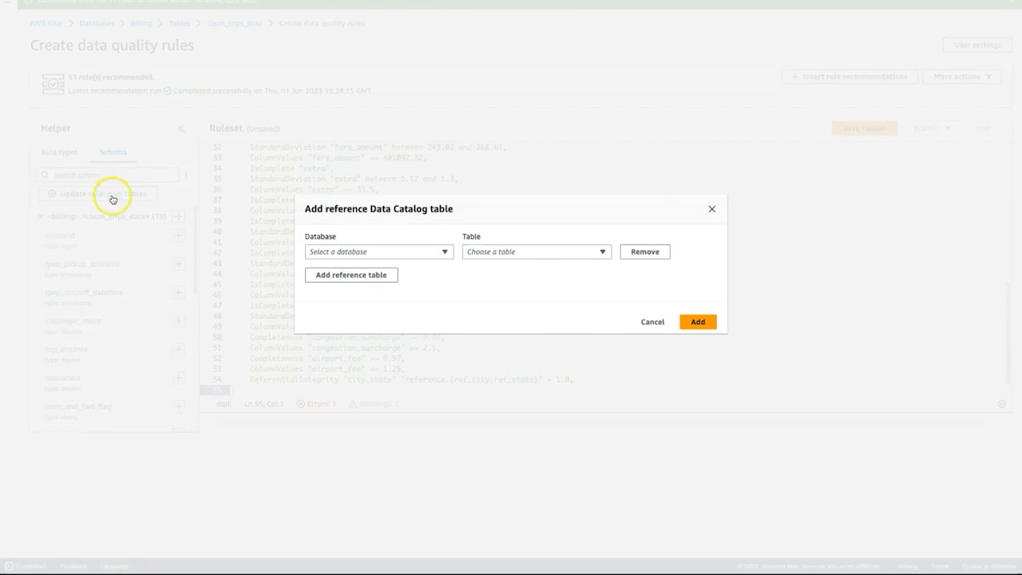
Add the payment_type_reference and raw_trips_data tables from the billing database as reference tables.
click(369, 252)
click(358, 290)
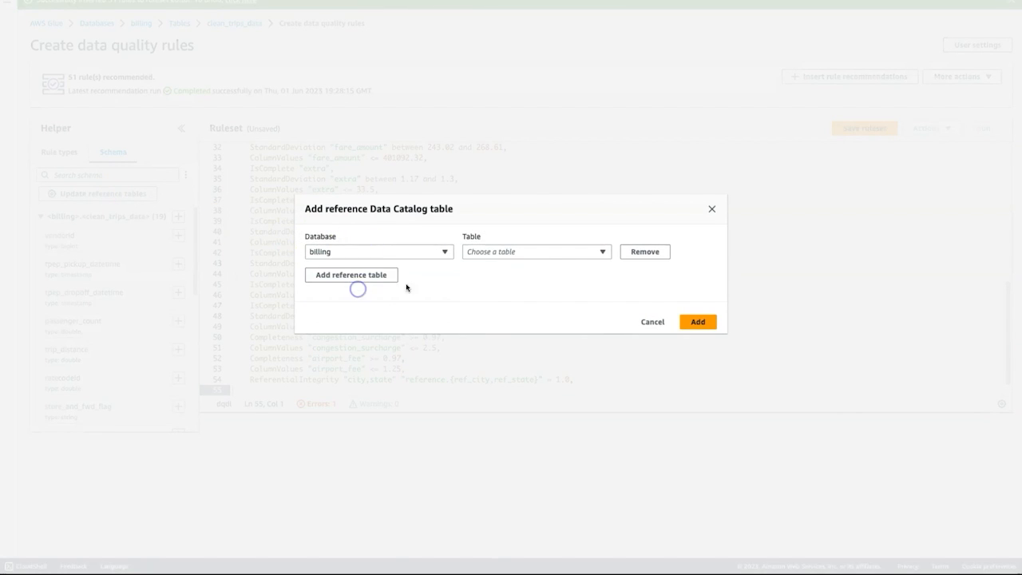
click(518, 252)
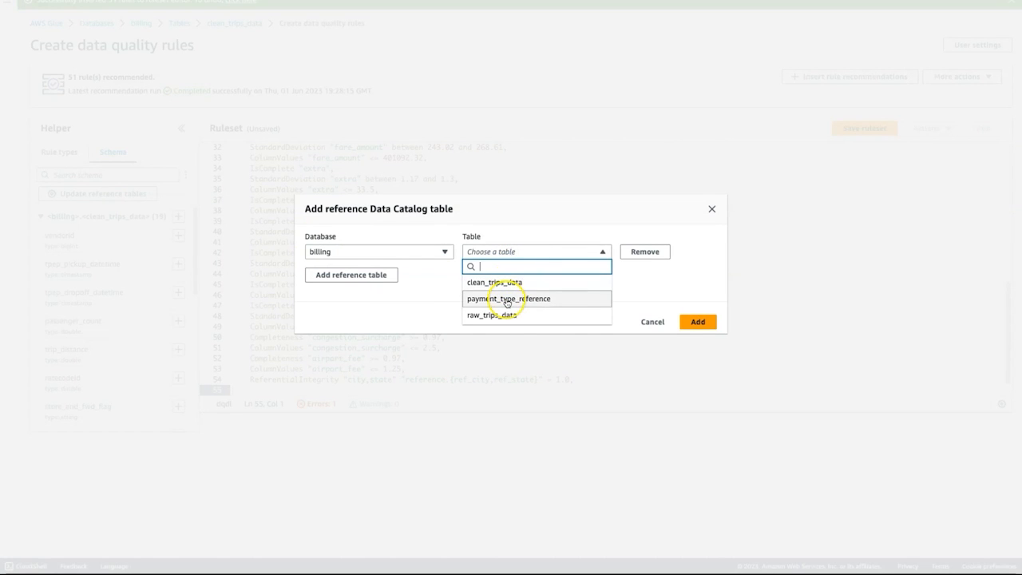
click(508, 298)
click(354, 276)
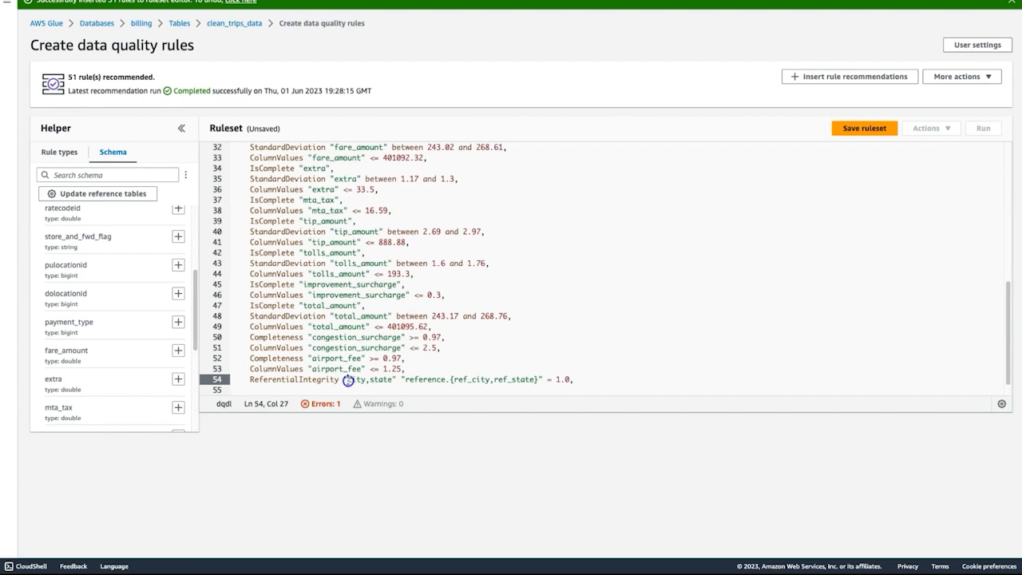
Make the ReferentialIntegrity rule check "payment_type" against "billing.payment_type_reference.payment_type".
drag(346, 379, 395, 380)
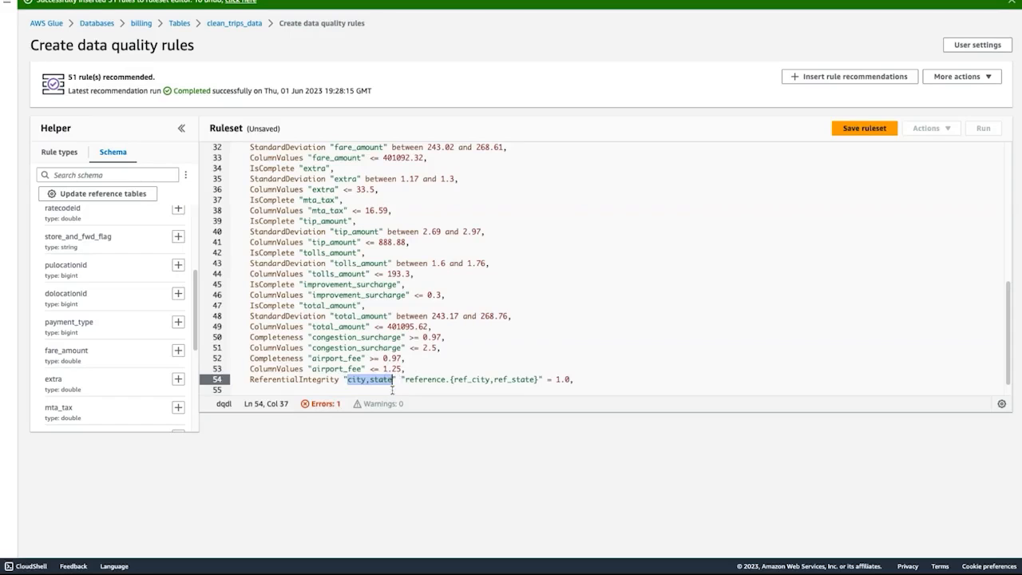
text(payment_type)
click(414, 380)
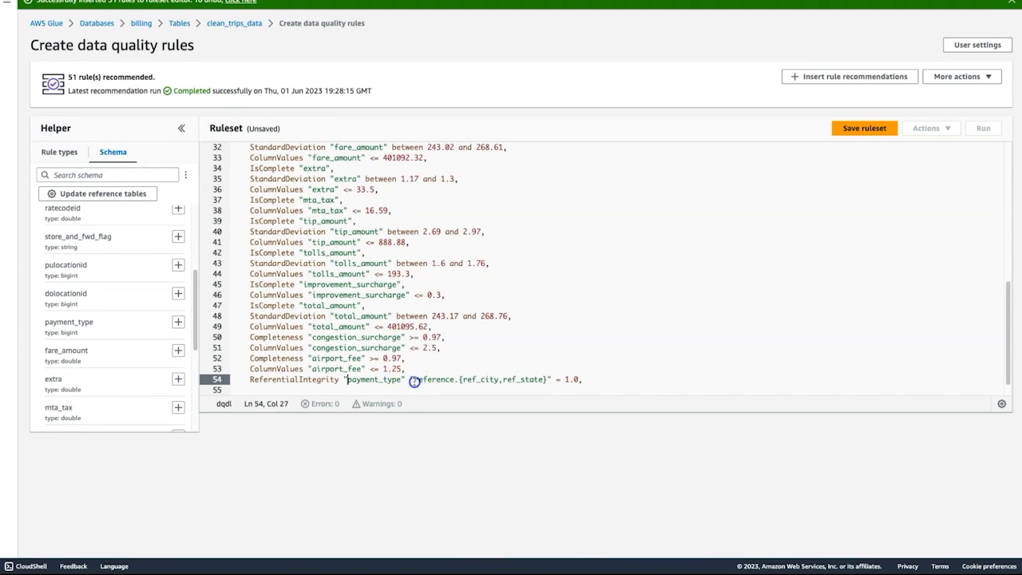
shift+click(548, 379)
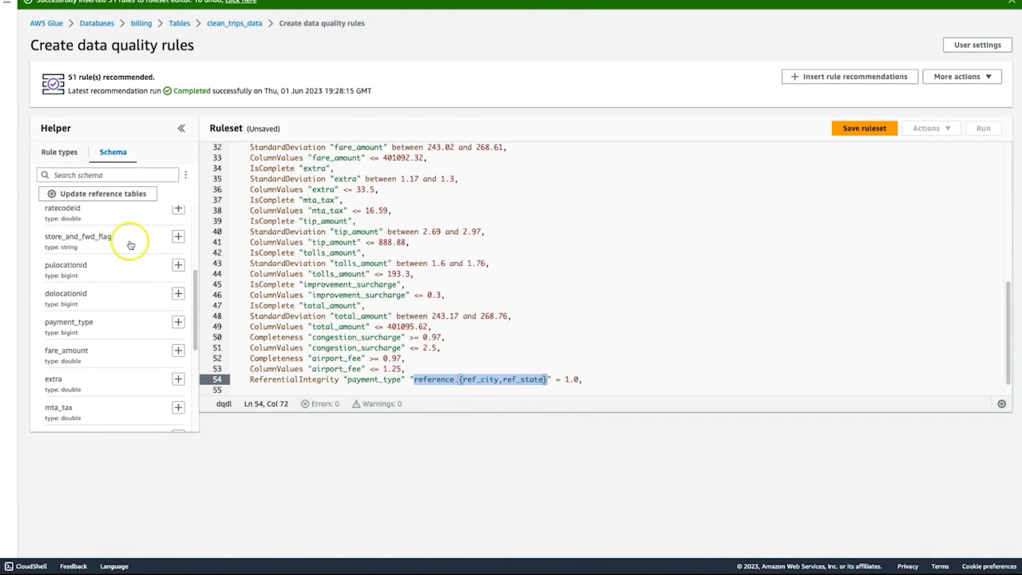
click(186, 266)
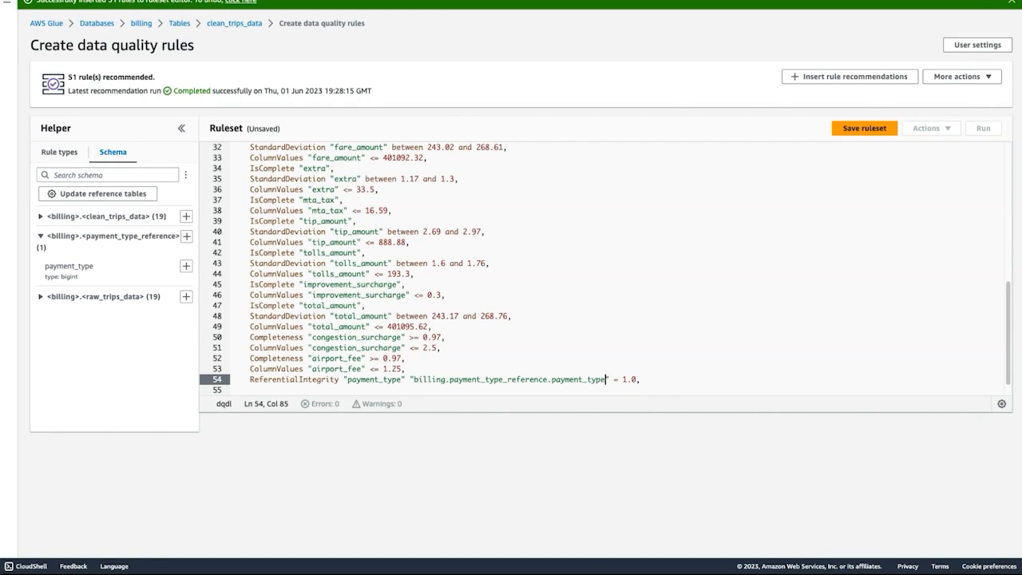
Add an AggregateMatch rule on a new line comparing "sum(total_amount)" with "sum(billing.raw_trips_data.total_amount)" at >= 0.99.
key(End)
key(Return)
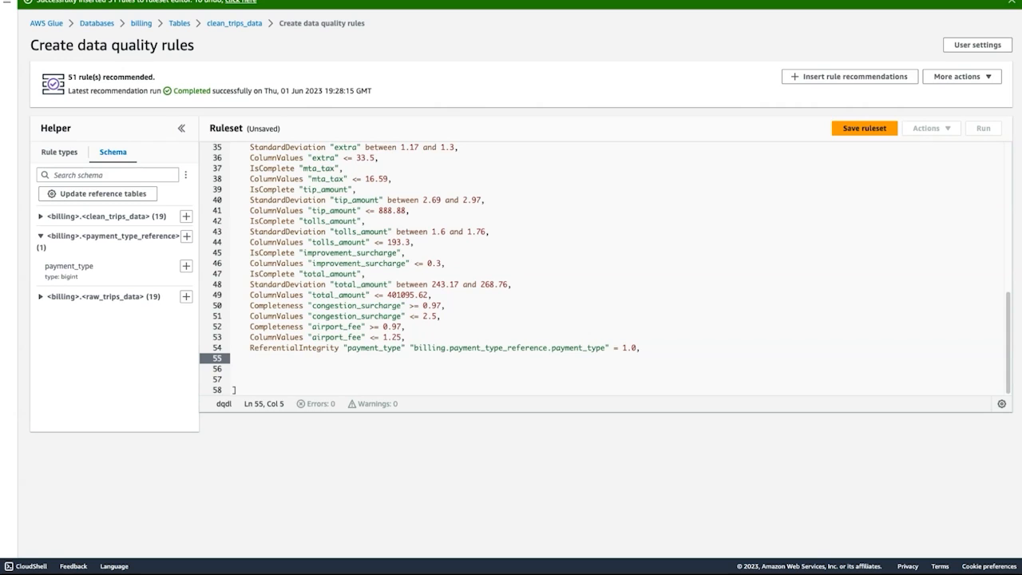
click(60, 152)
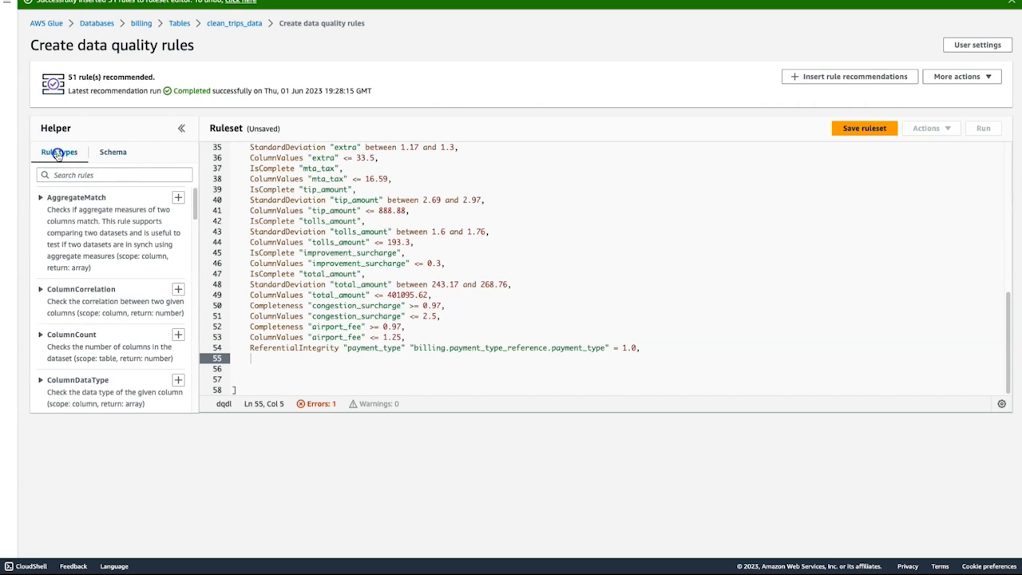
click(177, 198)
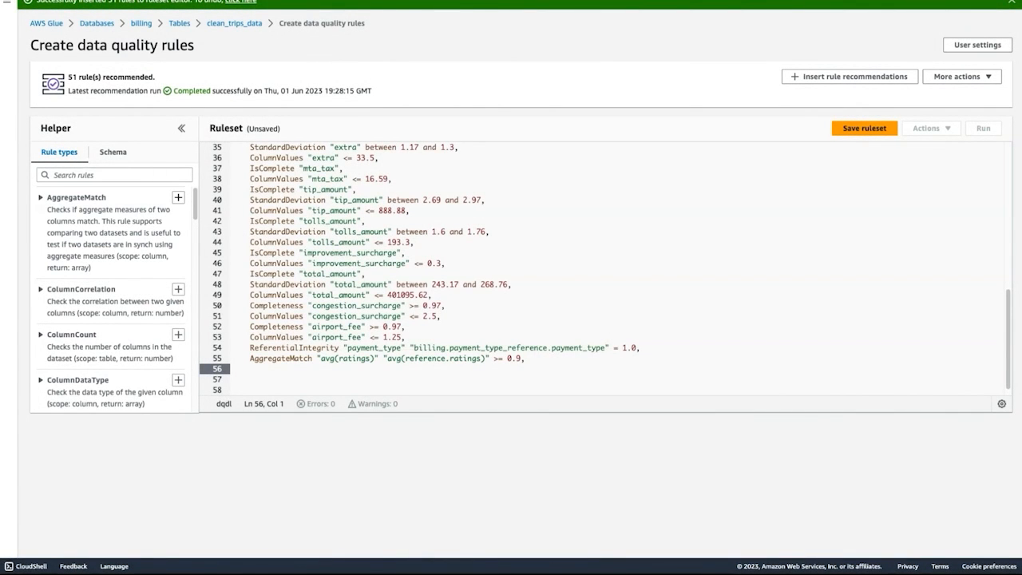
click(516, 359)
key(shift+Home)
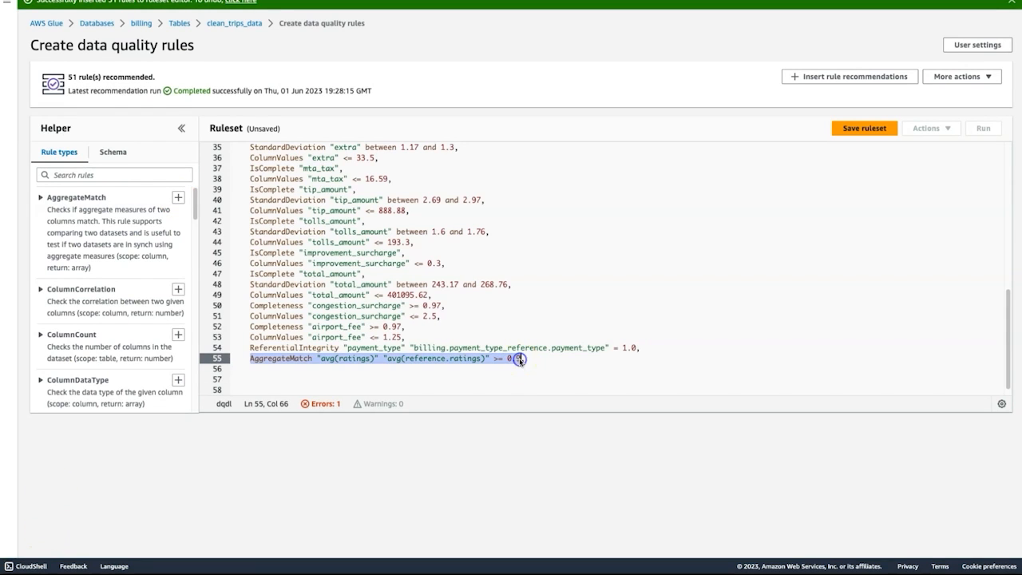
text(AggregateMatch "sum(total_amount)" "sum(billing.raw_trips_data.total_amount)" >= 0.99,)
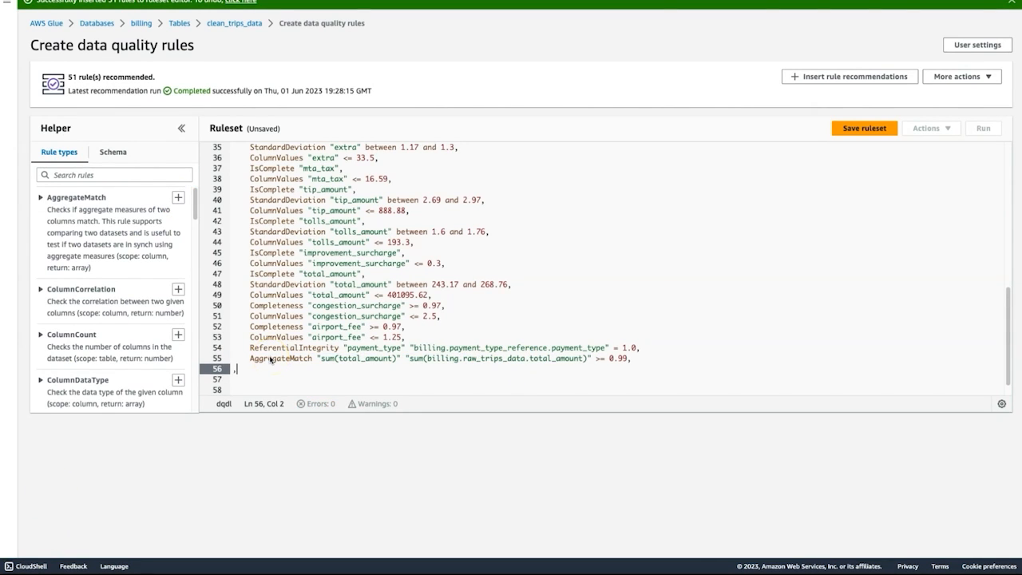
Replace the stray comma on line 56 with a CustomSql rule "select count(*) from primary where passenger_count = 0 and fare_amount >0 " < 100000.
key(BackSpace)
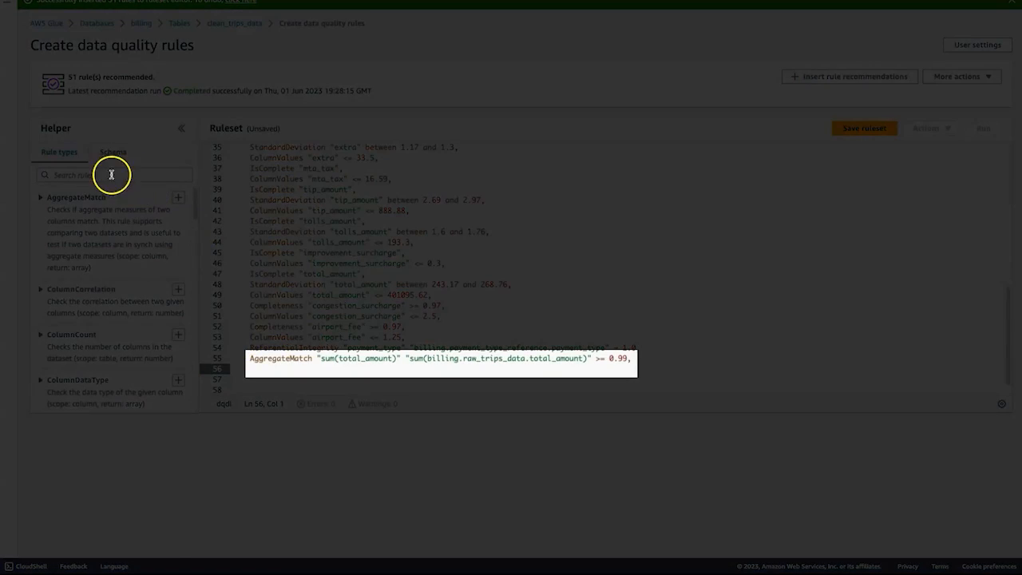
click(111, 174)
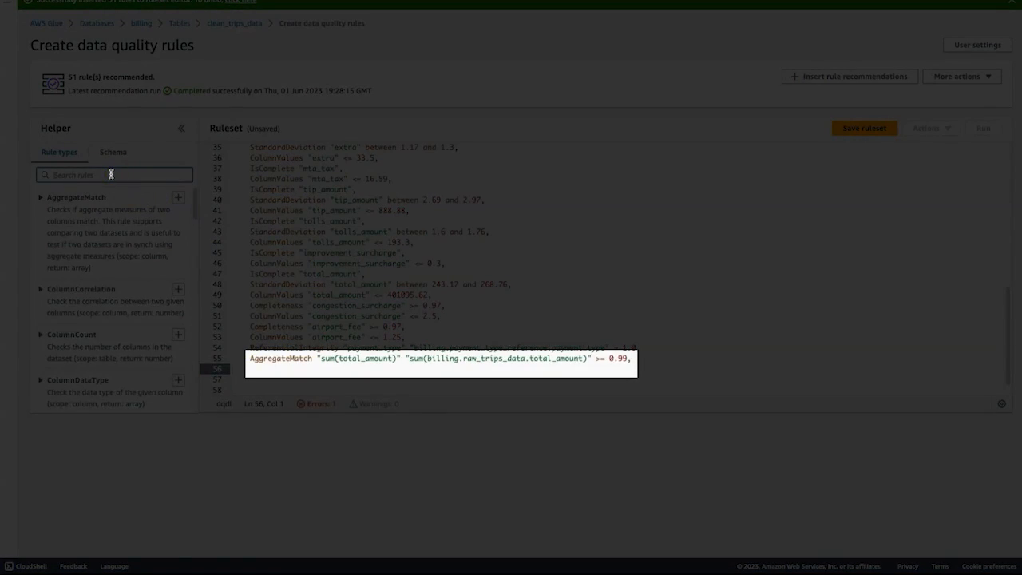
text(Cust)
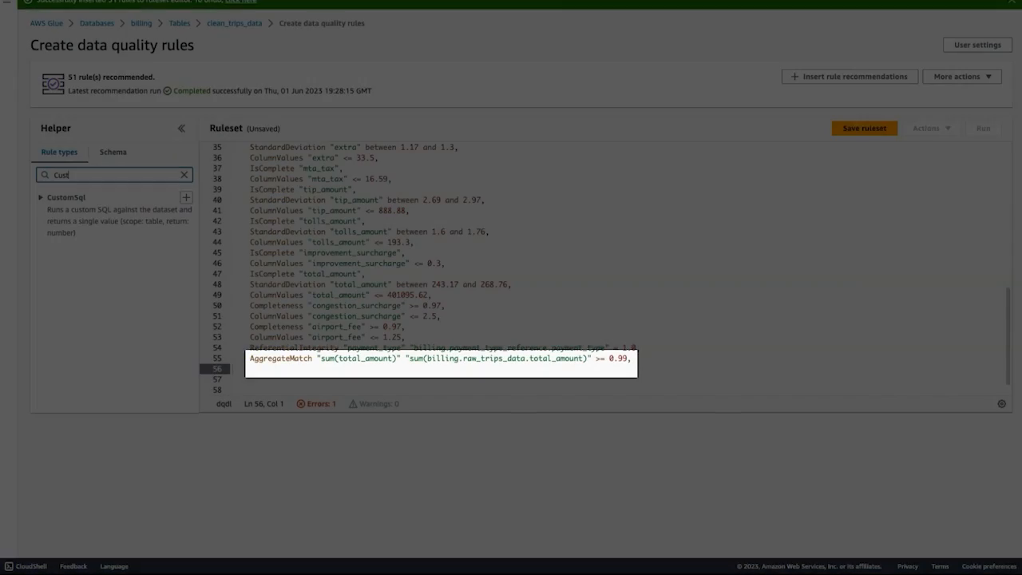
text(o)
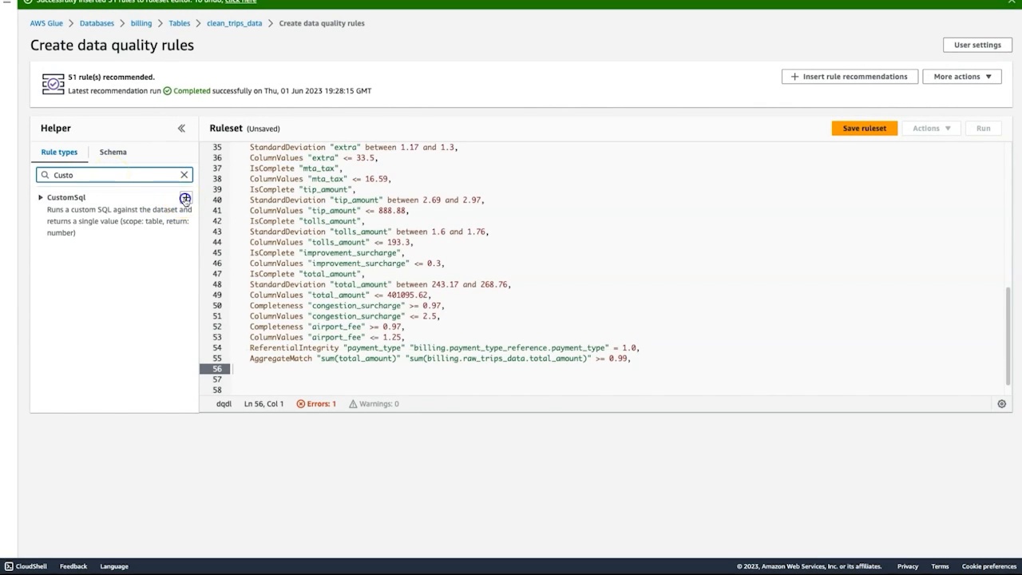
click(185, 197)
click(232, 369)
key(Tab)
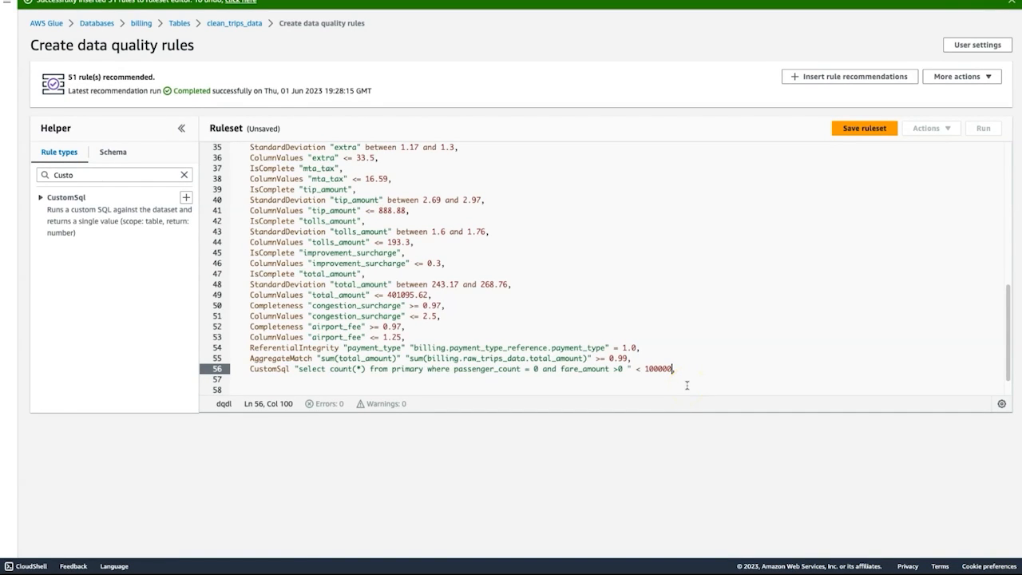
Save the ruleset under the name clean_trips_data_quality_ruleset.
scroll(645, 361, down, 1)
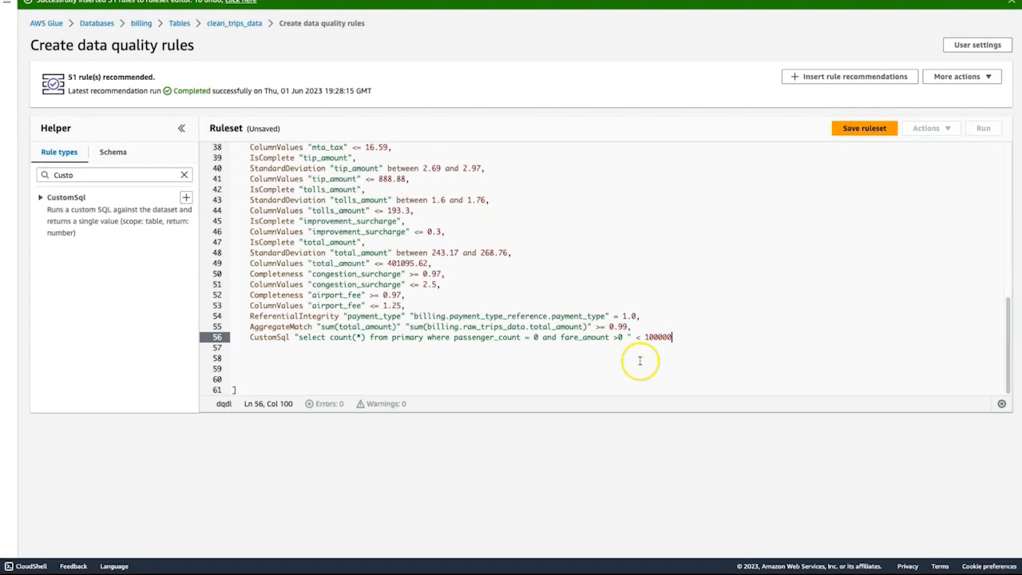
click(854, 129)
text(clean_)
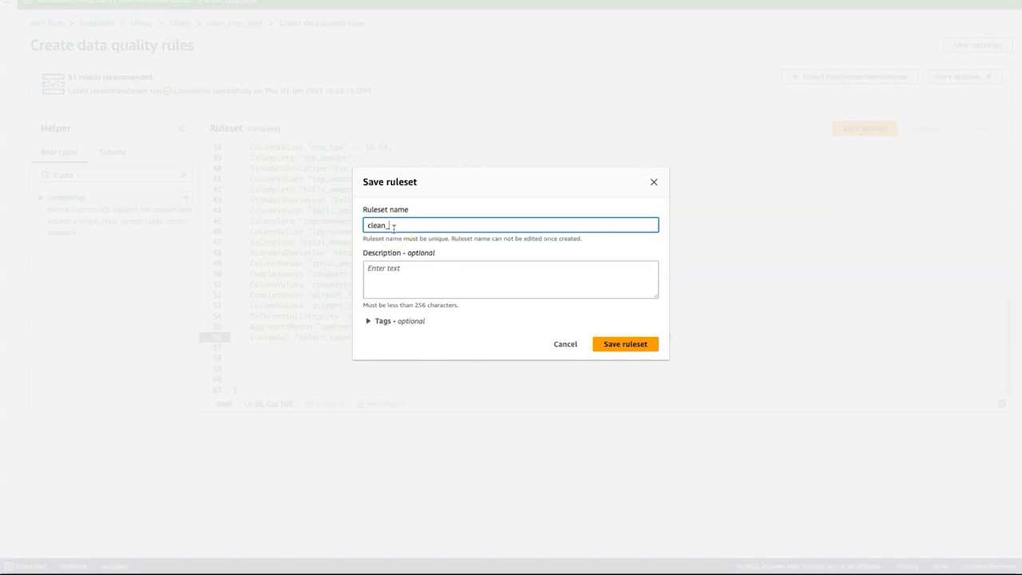
text(trips_data_quality_ruleset)
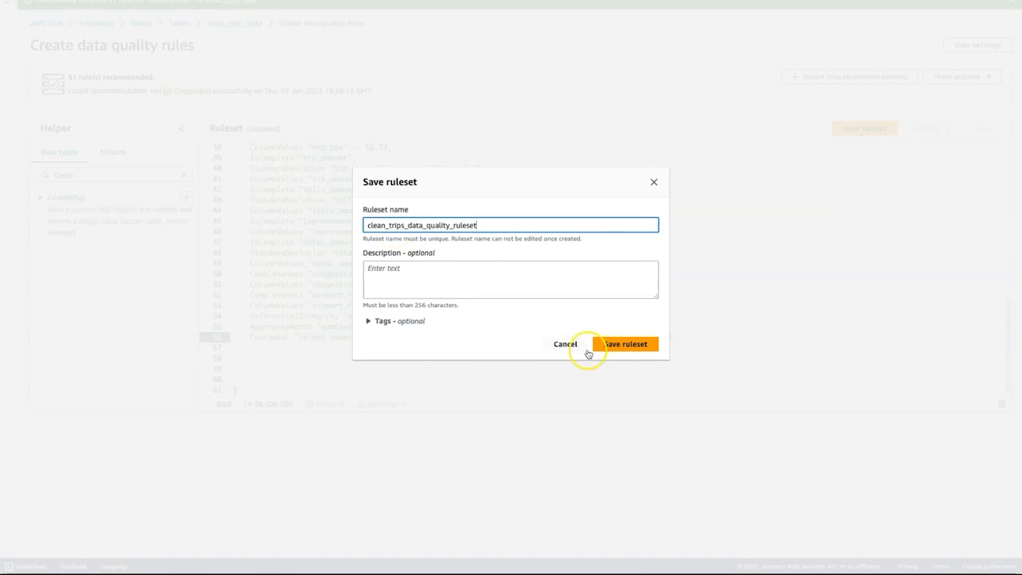
click(625, 345)
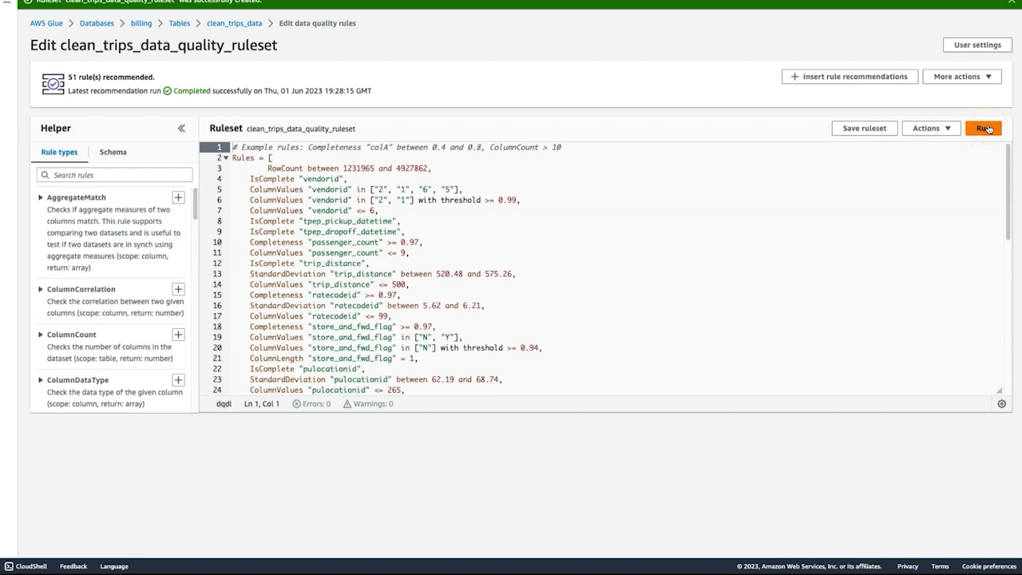
Open the ruleset's run details, check the full S3 result location, and keep the run frequency at On demand.
click(989, 130)
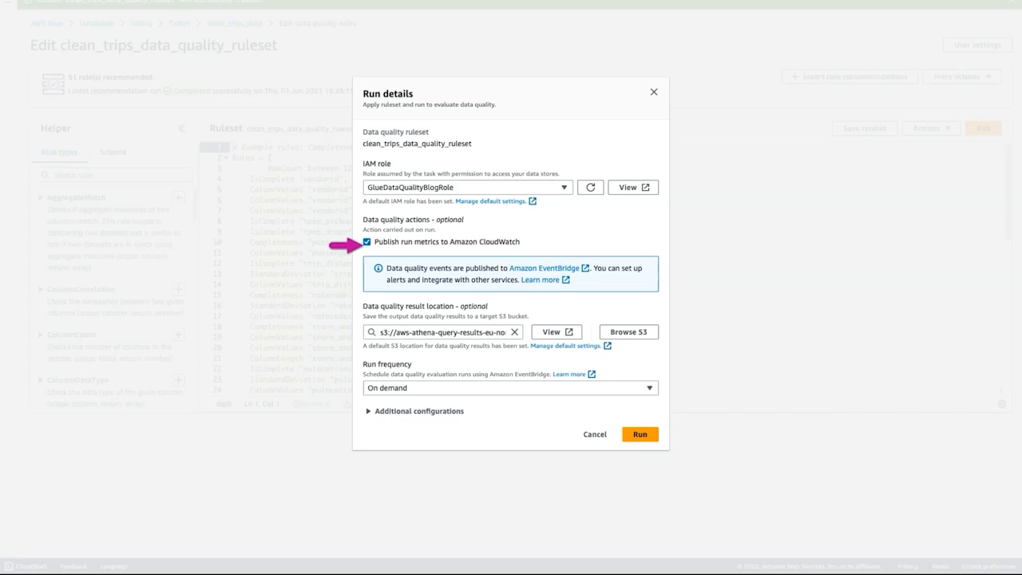
drag(449, 332, 527, 332)
click(454, 332)
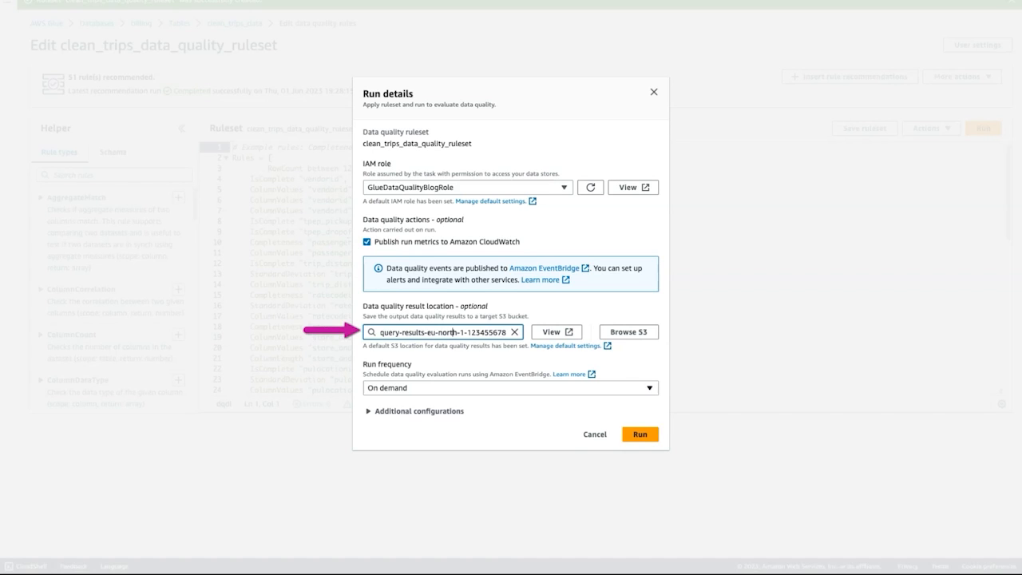
click(509, 389)
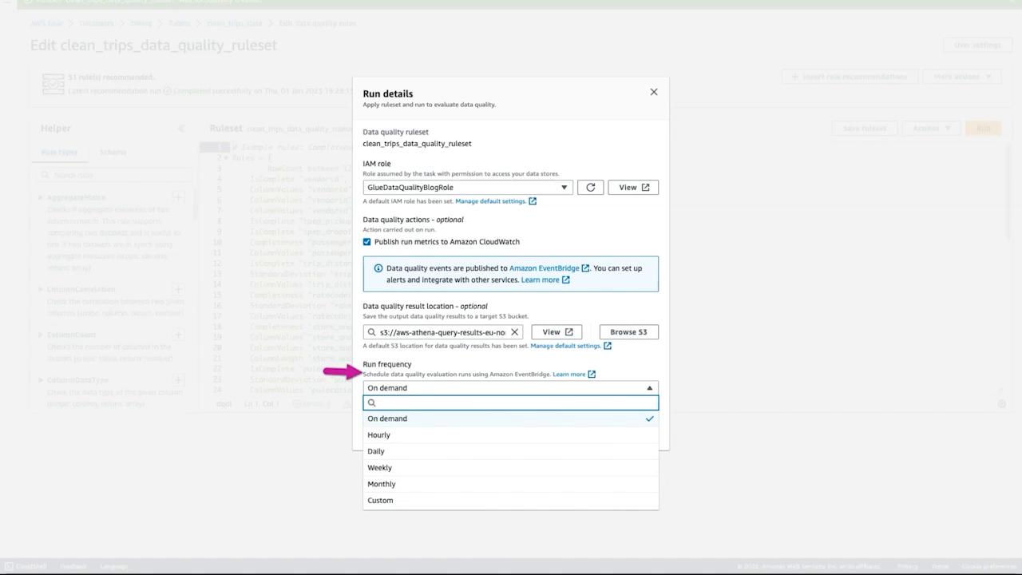
click(527, 388)
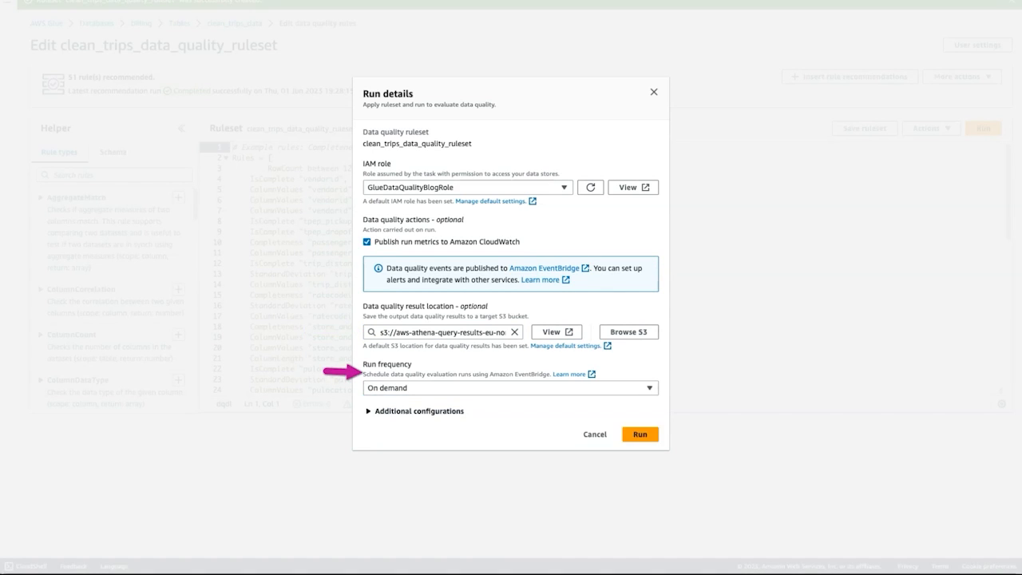
Show the additional run configurations, keep 5 workers with the source filter and partition predicate empty, and run the ruleset.
click(418, 411)
click(387, 383)
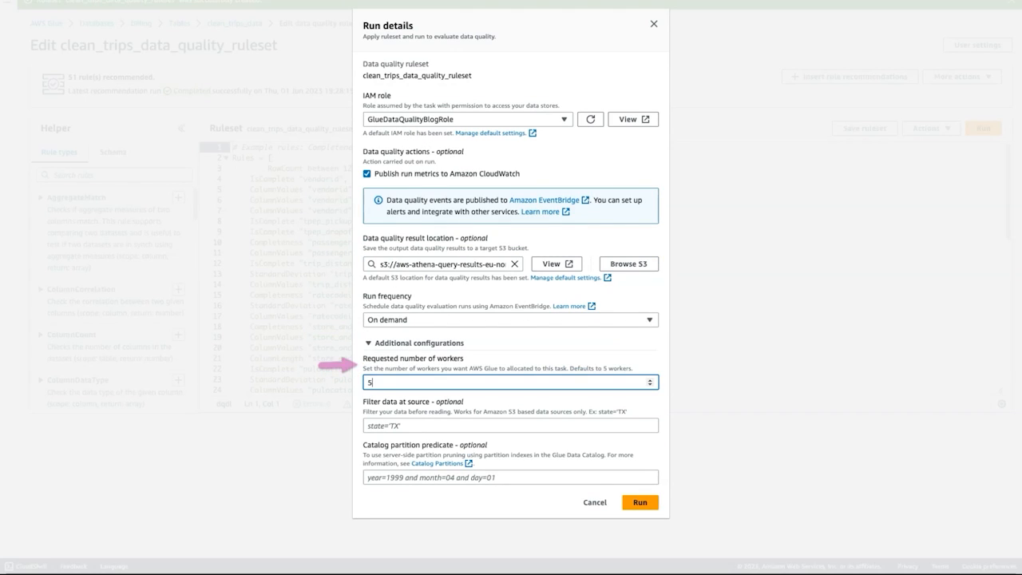
click(434, 427)
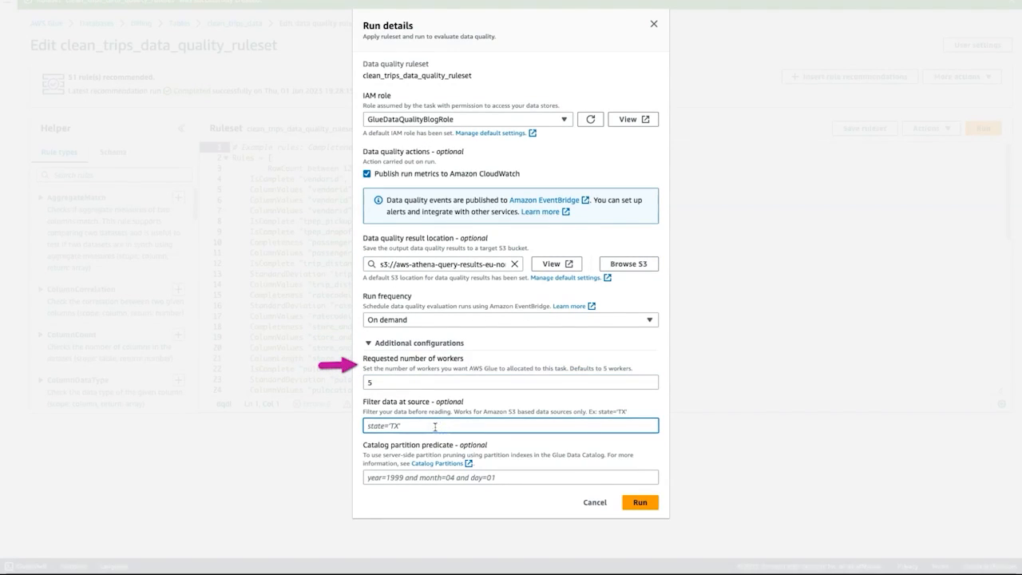
click(424, 482)
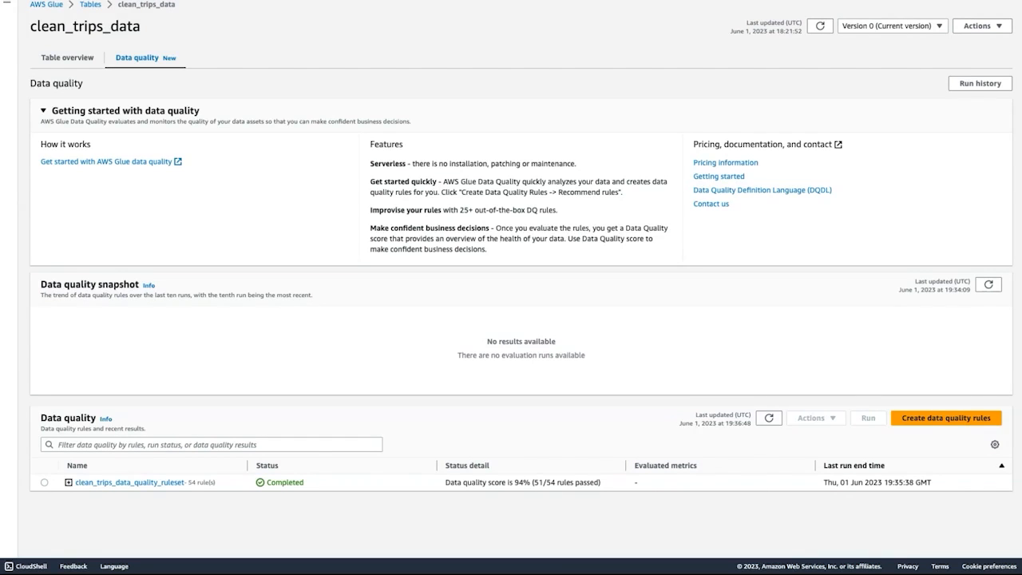
Expand the results of clean_trips_data_quality_ruleset and examine the status and evaluated metrics of its first rules.
click(68, 483)
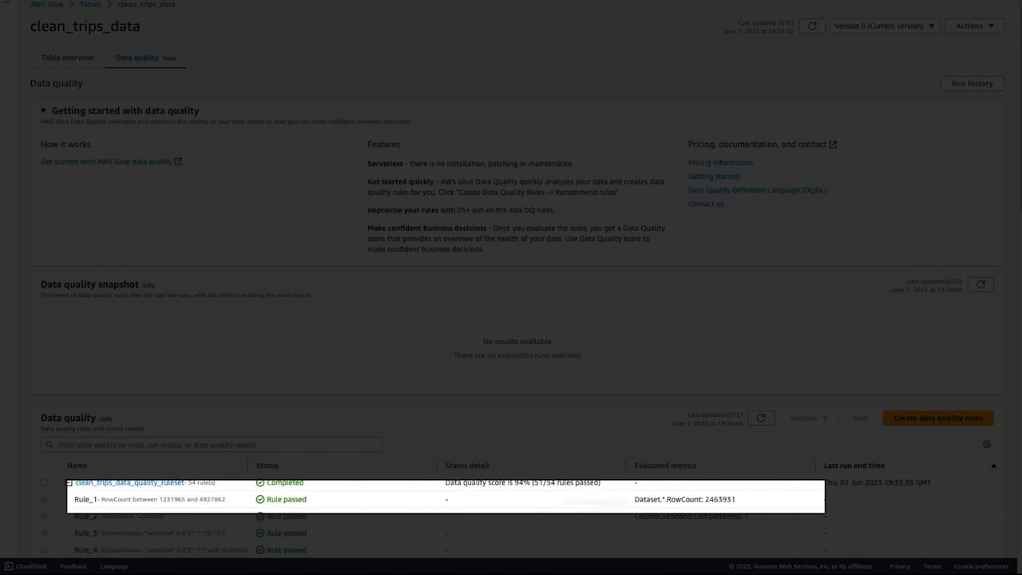
scroll(70, 484, down, 2)
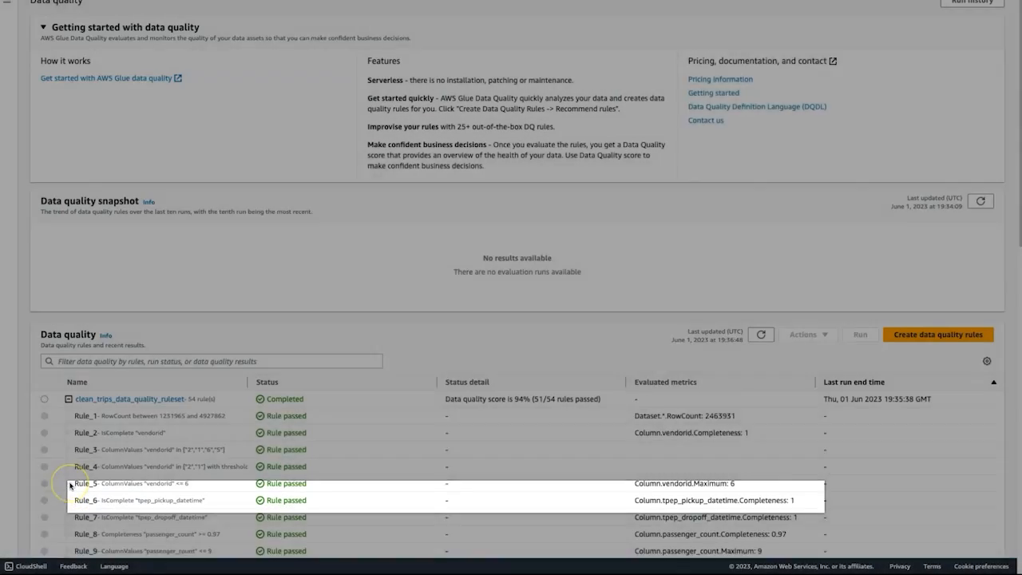
scroll(70, 485, down, 4)
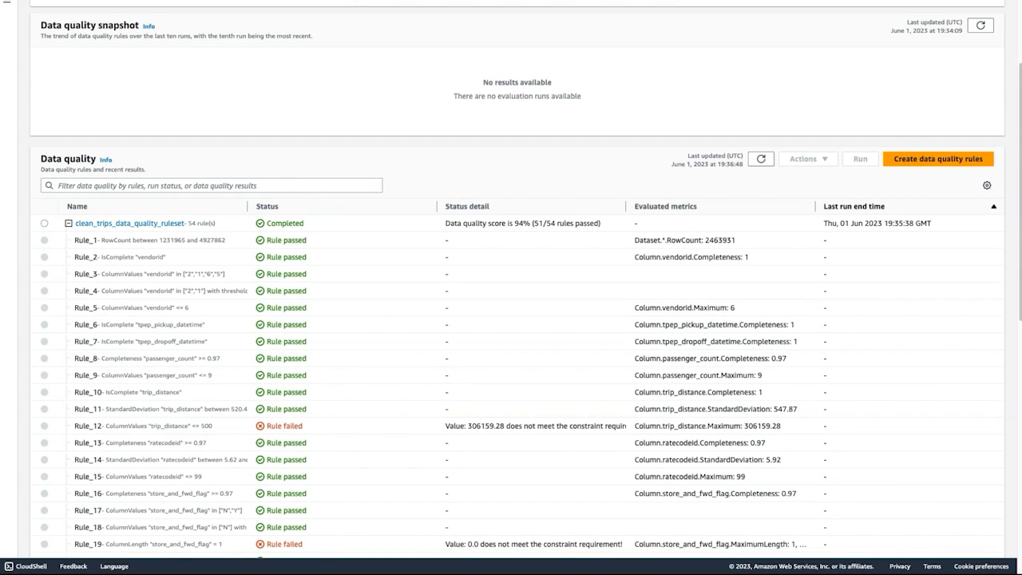
scroll(518, 280, down, 1)
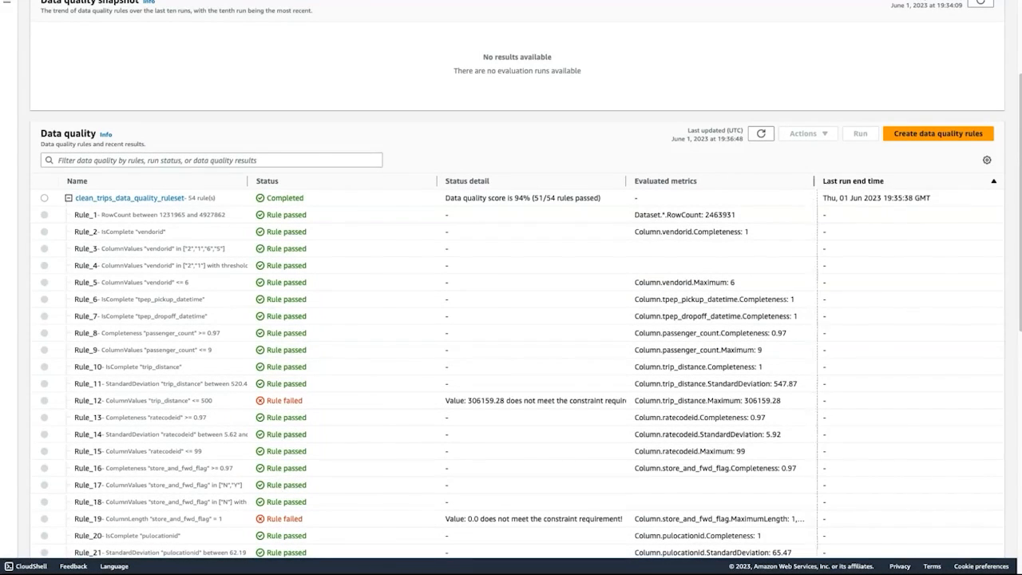
Widen the Evaluated metrics and Status detail columns and review the results down to the custom rules at the end.
drag(815, 181, 991, 181)
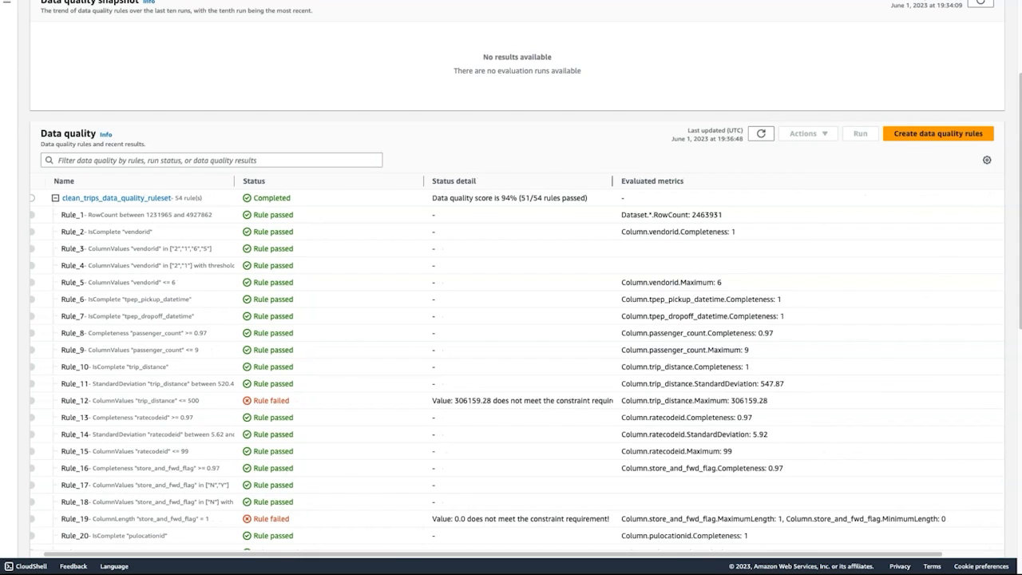
drag(613, 181, 753, 181)
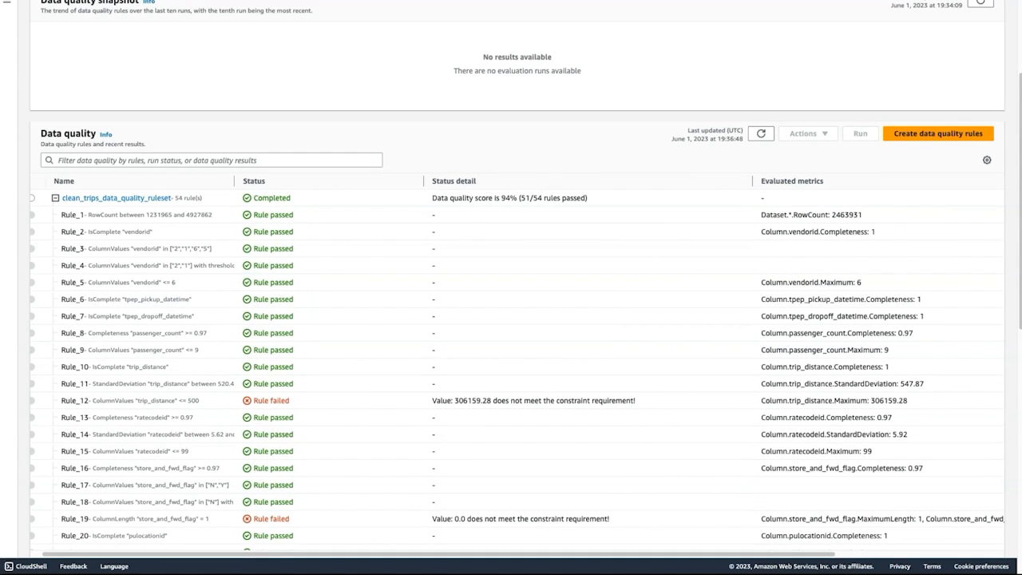
scroll(511, 319, down, 3)
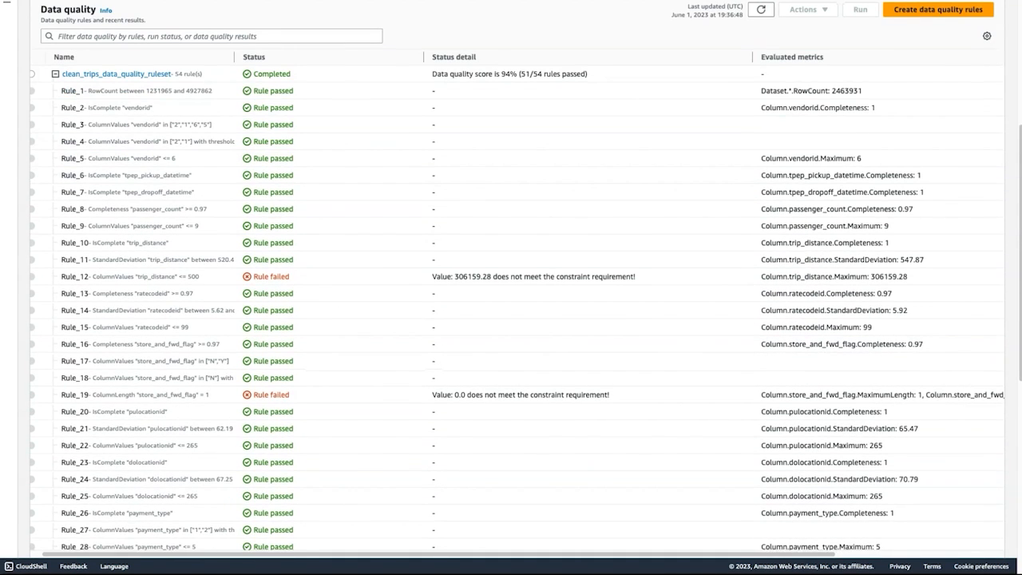
scroll(511, 276, down, 9)
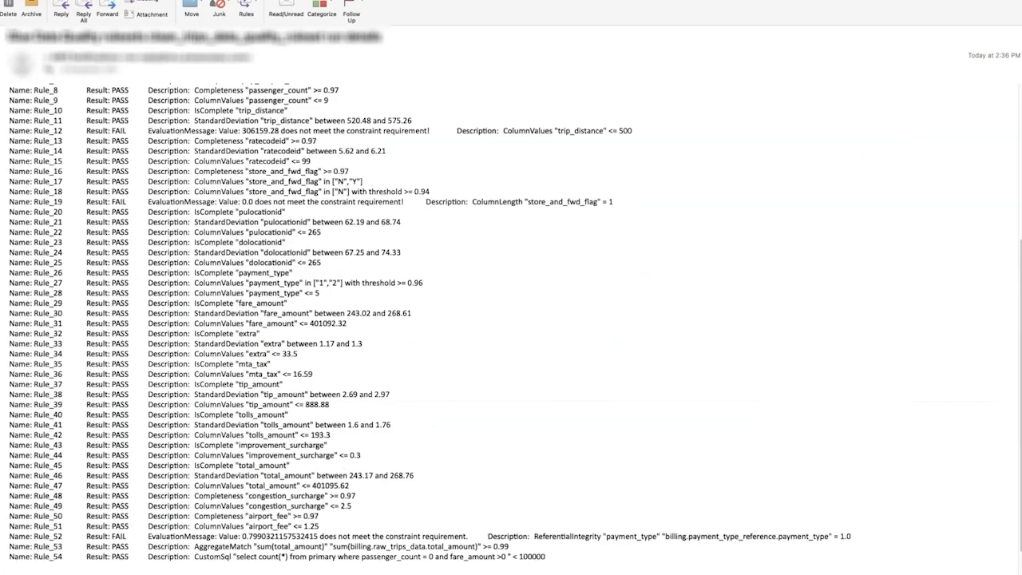
scroll(511, 320, down, 2)
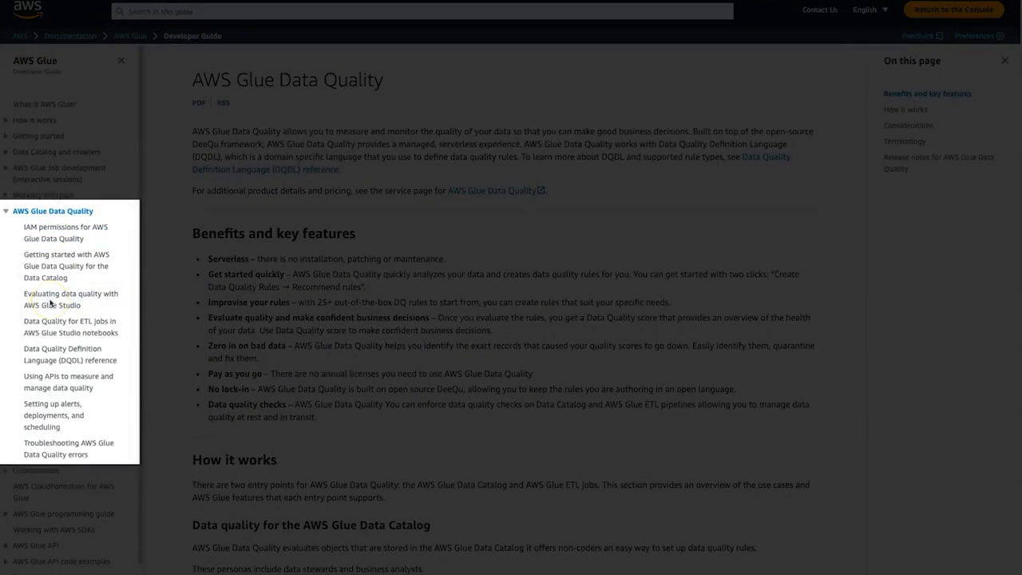
Open the AWS Glue Data Quality documentation topic on setting up alerts, deployments, and scheduling.
click(60, 410)
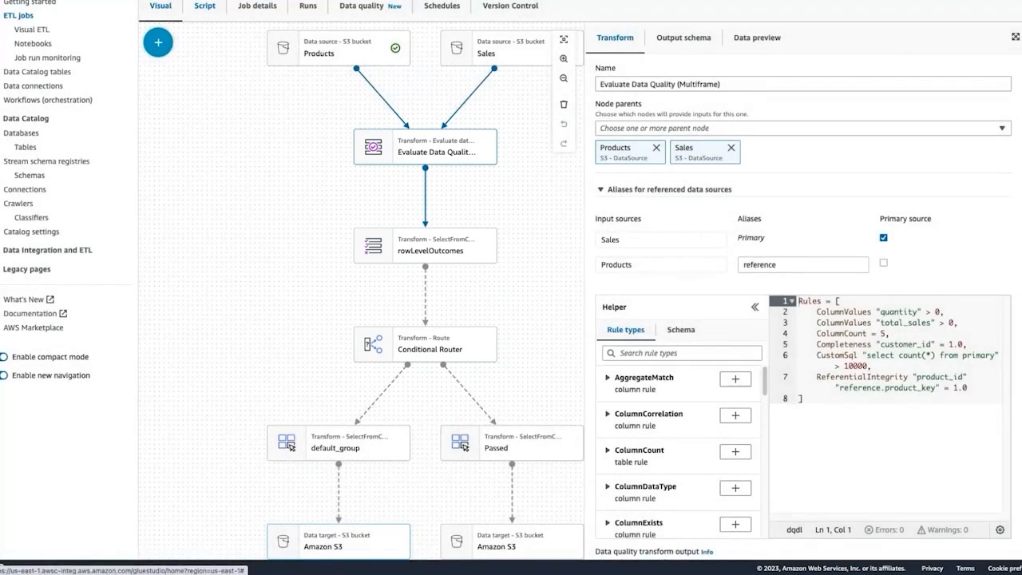
View the script generated for the ETL job containing the Evaluate Data Quality (Multiframe) transform.
click(204, 7)
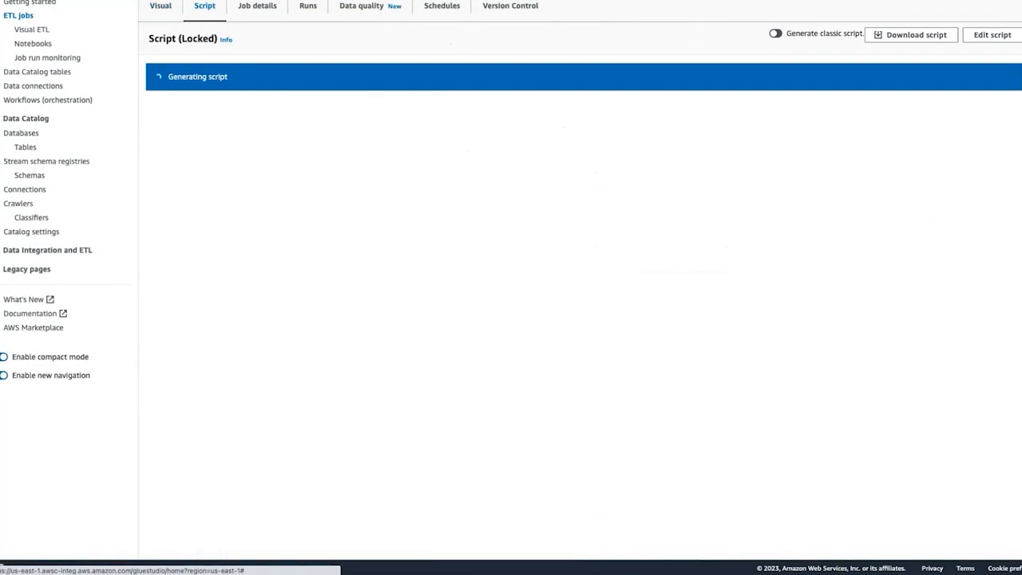
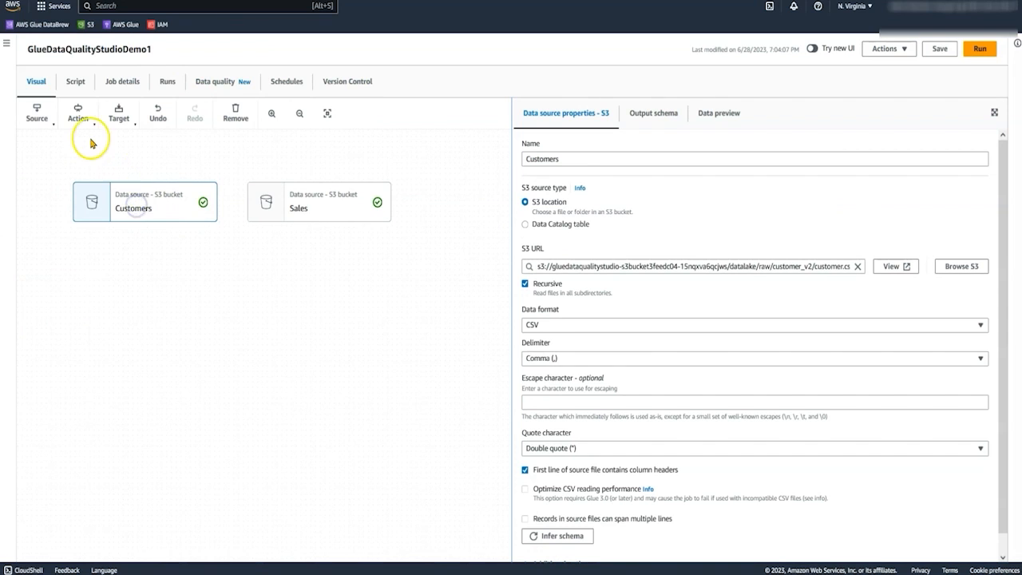
Add an Evaluate Data Quality transform to the job with both Customers and Sales as its node parents.
click(78, 114)
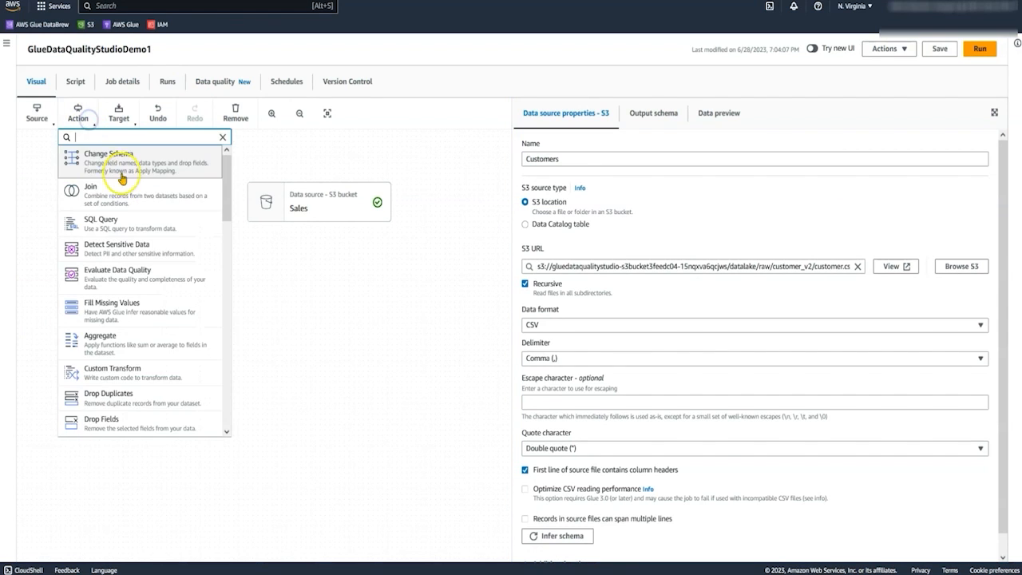
click(133, 276)
drag(323, 397, 285, 288)
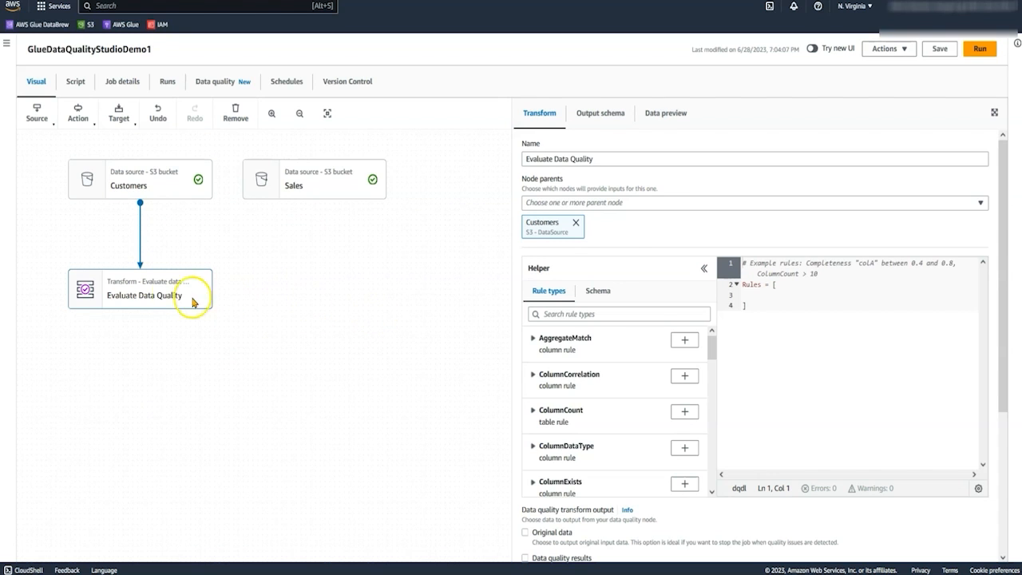
click(656, 204)
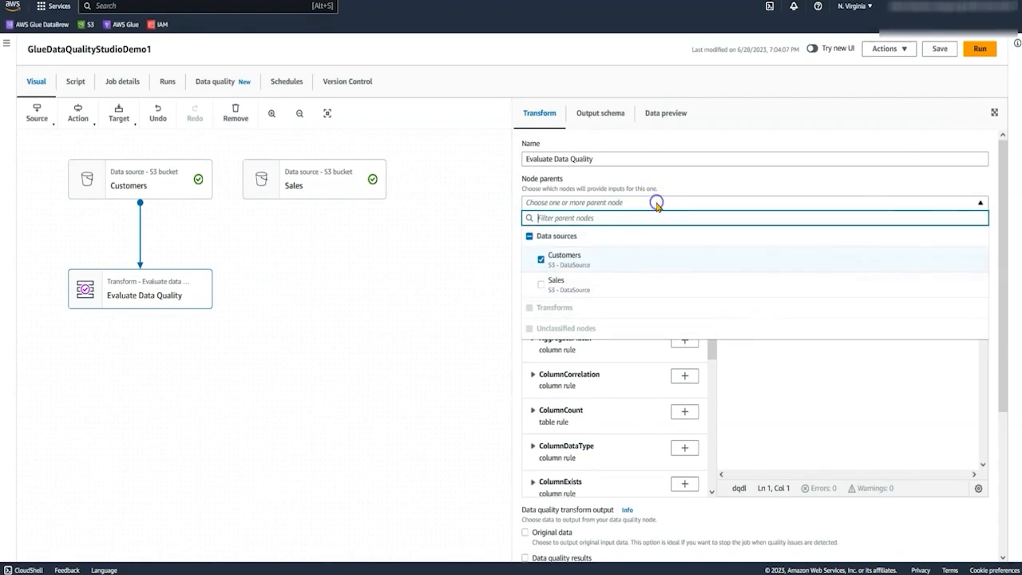
click(551, 290)
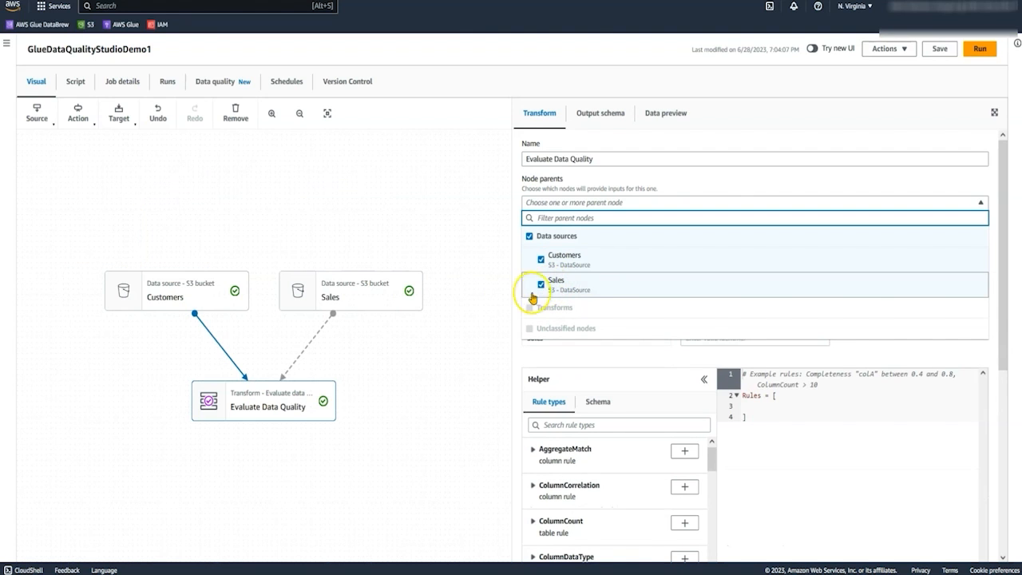
drag(430, 372, 432, 250)
Keep Customers as the primary source and give the Sales input source the alias Sales.
drag(564, 315, 509, 312)
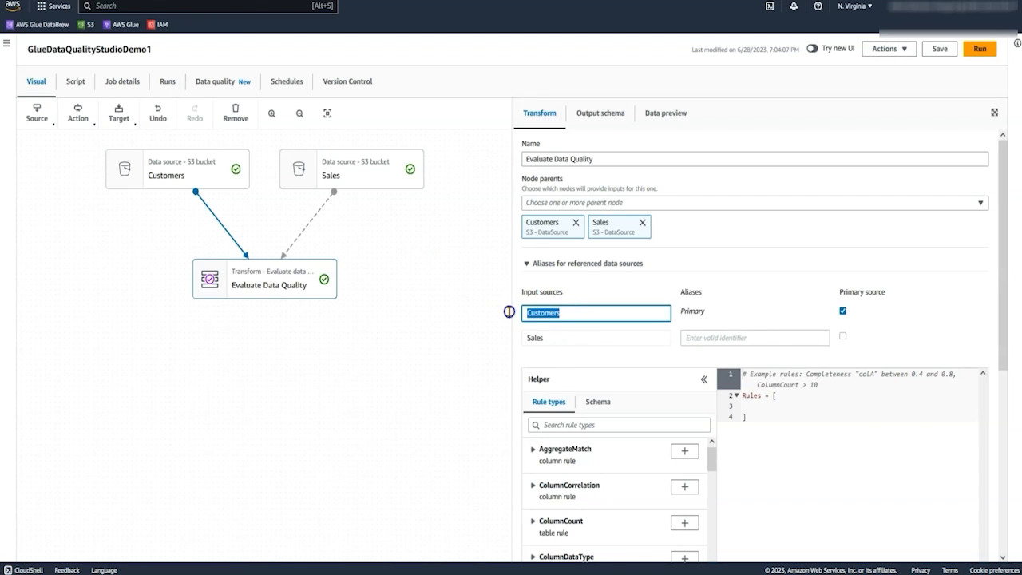
click(732, 304)
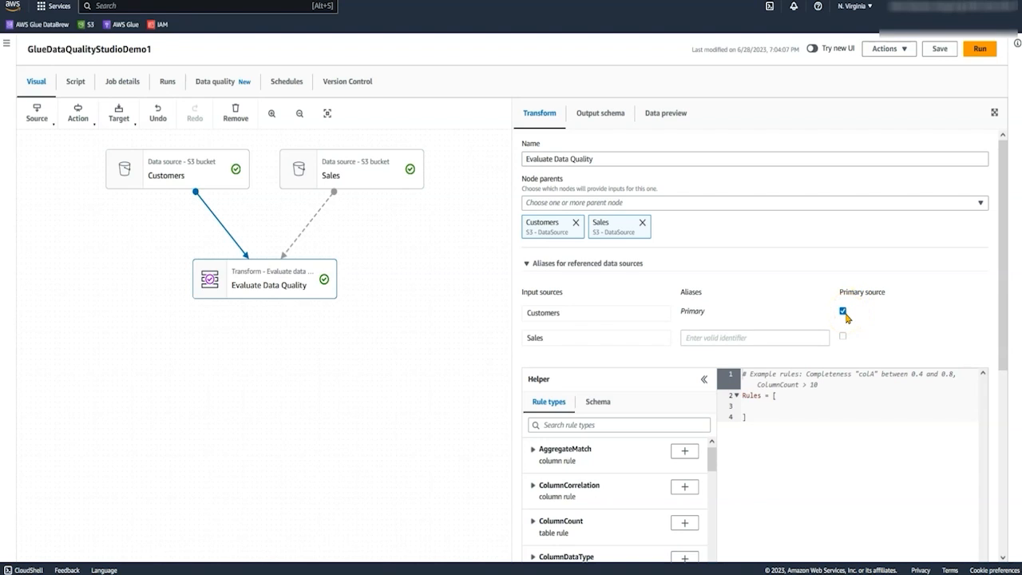
click(718, 339)
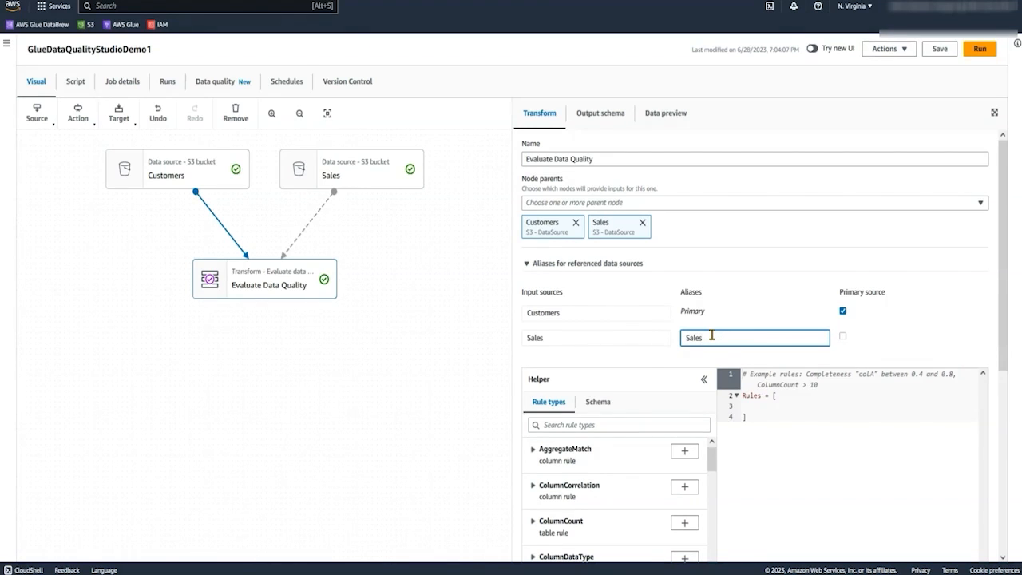
click(881, 344)
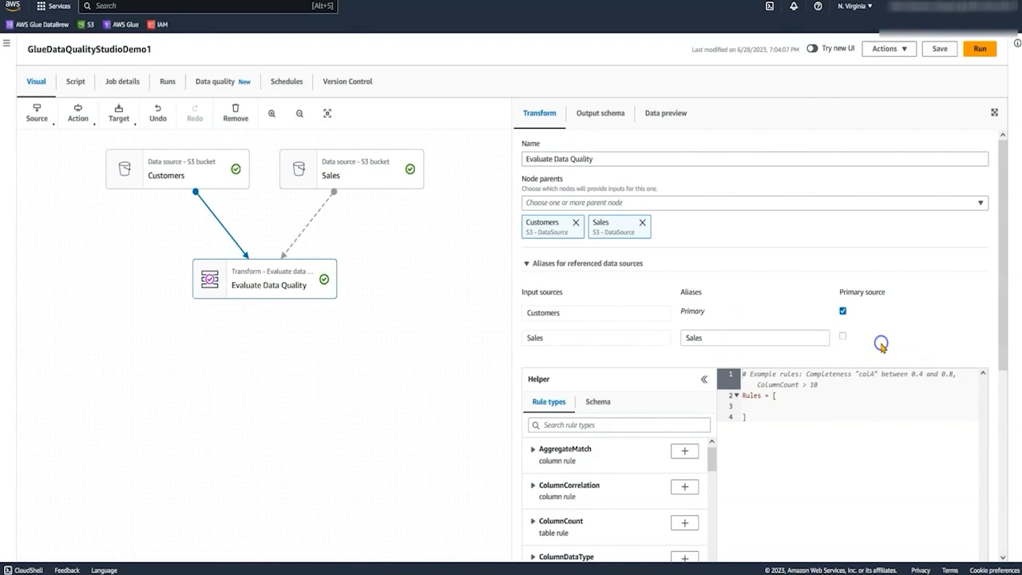
Find the RowCount rule type and add the rule RowCount > 100 to the ruleset.
click(570, 424)
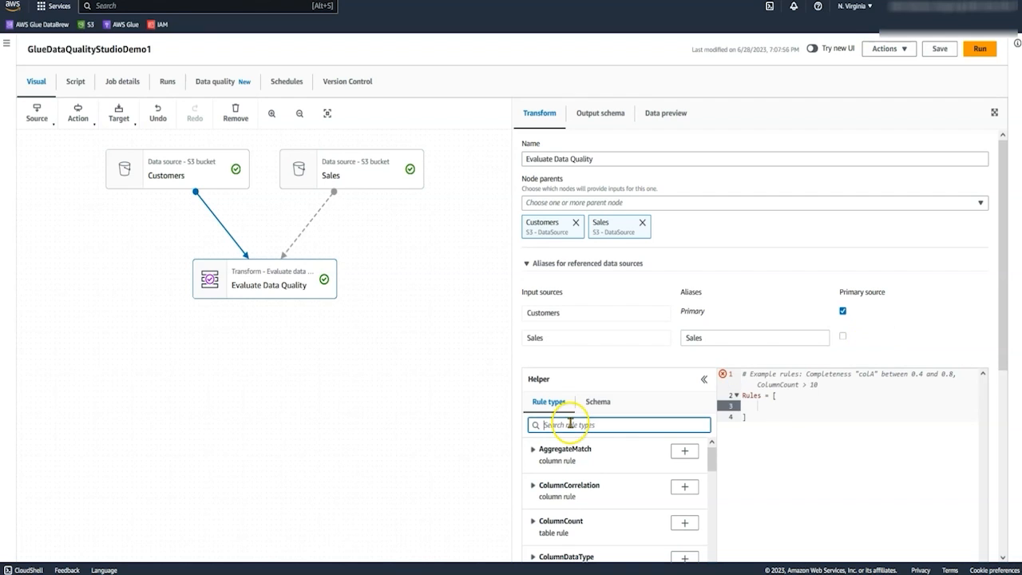
click(766, 406)
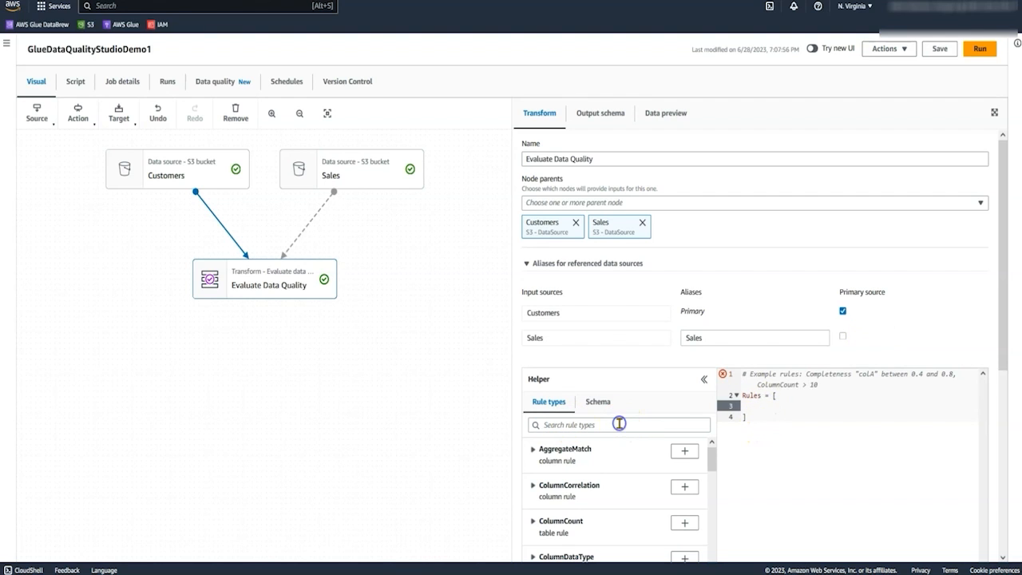
click(617, 424)
text(row)
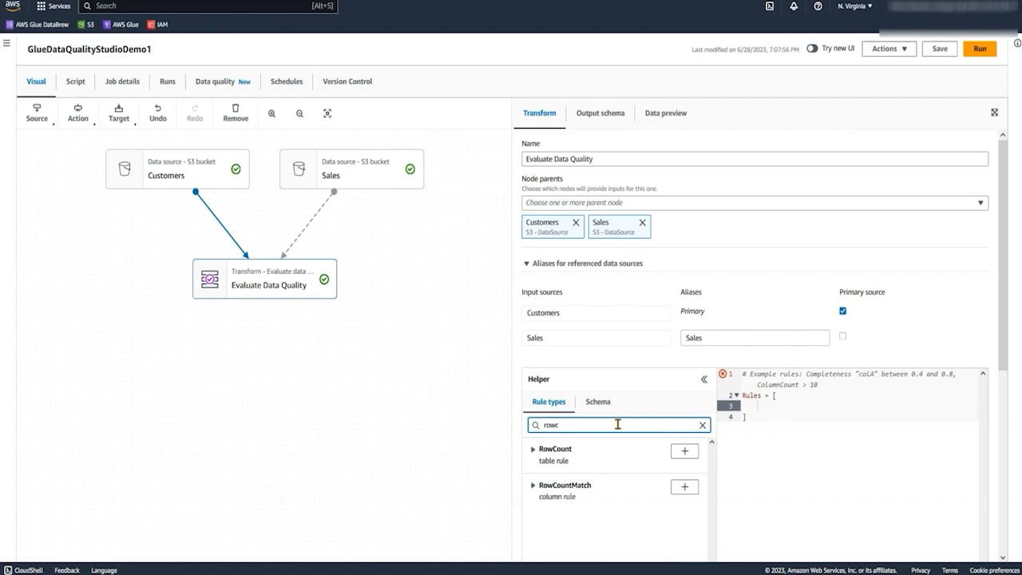
text(c)
click(684, 452)
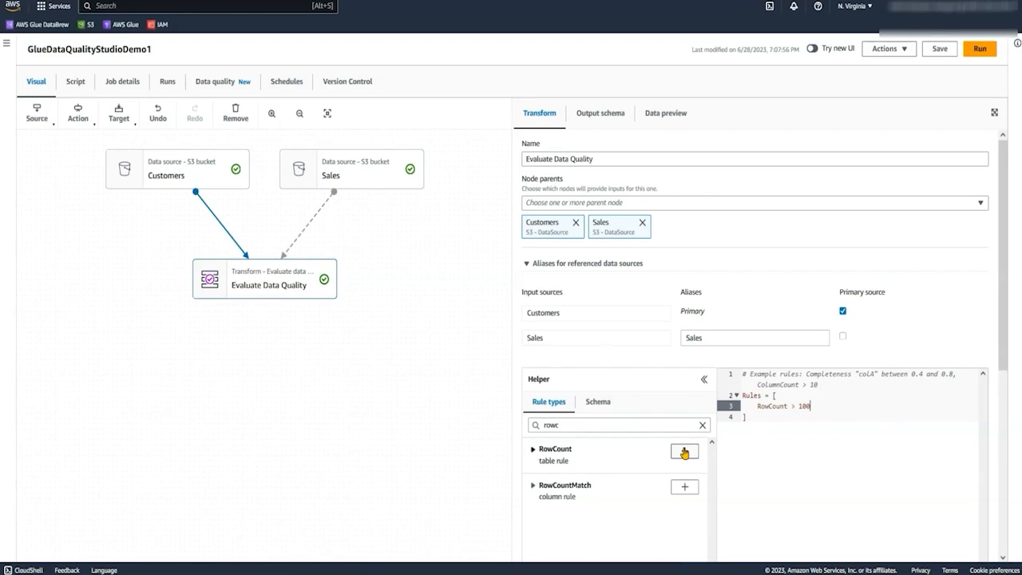
key(Return)
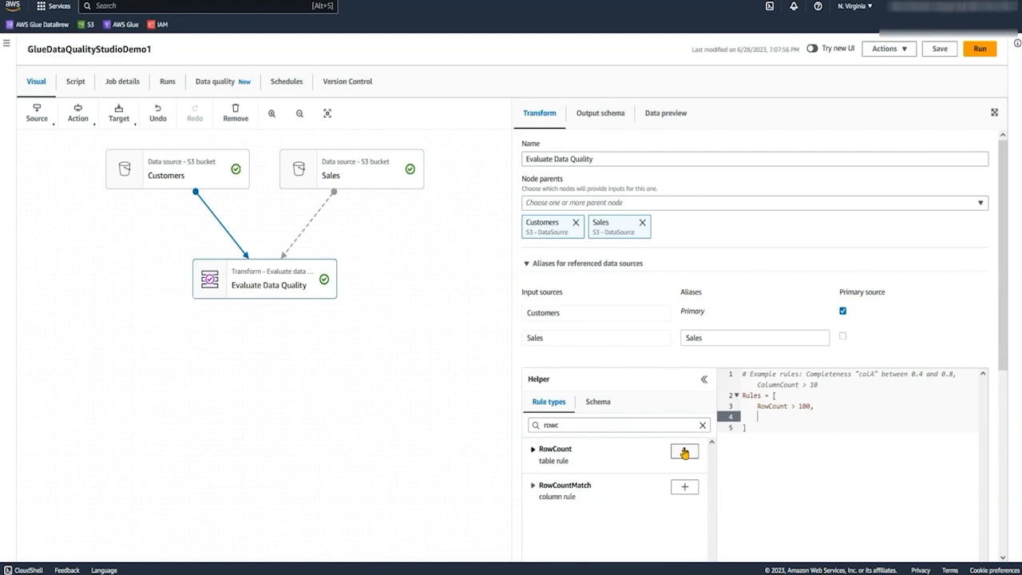
Add an IsPrimaryKey rule for the "Customer_ID" column, replacing the placeholder "id".
click(702, 424)
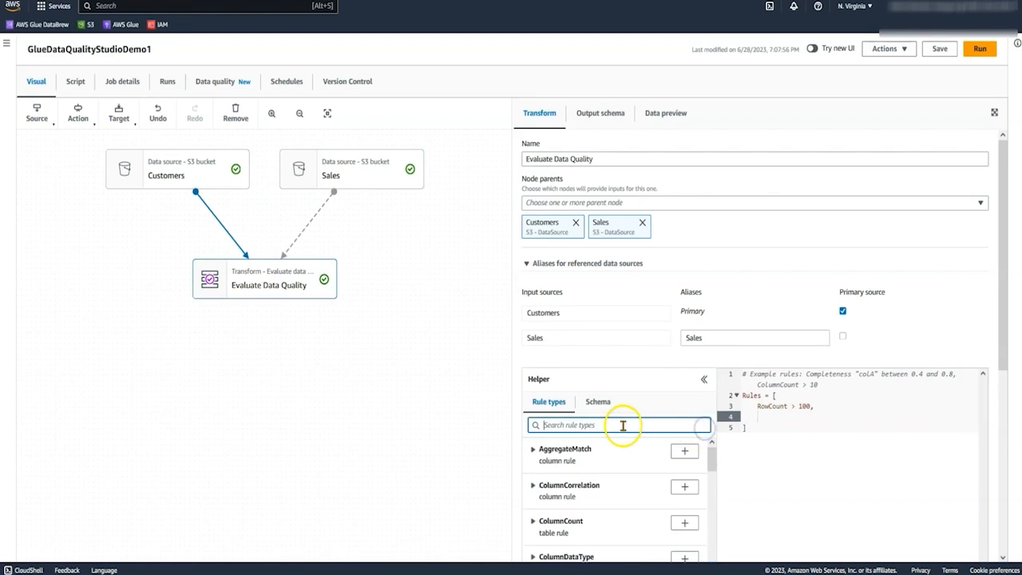
text(ispr)
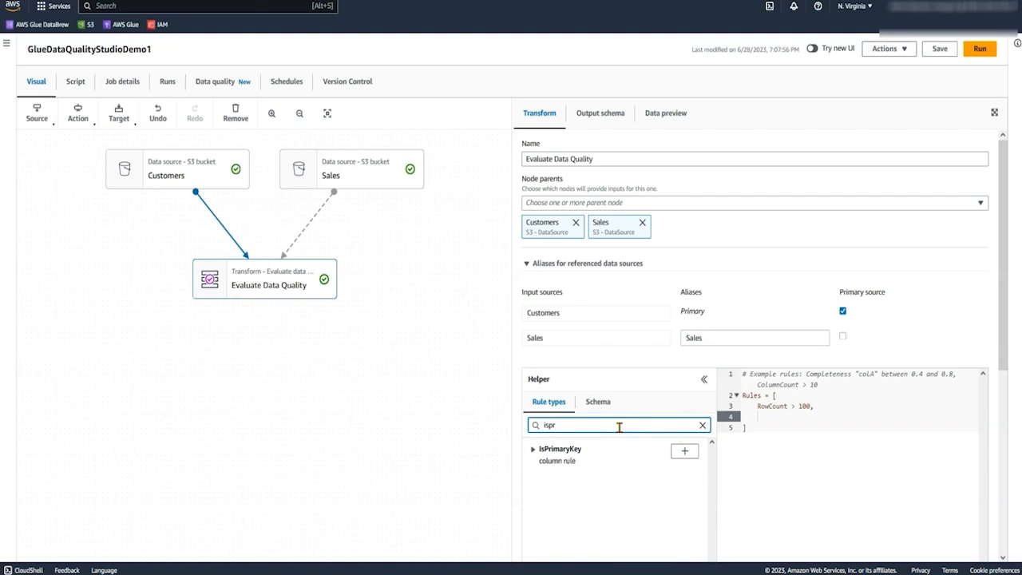
click(683, 452)
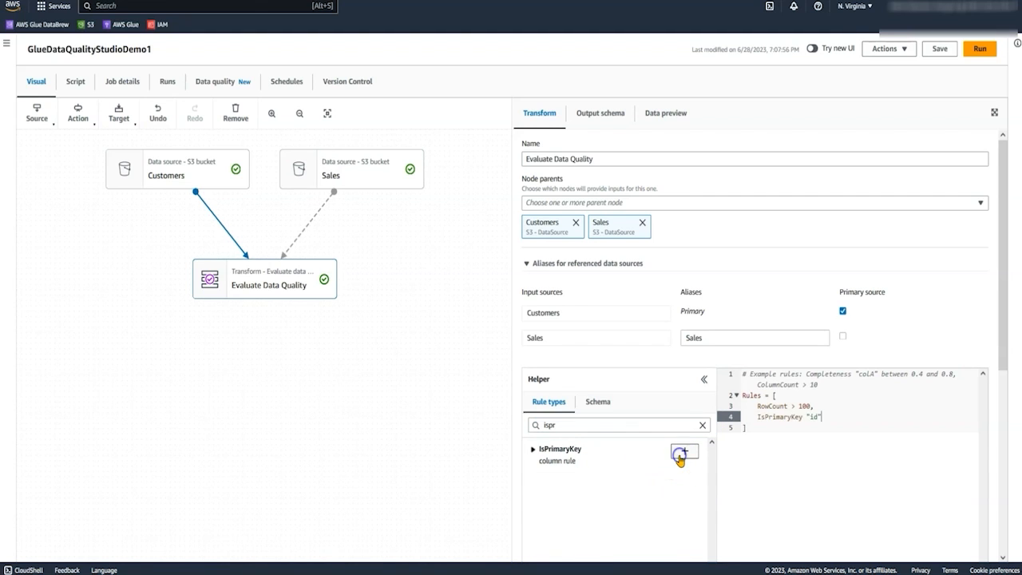
click(598, 401)
click(681, 464)
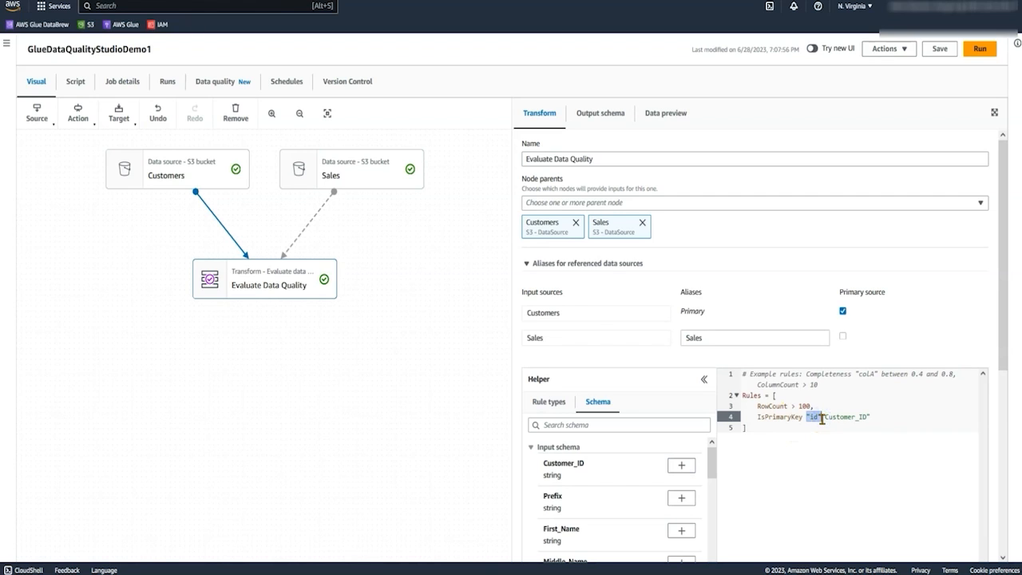
key(BackSpace)
click(912, 418)
key(Return)
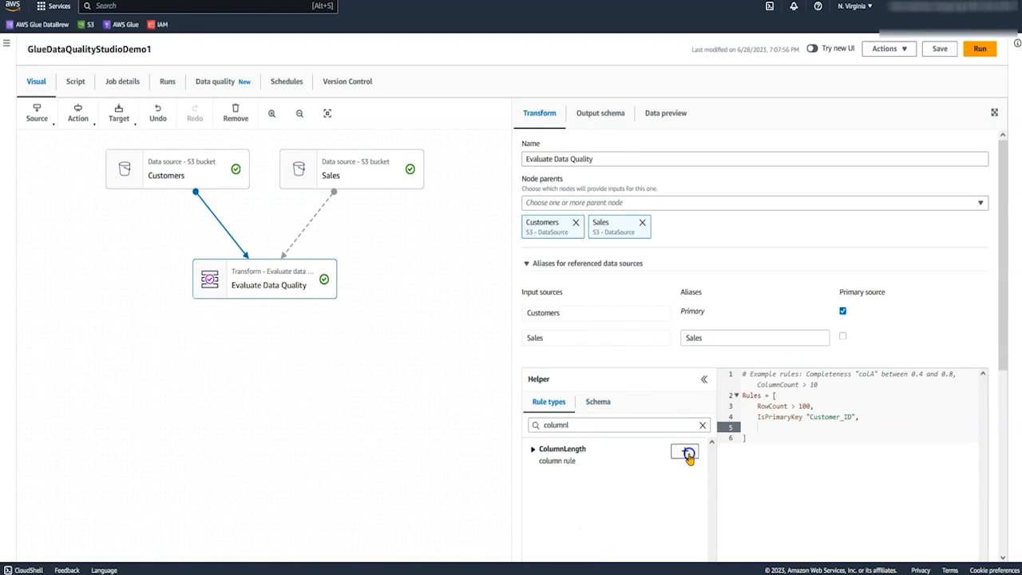
Add the rule ColumnLength "First_Name" > 2 and a CustomSql rule requiring the primary count where Telephone and Email are both null to equal 0.
click(685, 451)
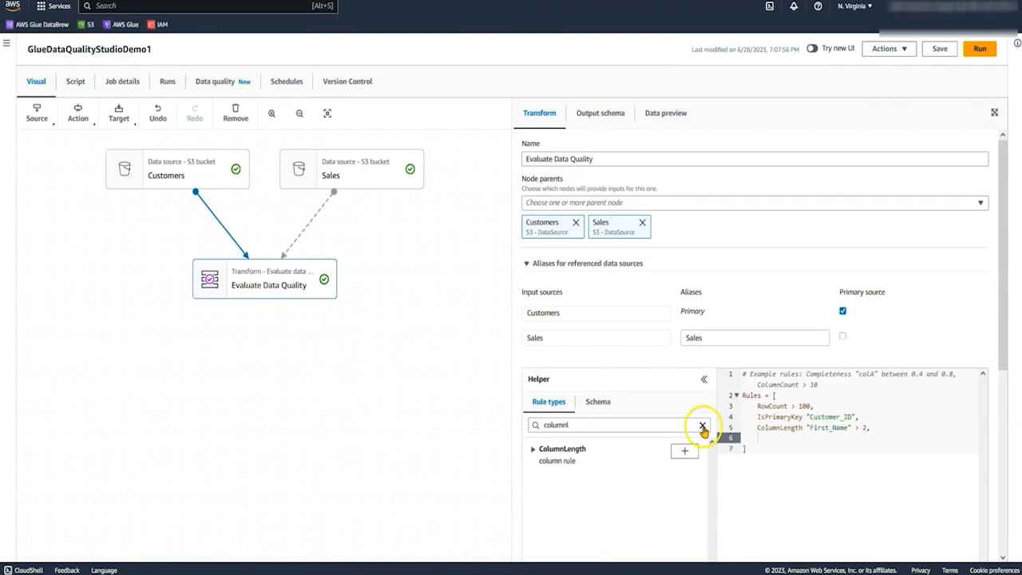
click(703, 426)
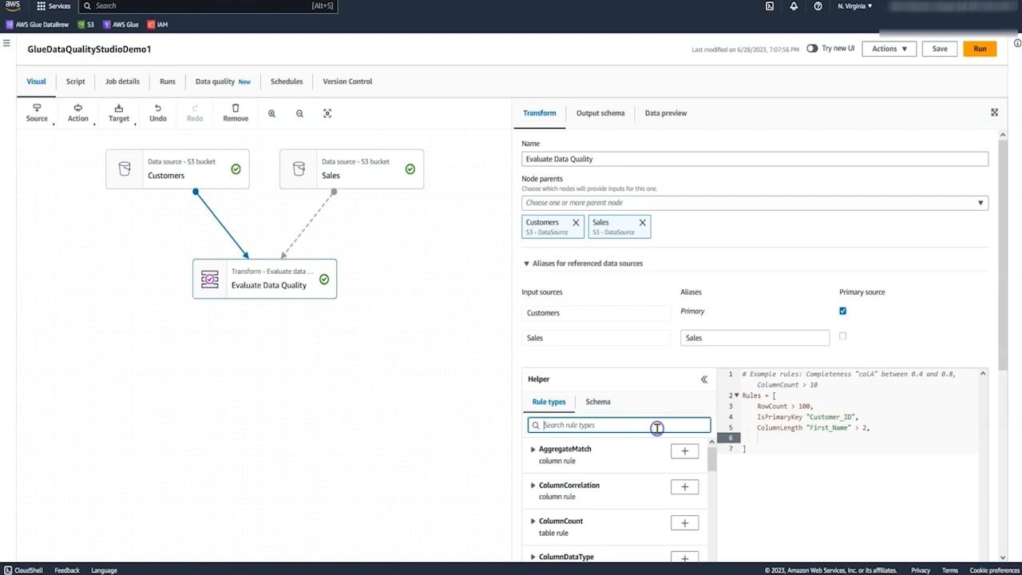
text(cust)
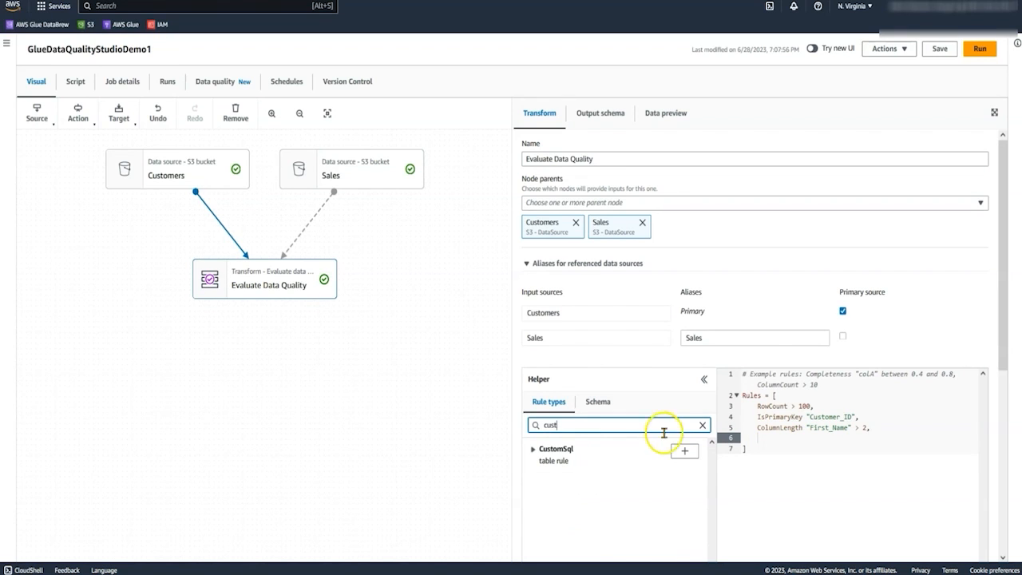
click(684, 451)
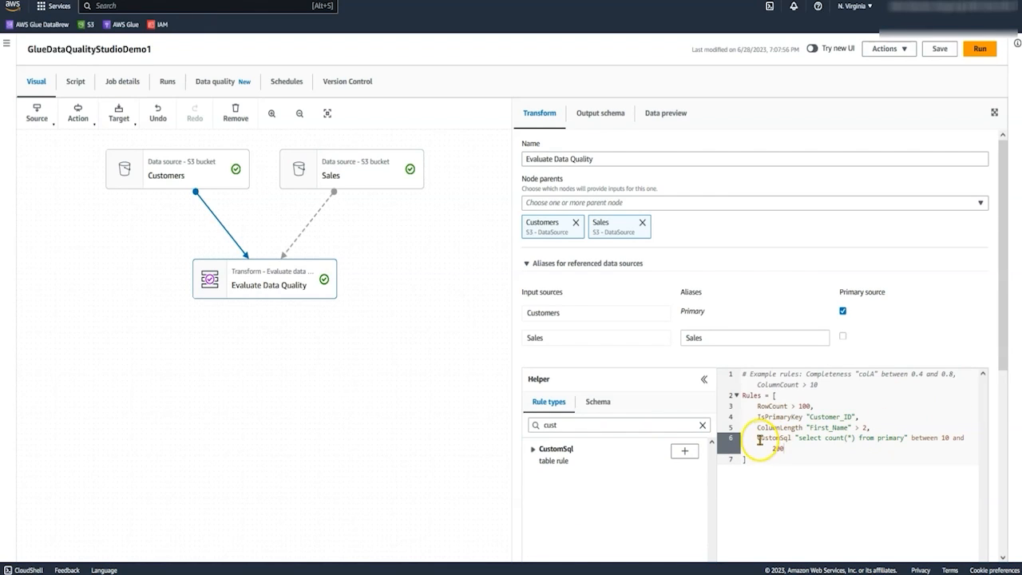
drag(759, 440, 797, 444)
text(CustomSql "select count(*) from primary where Telephone is null and Email is null" = 0,)
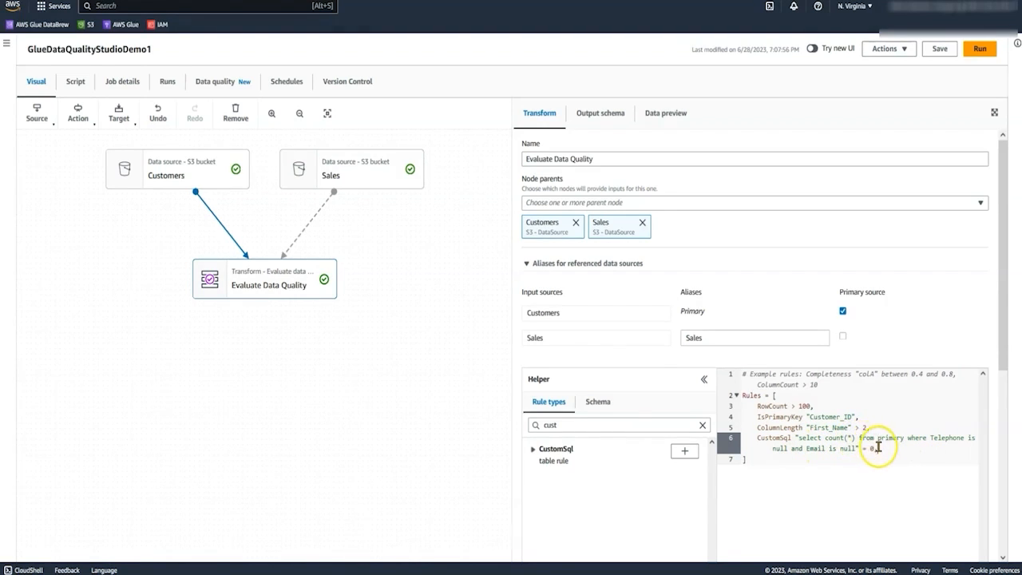
key(Return)
Add a ReferentialIntegrity rule comparing "Customer_ID" with "Sales.Customer_Id" = 1.0 as the last rule.
click(575, 425)
double_click(559, 425)
text(referent)
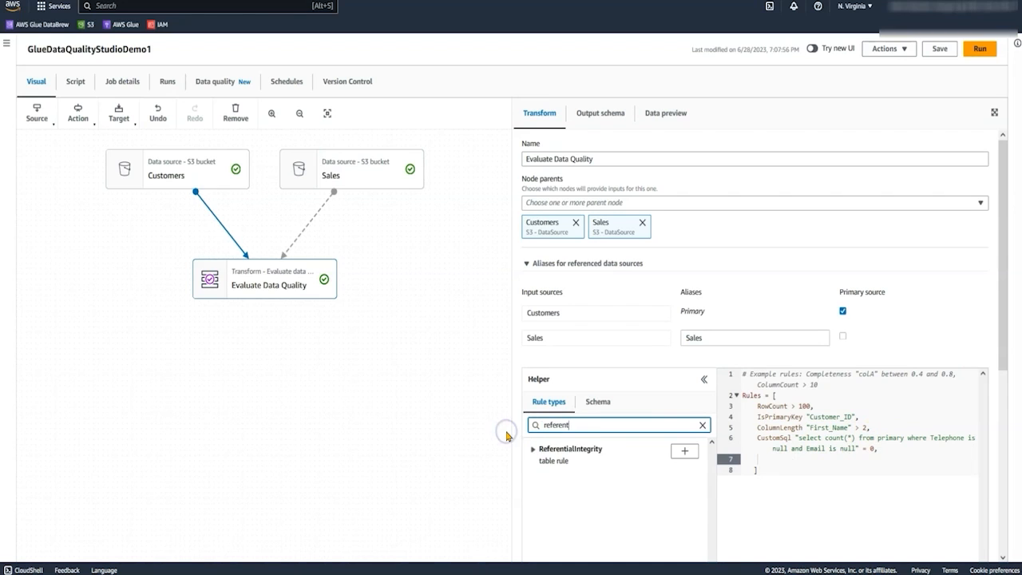
click(621, 454)
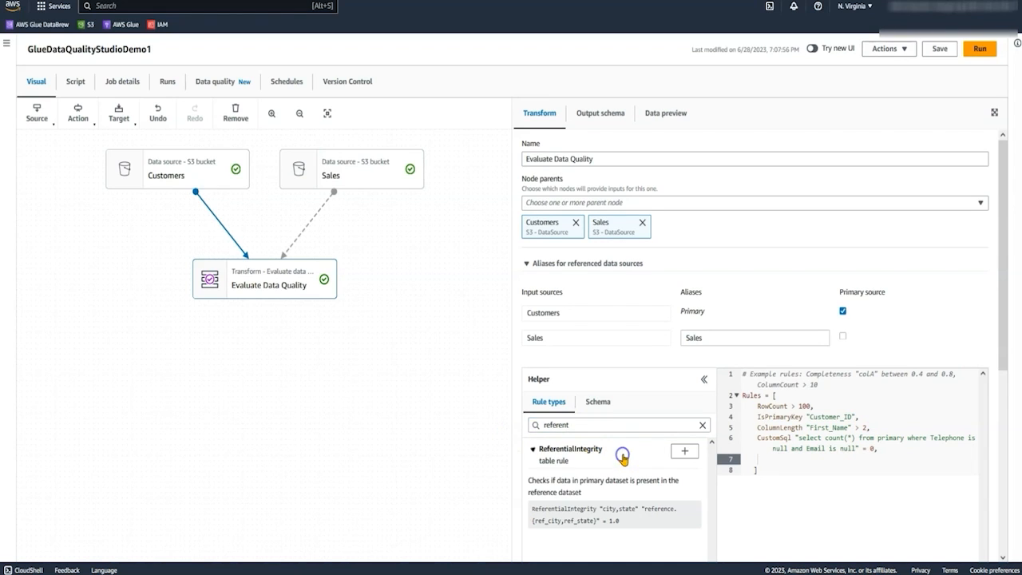
click(683, 452)
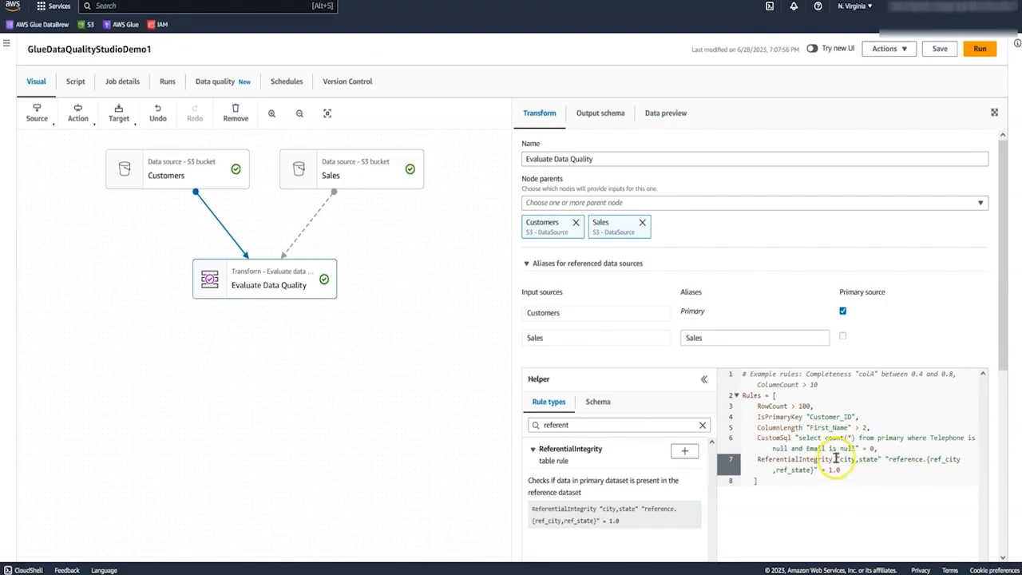
drag(837, 459, 849, 473)
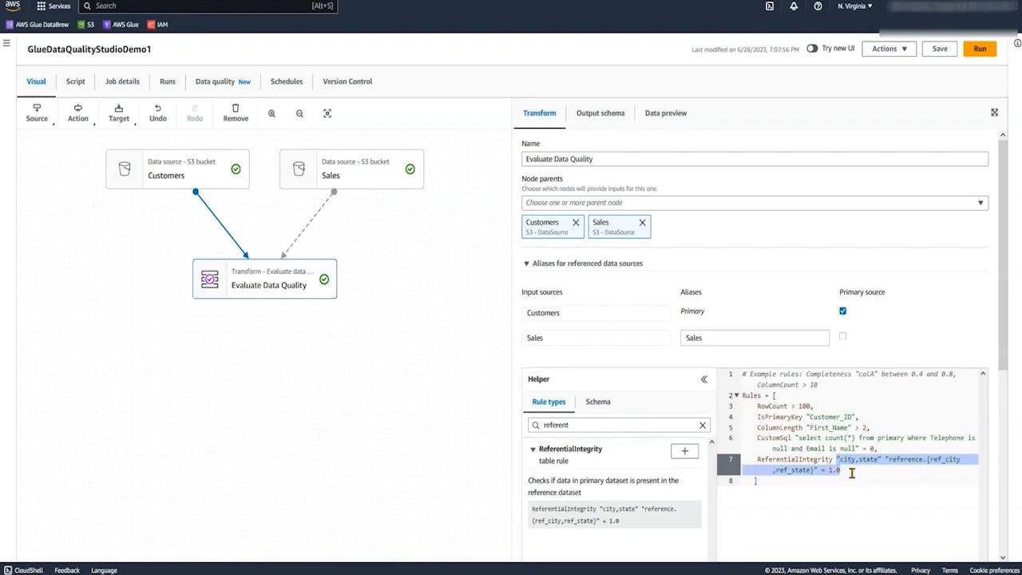
text("Customer_ID" "Sales.Customer_Id" = 1.0)
drag(838, 460, 977, 470)
click(834, 483)
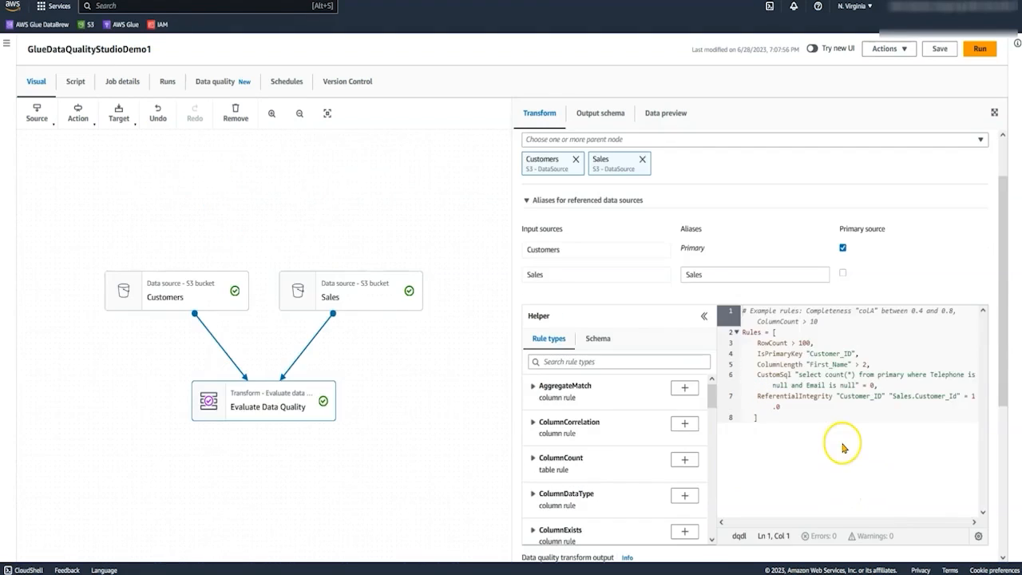
Set the transform to output the original data with new columns added to indicate data quality errors.
drag(1004, 337, 1001, 394)
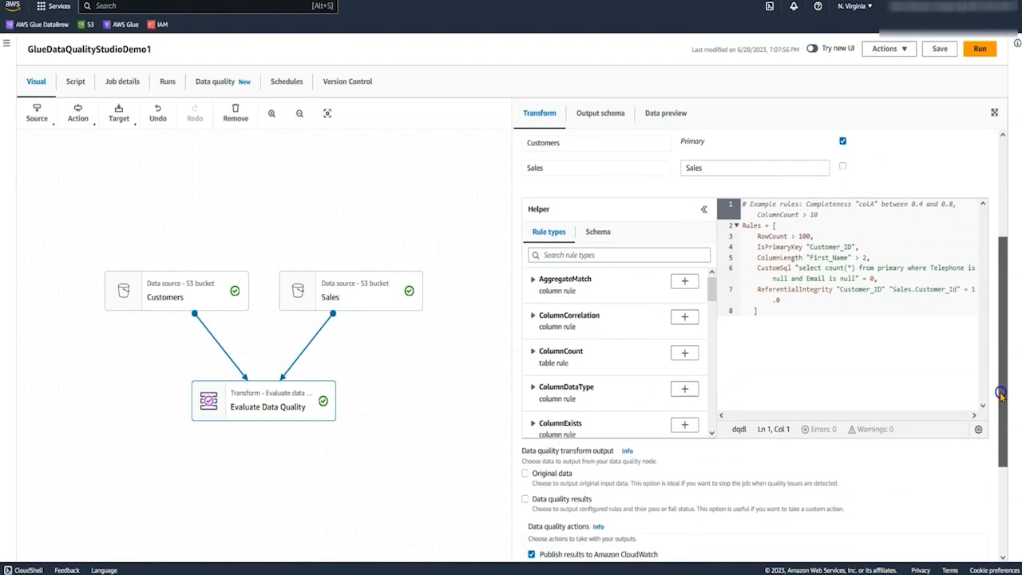
click(536, 479)
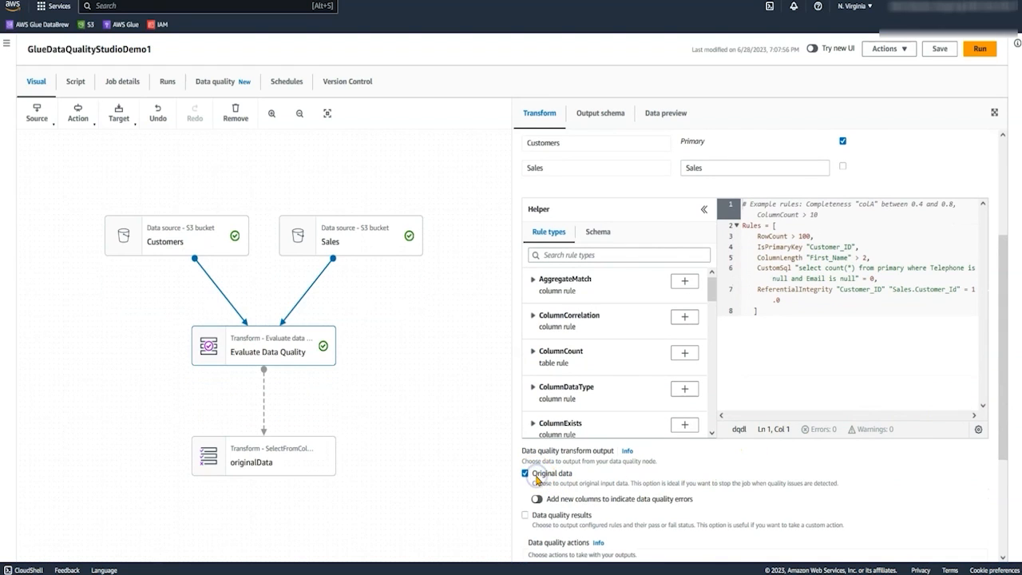
scroll(537, 475, down, 1)
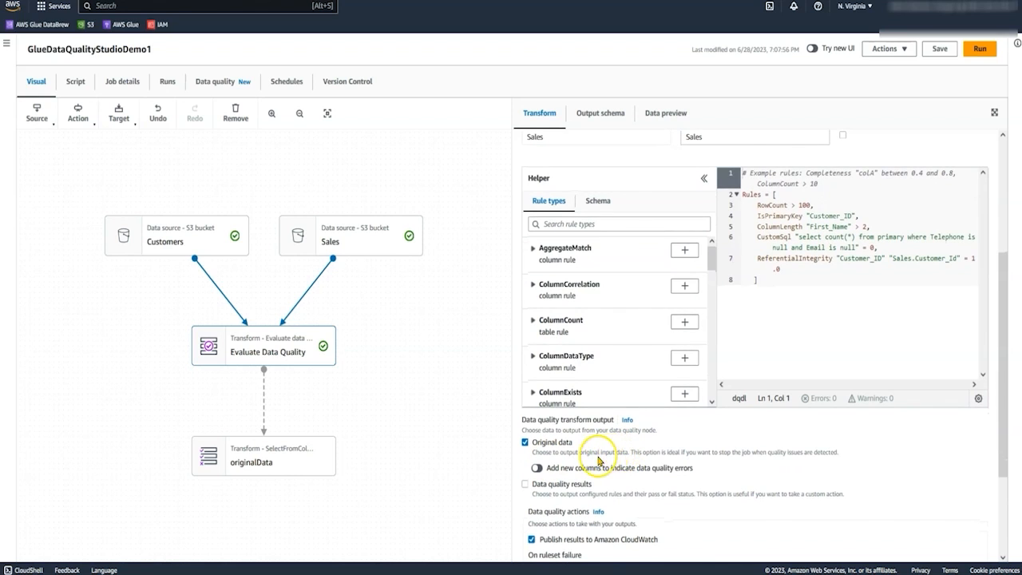
click(537, 470)
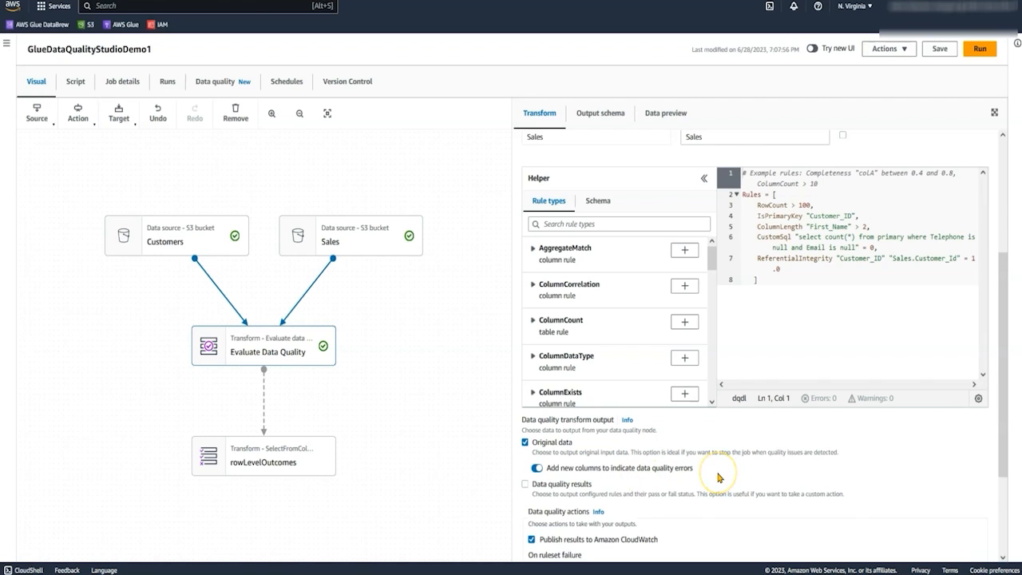
Examine the output schema of the rowLevelOutcomes node down to its data quality columns.
click(260, 470)
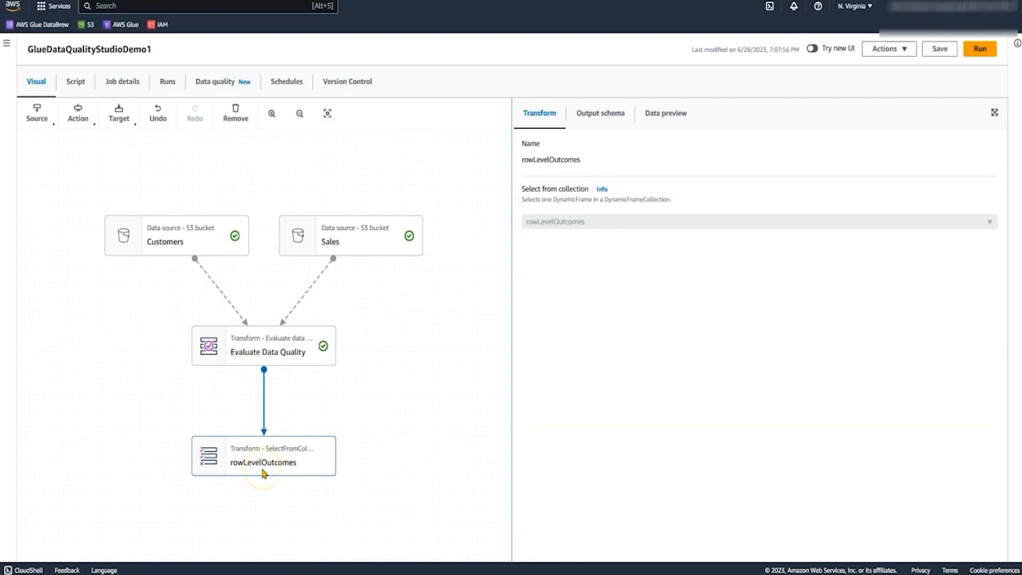
click(611, 113)
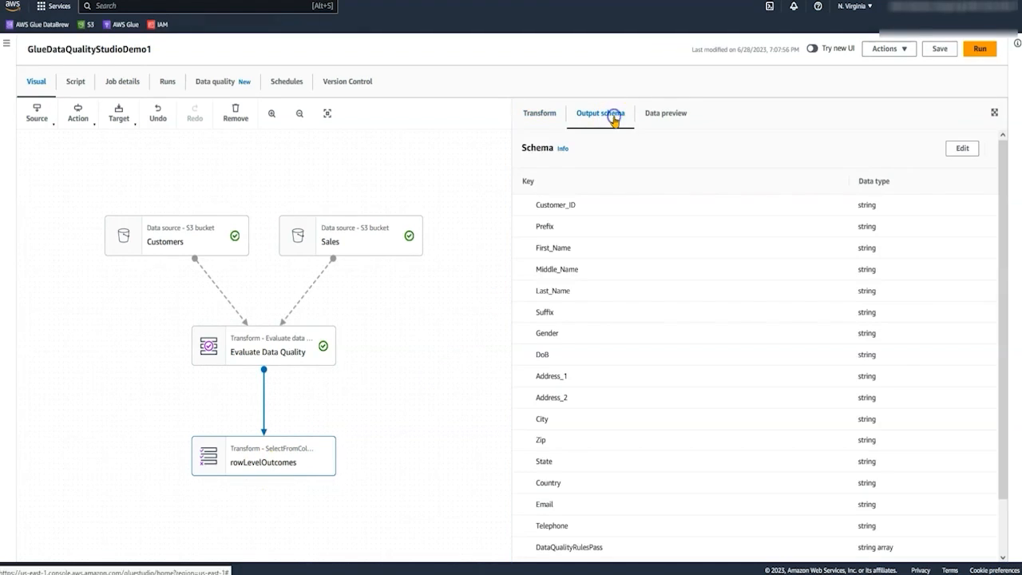
scroll(639, 239, down, 2)
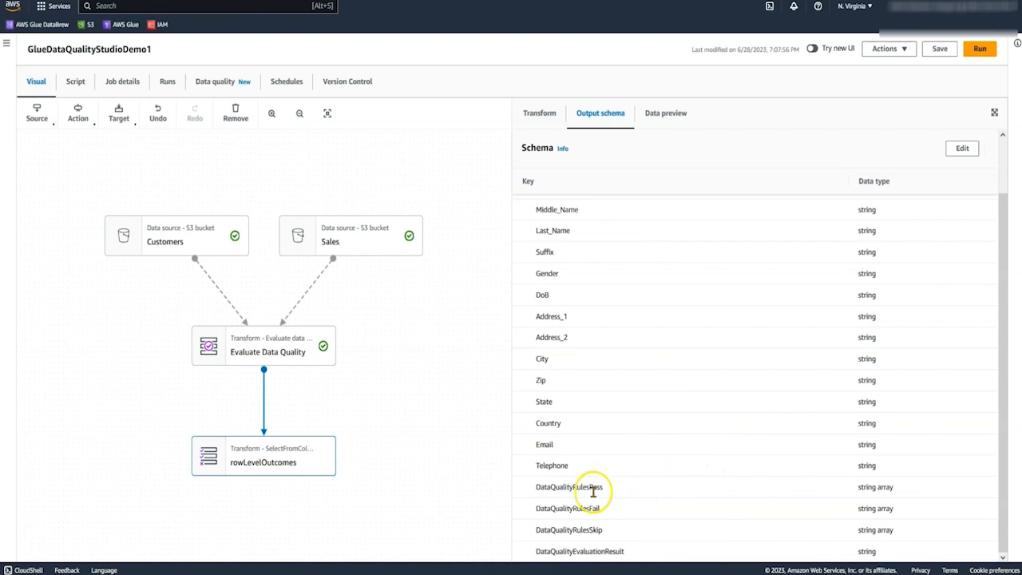
Examine the DataQualityRulesPass, DataQualityRulesFail, DataQualityRulesSkip and DataQualityEvaluationResult columns in the rowLevelOutcomes output schema.
drag(603, 488, 535, 488)
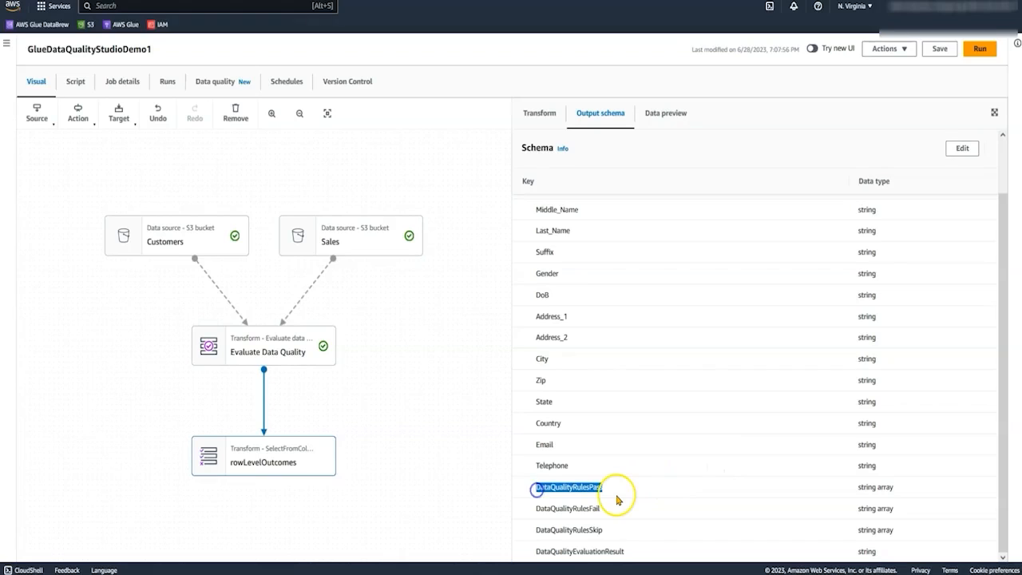
drag(600, 509, 555, 508)
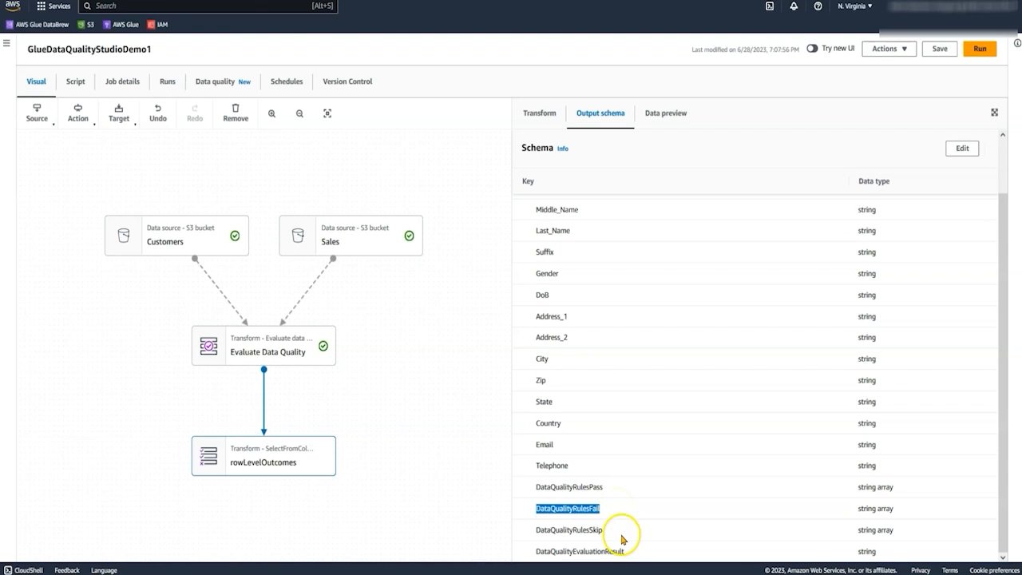
drag(613, 532, 520, 536)
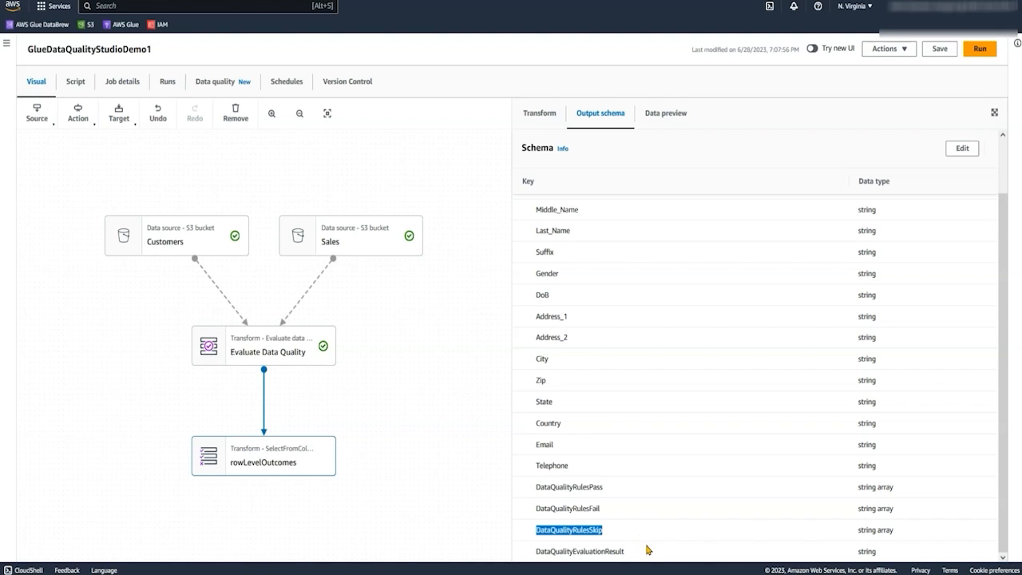
drag(647, 551, 533, 553)
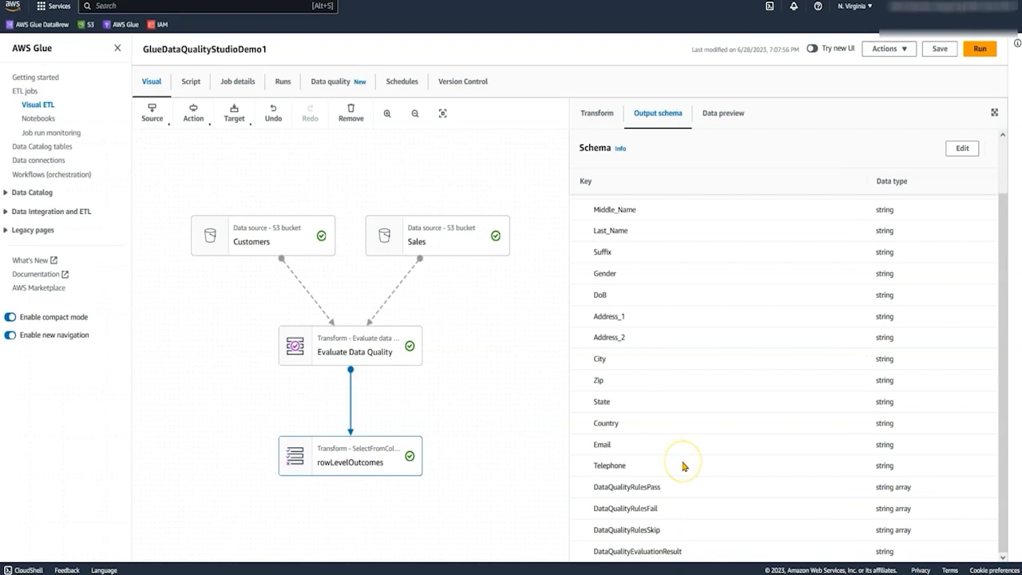
Enable data quality results as an additional output of the Evaluate Data Quality transform.
click(378, 349)
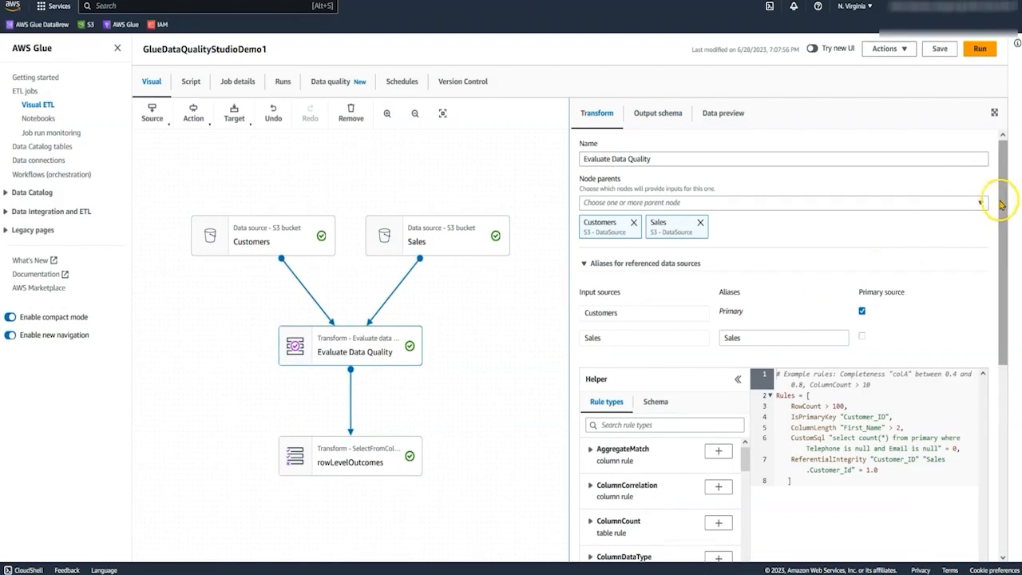
drag(1003, 204, 1012, 397)
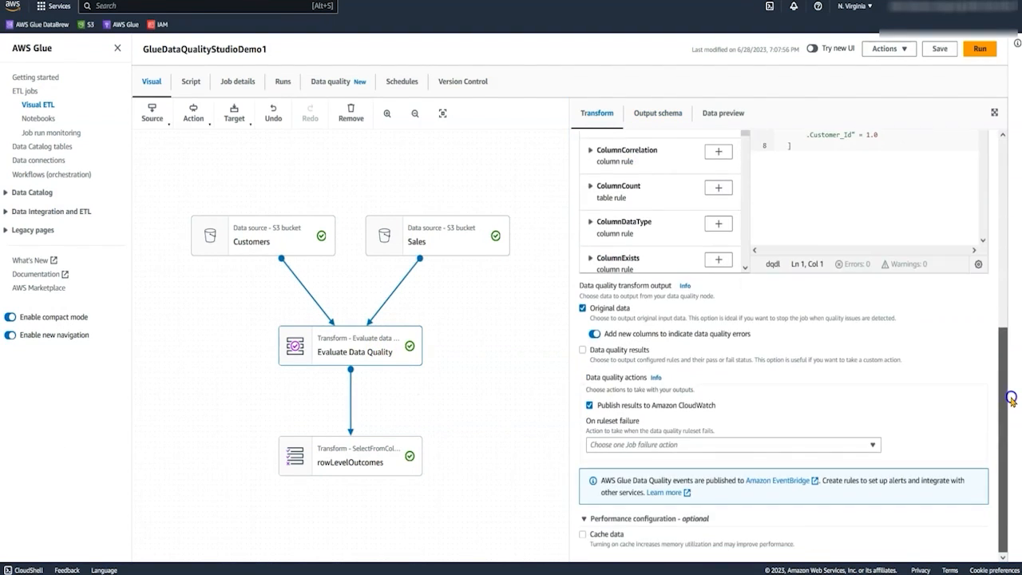
click(615, 352)
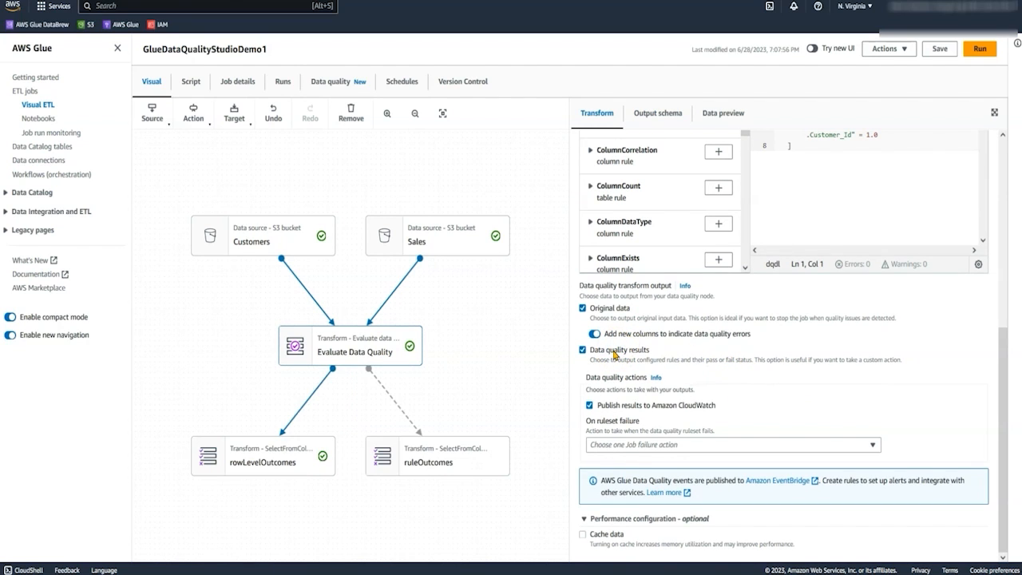
Examine the output schema of the ruleOutcomes node, including the nested field under EvaluatedMetrics.
click(452, 456)
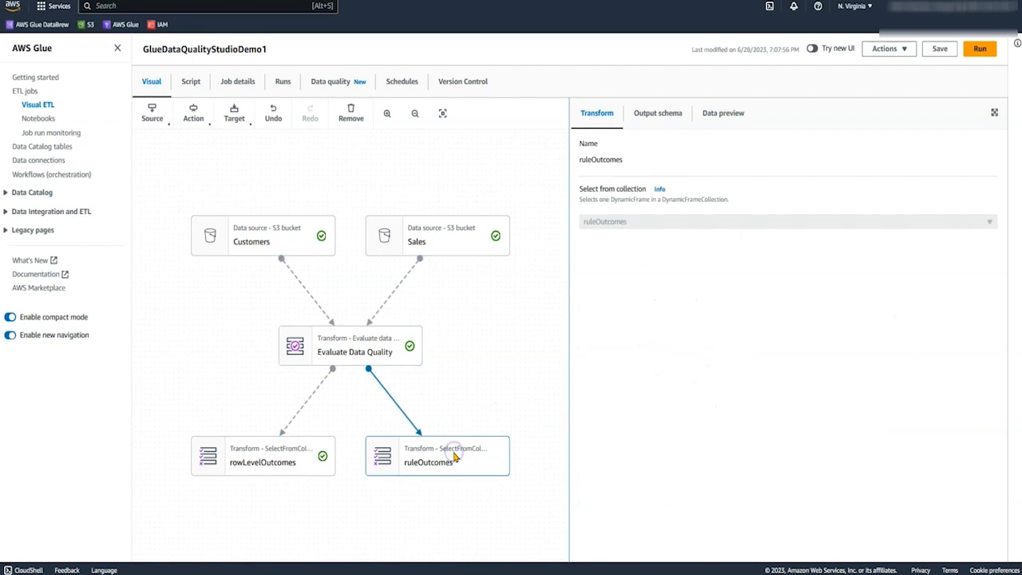
click(673, 117)
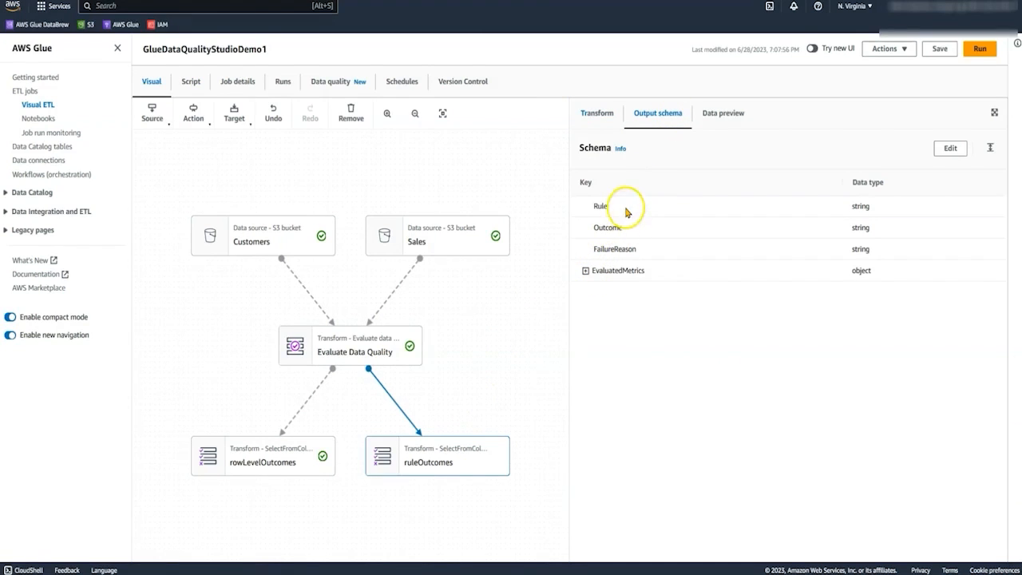
click(585, 271)
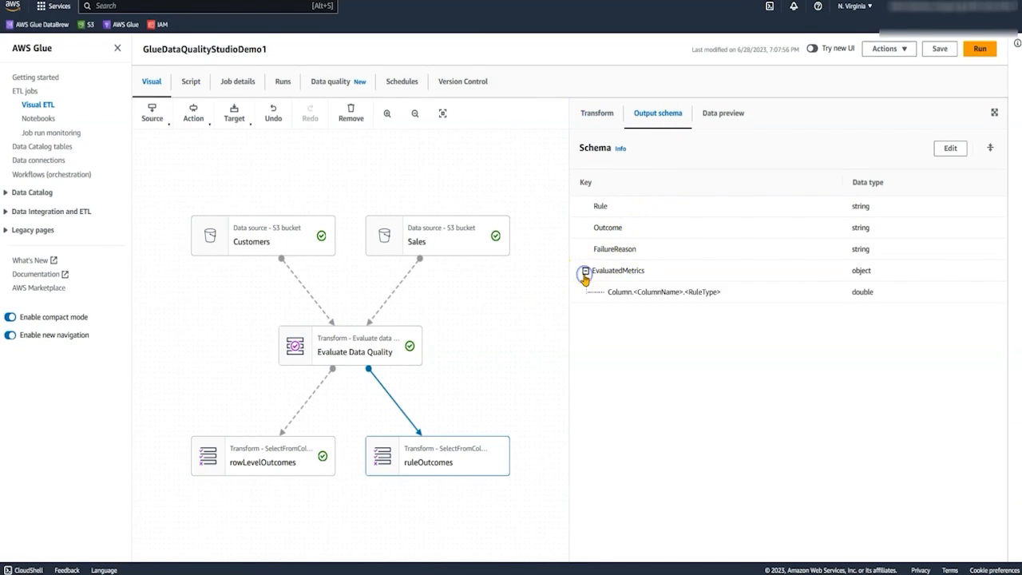
click(584, 272)
Add an Amazon S3 target to ruleOutcomes with target location s3://gluedataqualitystudio-s3bucket3feedc04-15nqxva6qcjws/dqresults/.
click(431, 453)
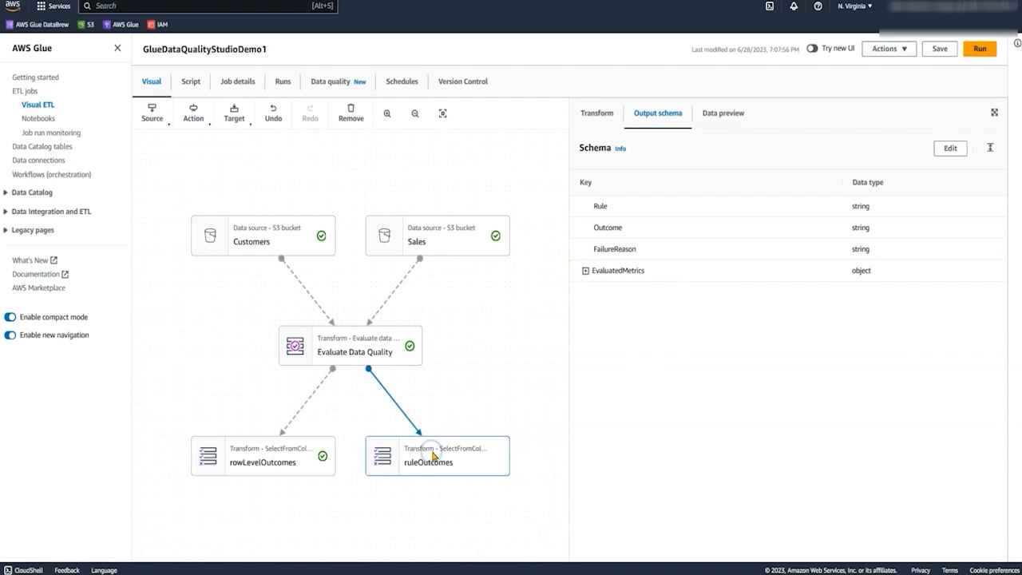
click(234, 114)
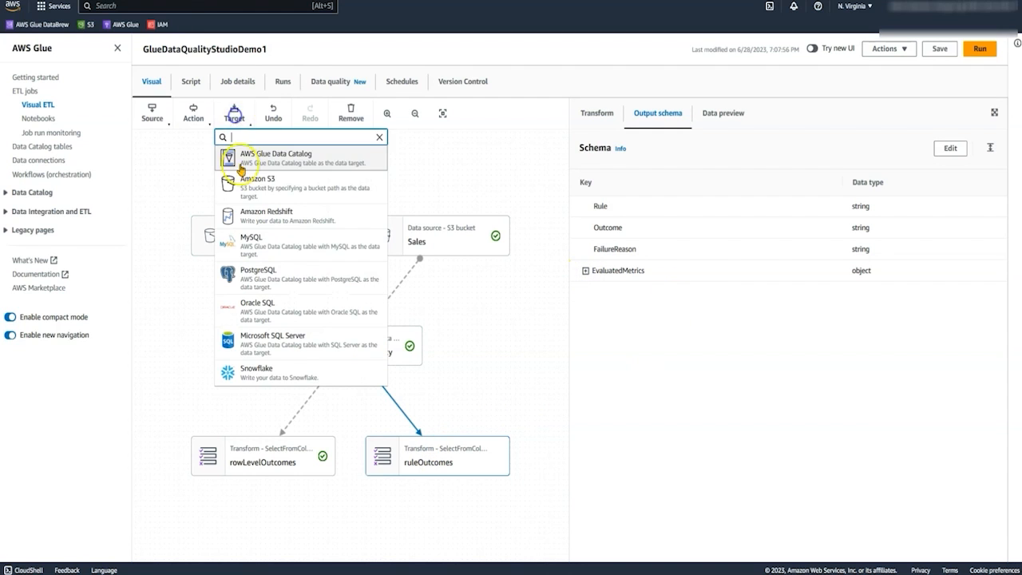
click(250, 198)
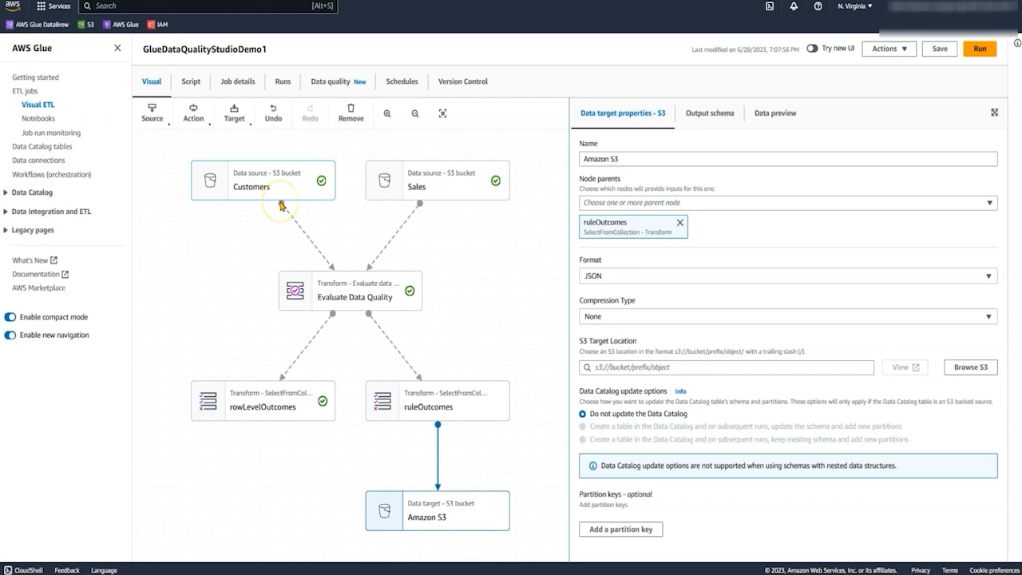
click(631, 367)
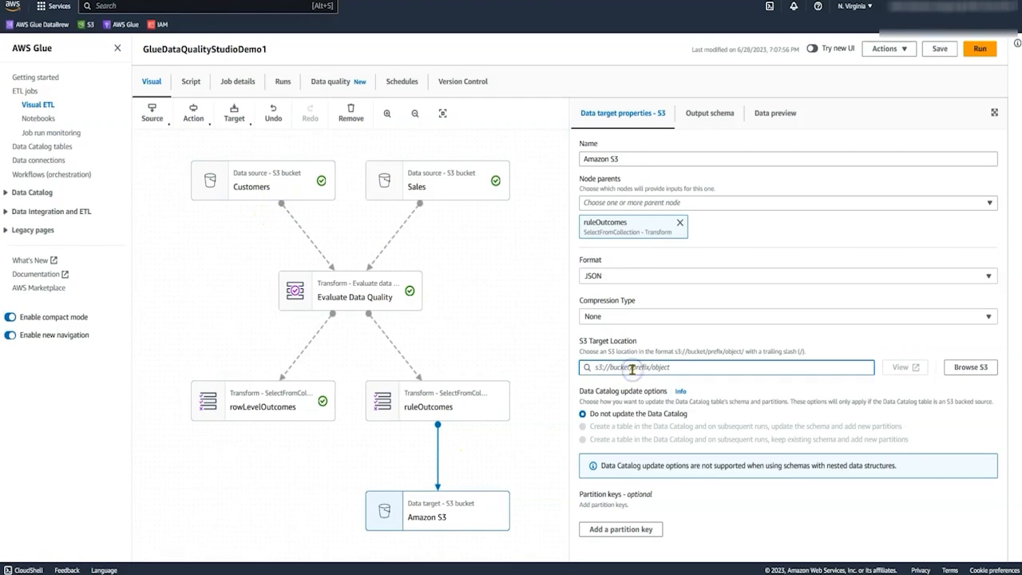
text(s3://gluedataqualitystudio-s3bucket3feedc04-15nqxva6qcjws/dqresults/)
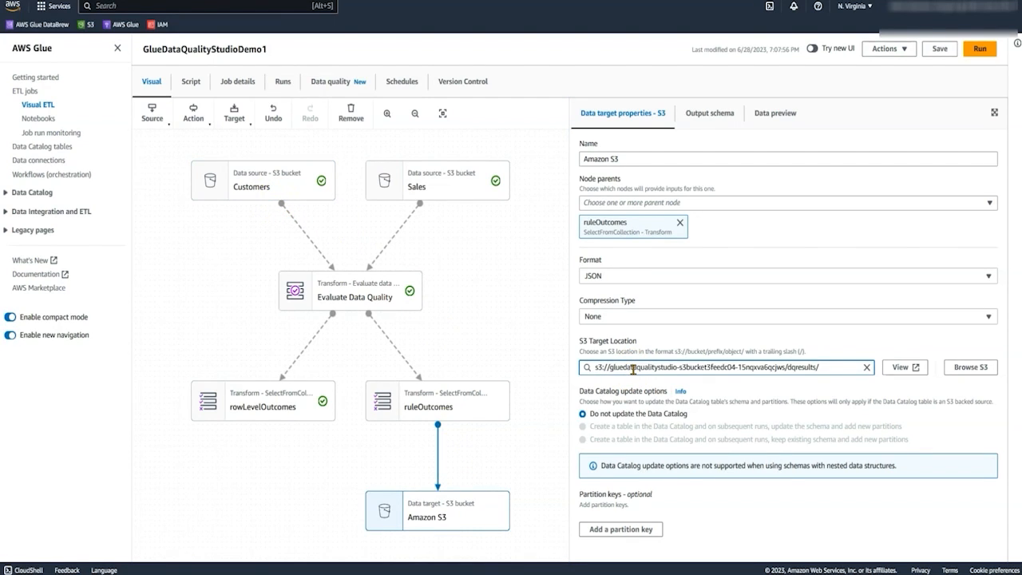
Set the Evaluate Data Quality transform's ruleset failure action to Continue with job (default).
click(376, 302)
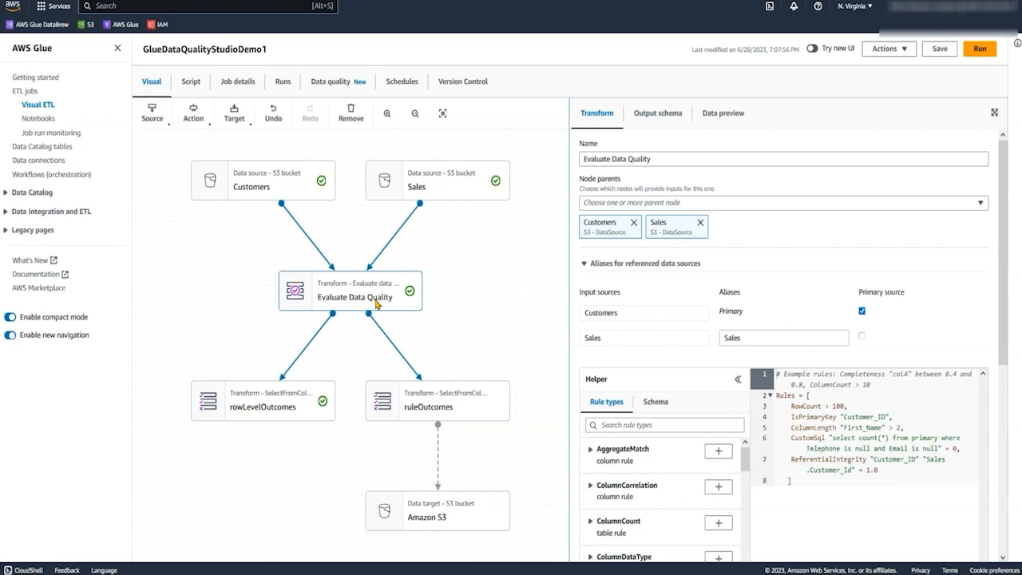
drag(998, 279, 1010, 424)
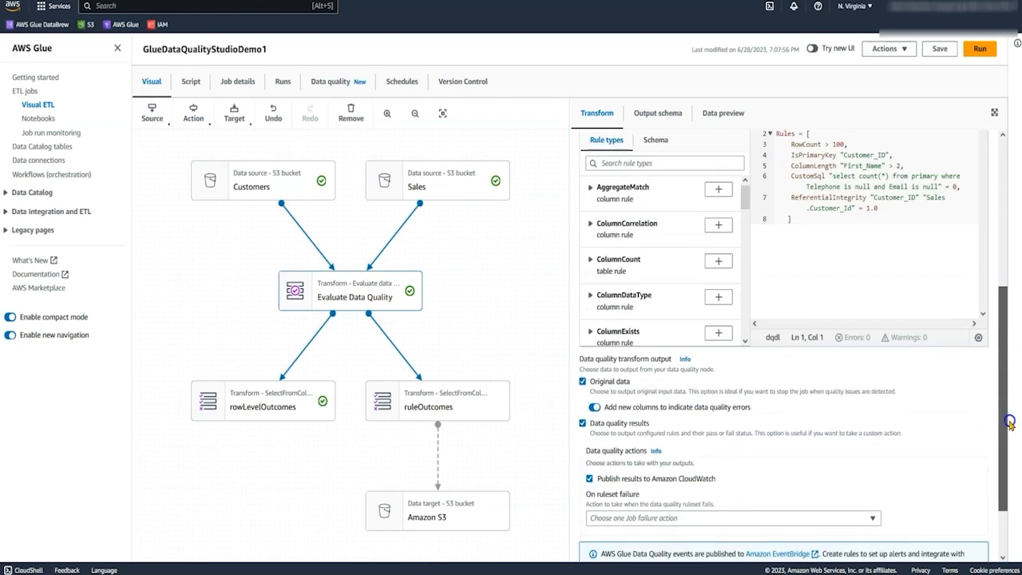
scroll(684, 484, down, 1)
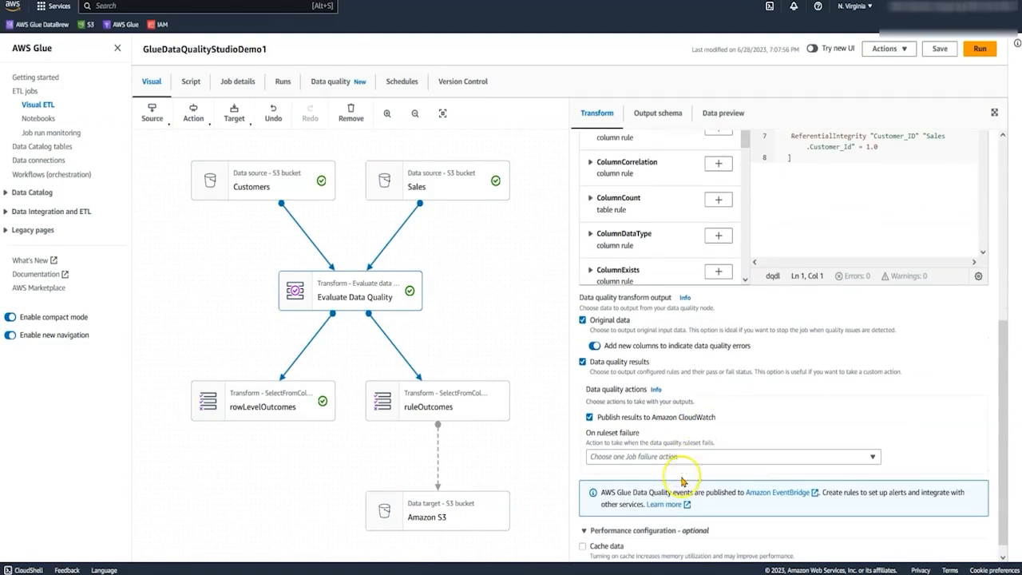
click(679, 457)
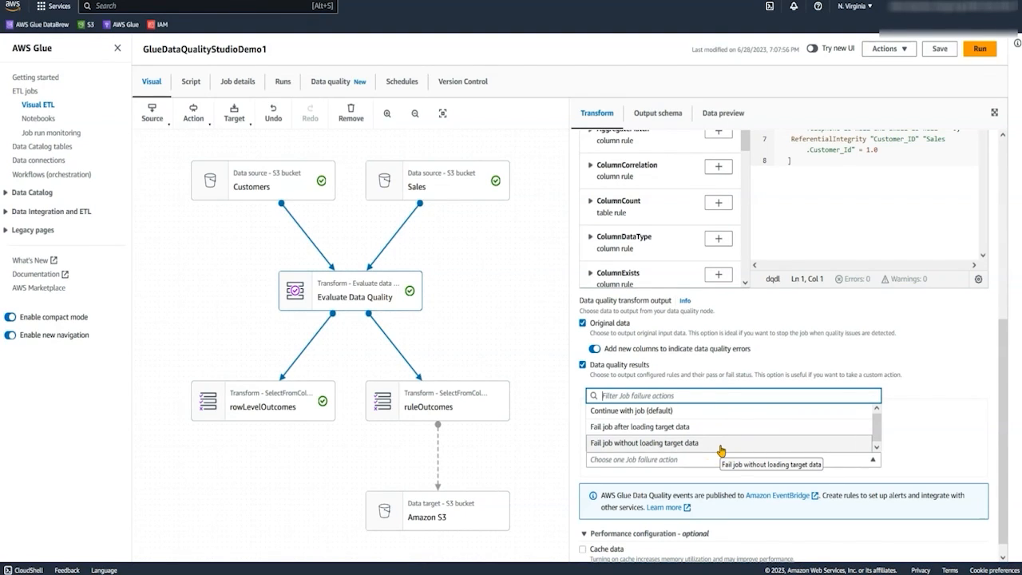
click(694, 412)
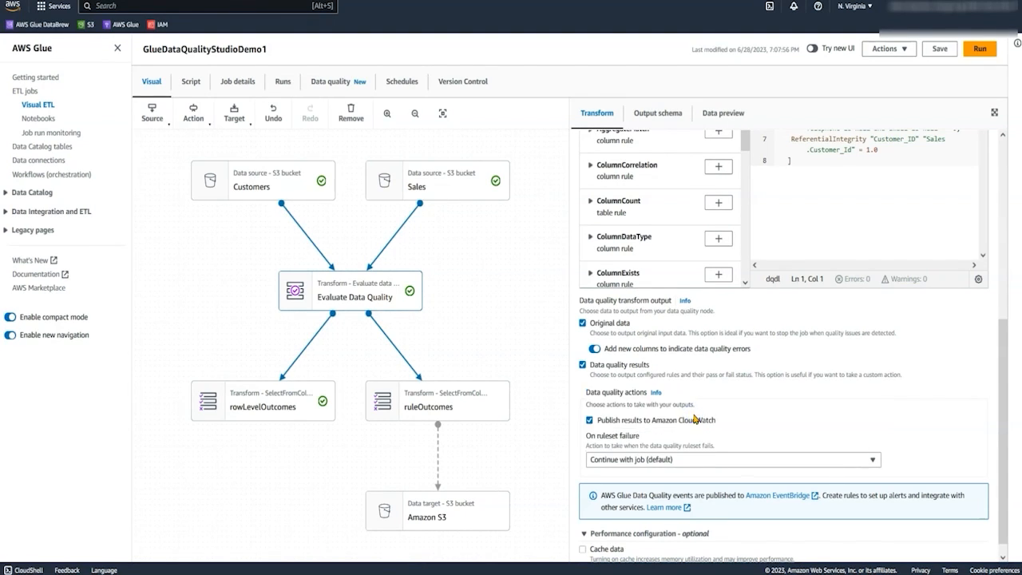
Add a Conditional Router transform after rowLevelOutcomes and name its output group Failed_Records.
click(197, 407)
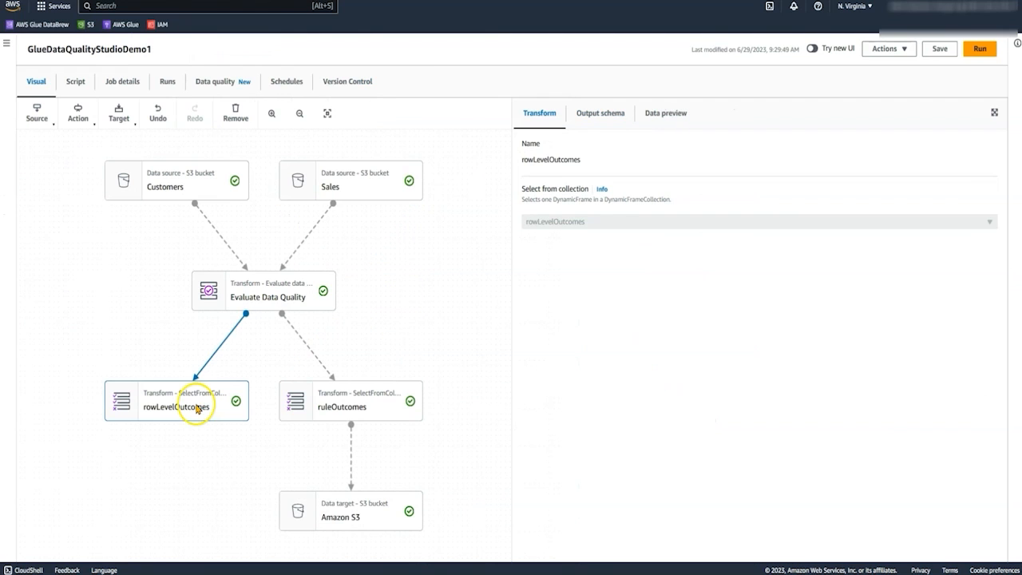
click(87, 118)
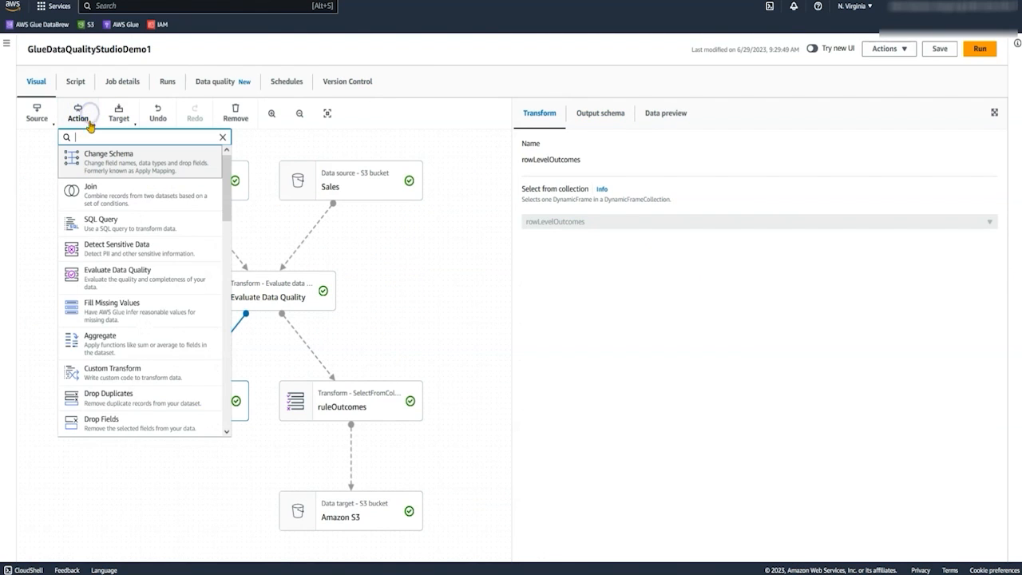
text(cond)
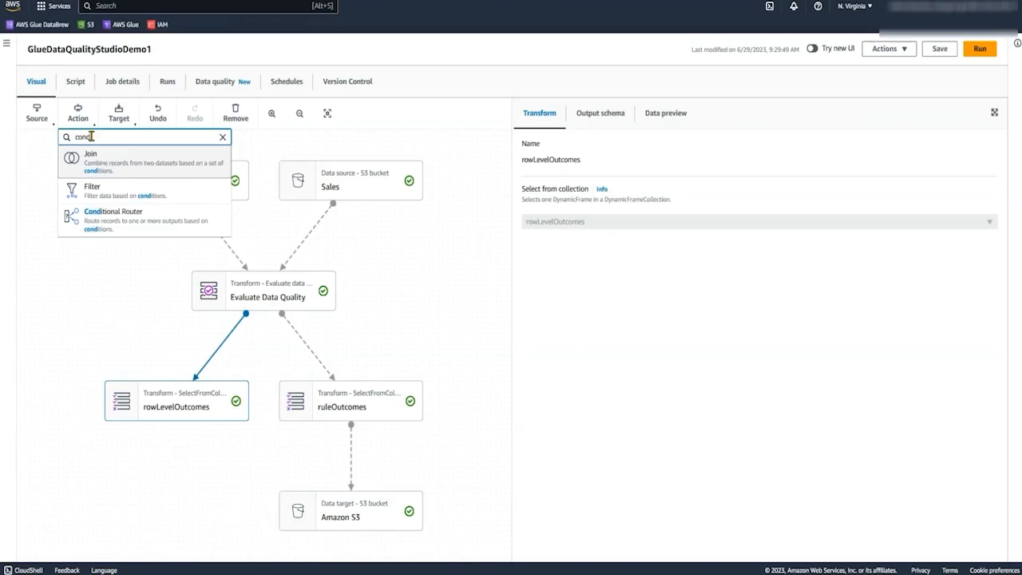
click(131, 223)
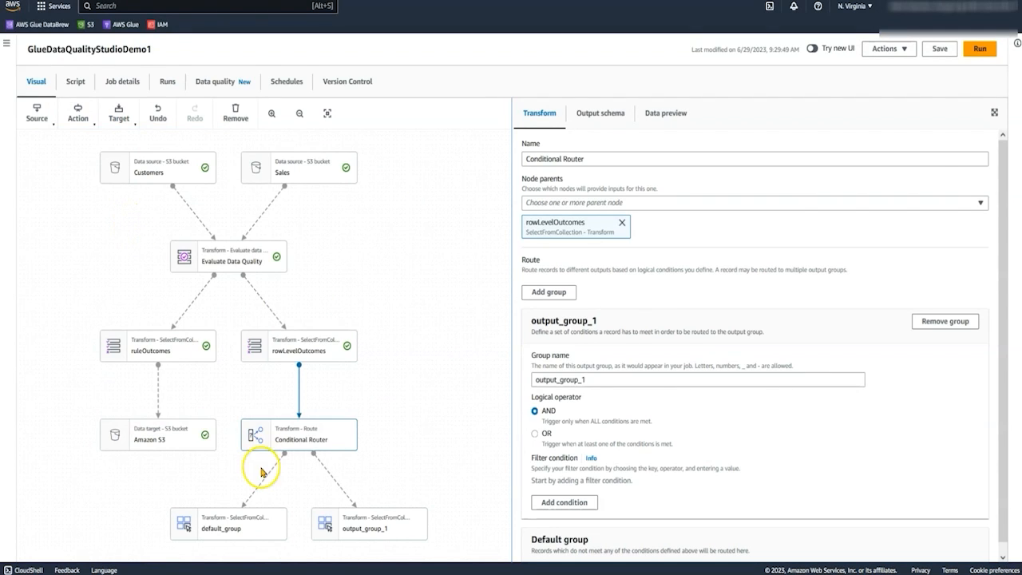
drag(601, 380, 482, 384)
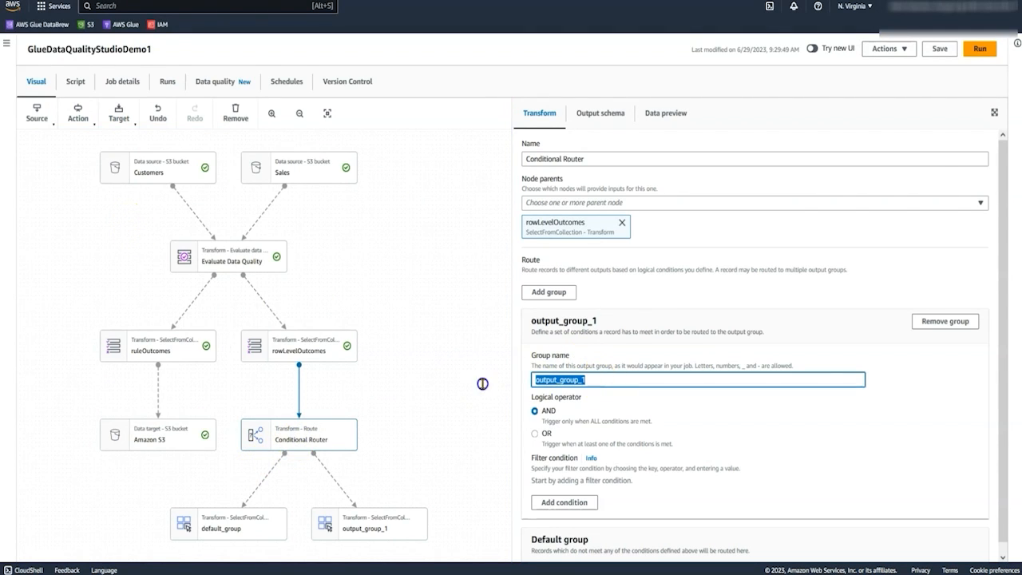
text(Failed_Records)
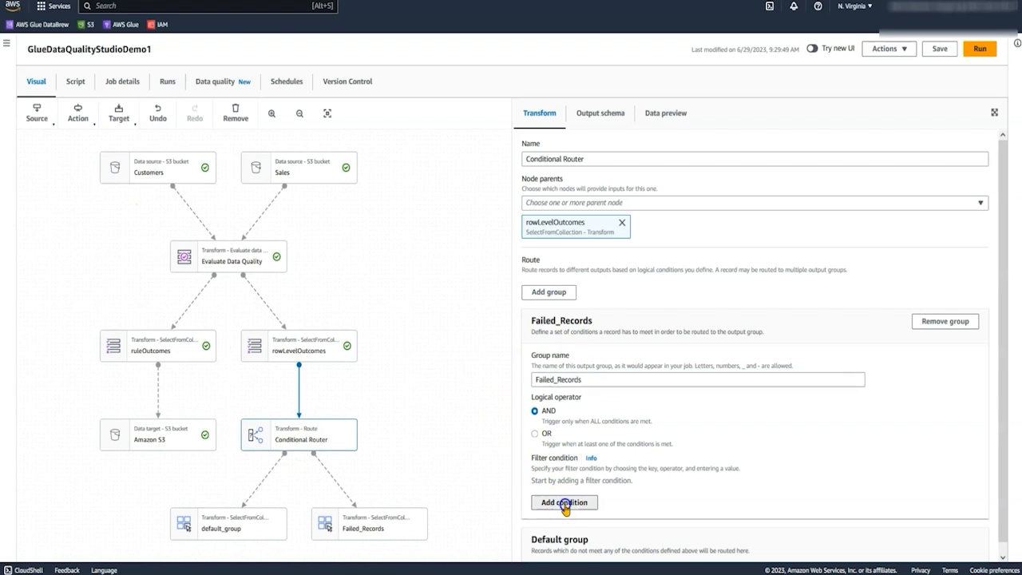
Add a filter condition to the Failed_Records group where DataQualityEvaluationResult matches Failed.
click(565, 502)
click(588, 496)
scroll(563, 471, down, 3)
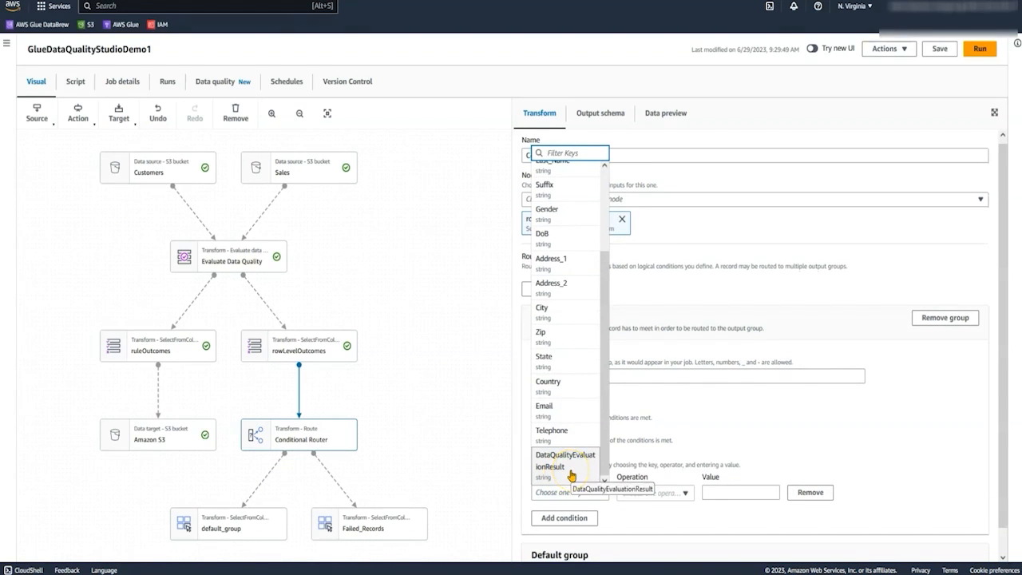
click(571, 472)
click(655, 493)
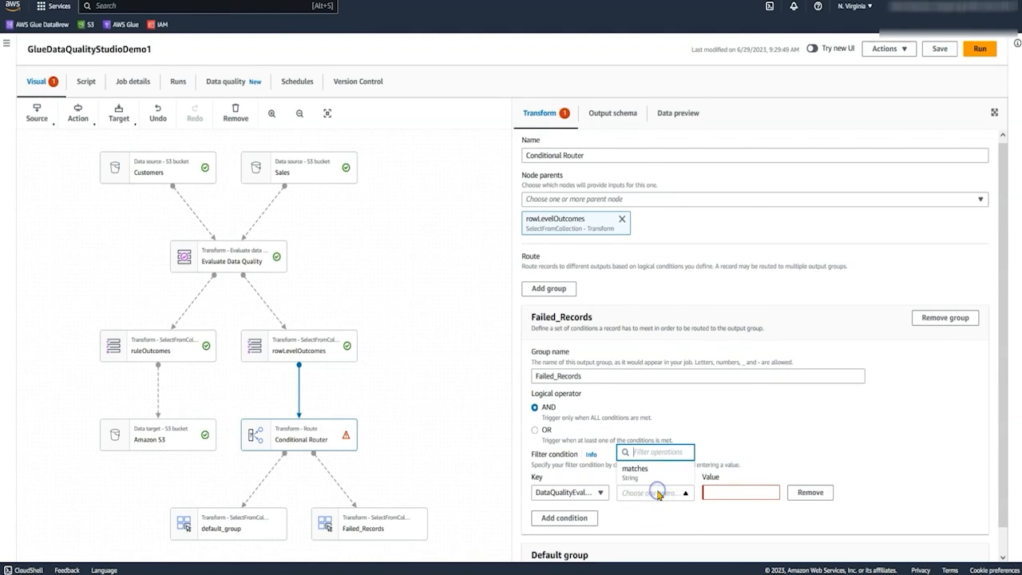
click(716, 492)
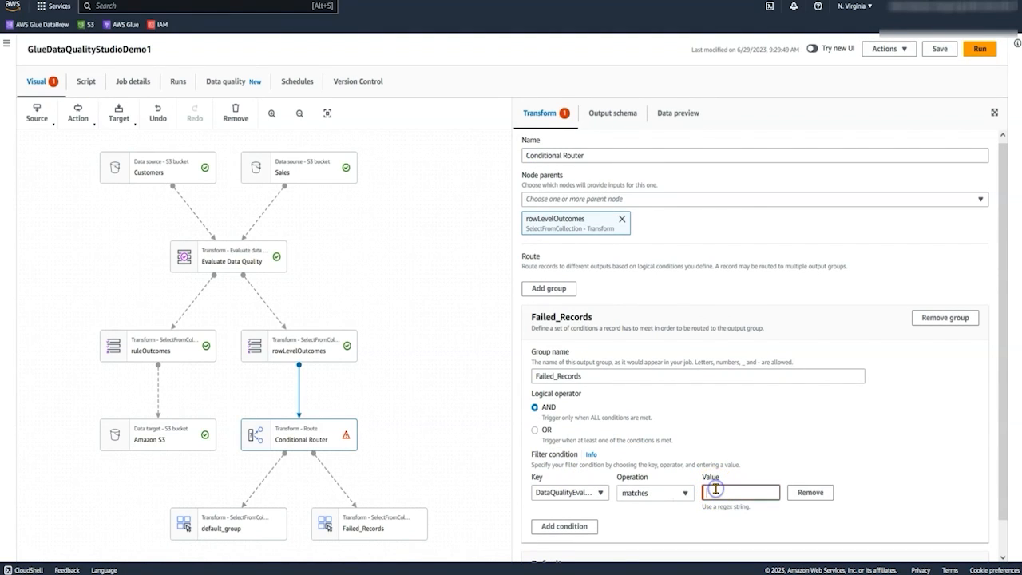
text(Failed)
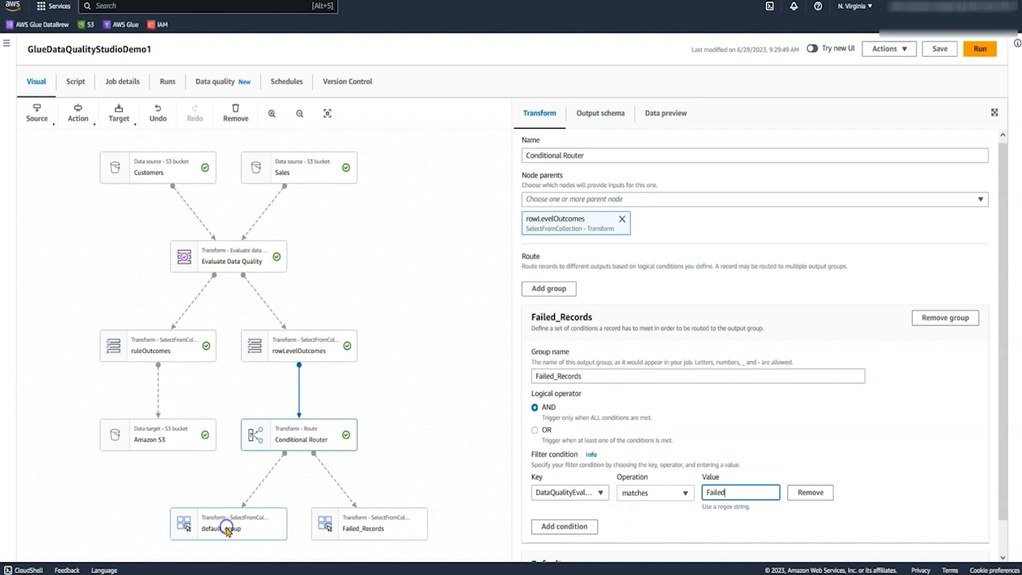
Add a separate Amazon S3 target to each of the default_group and Failed_Records nodes.
click(226, 528)
click(119, 115)
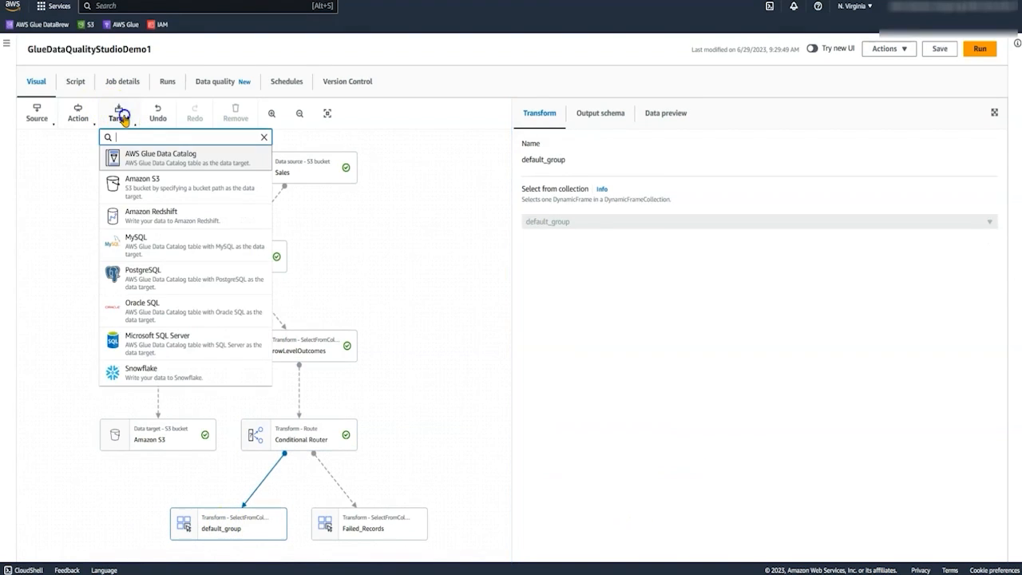
click(143, 187)
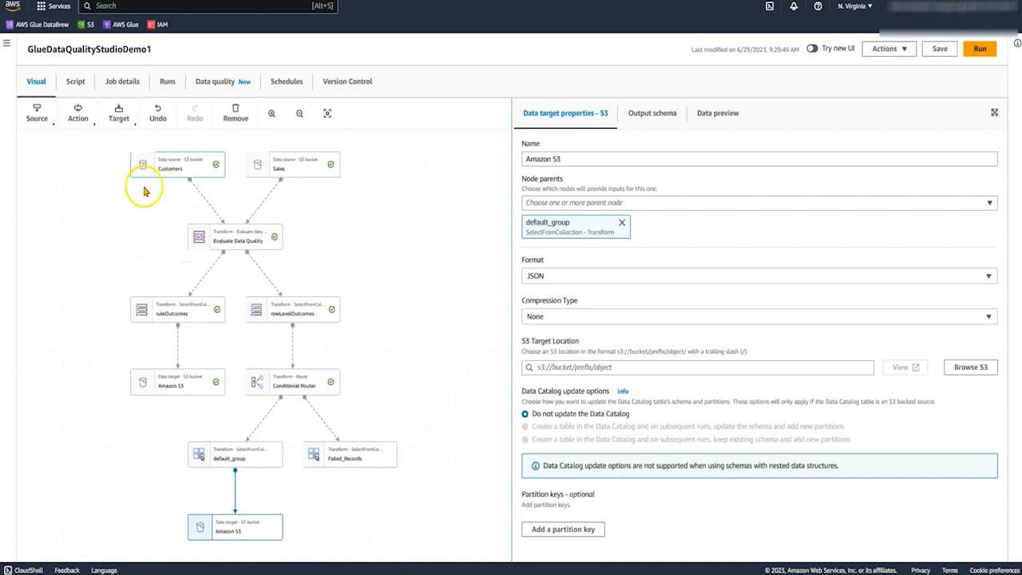
click(359, 461)
click(136, 114)
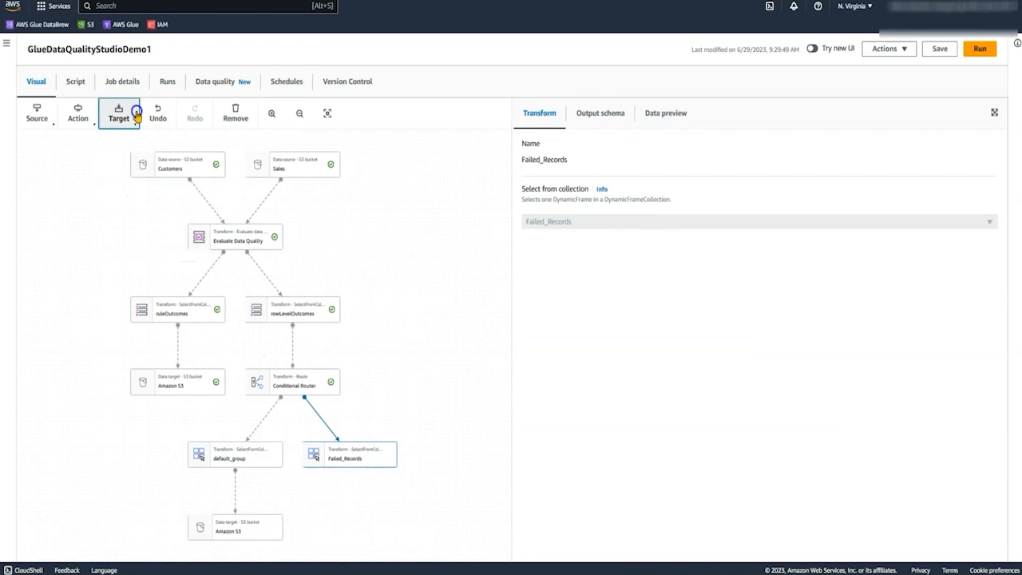
click(142, 186)
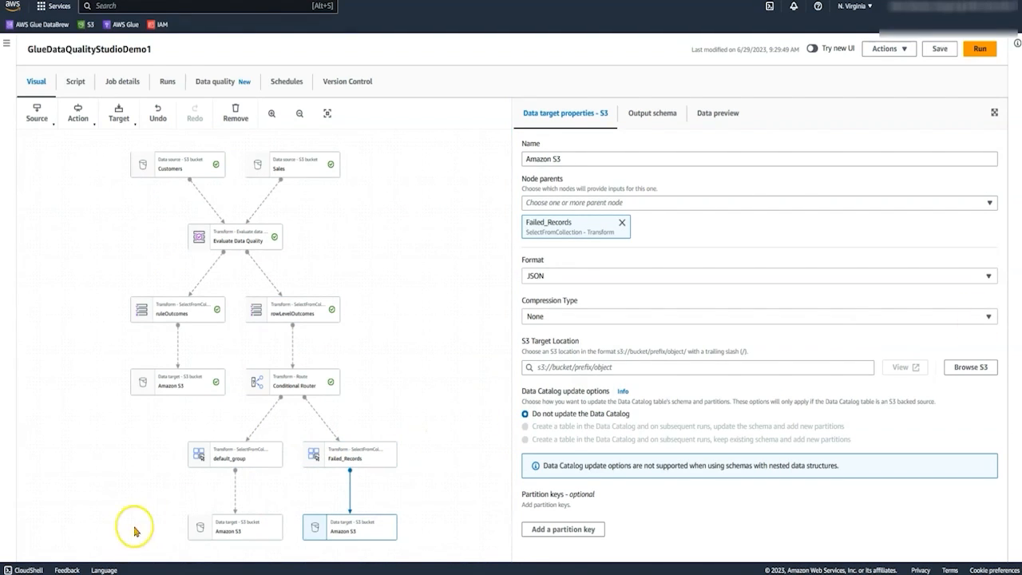
Set the S3 target location to s3://gluedataqualitystudio-s3bucket3feedc04-15nqxva6qcjws/datalake/curated/customer/ for default_group and the same bucket's datalake/curated/failed/ for Failed_Records.
click(244, 527)
click(674, 369)
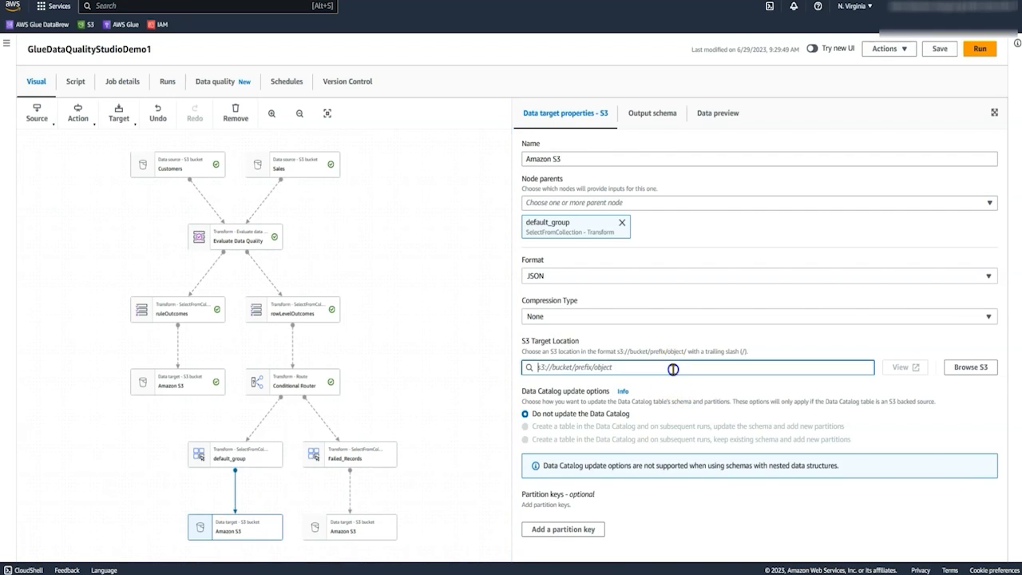
text(s3://gluedataqualitystudio-s3bucket3feedc04-15nqxva6qcjws/datalake/curated/customer/)
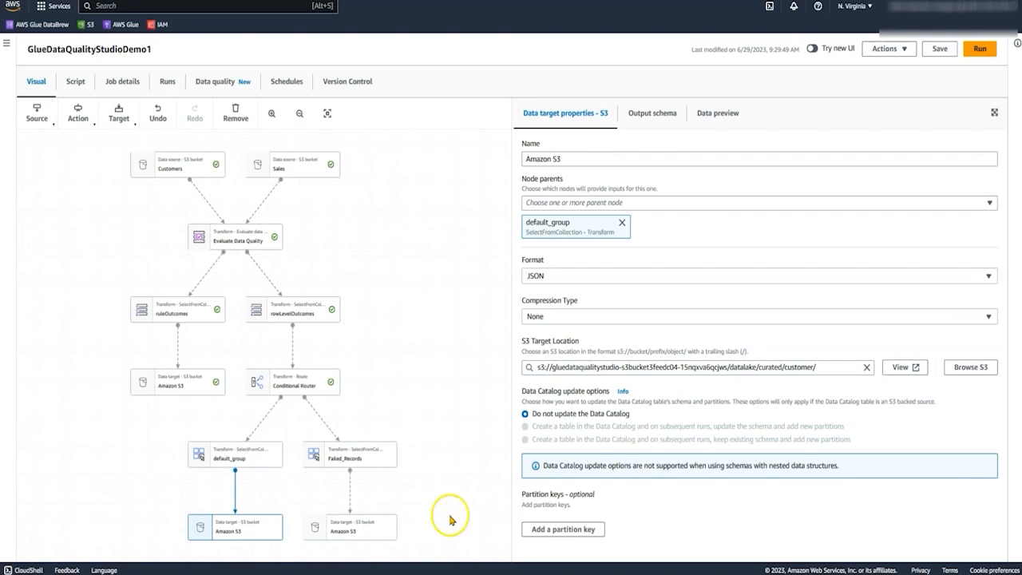
click(343, 523)
click(703, 368)
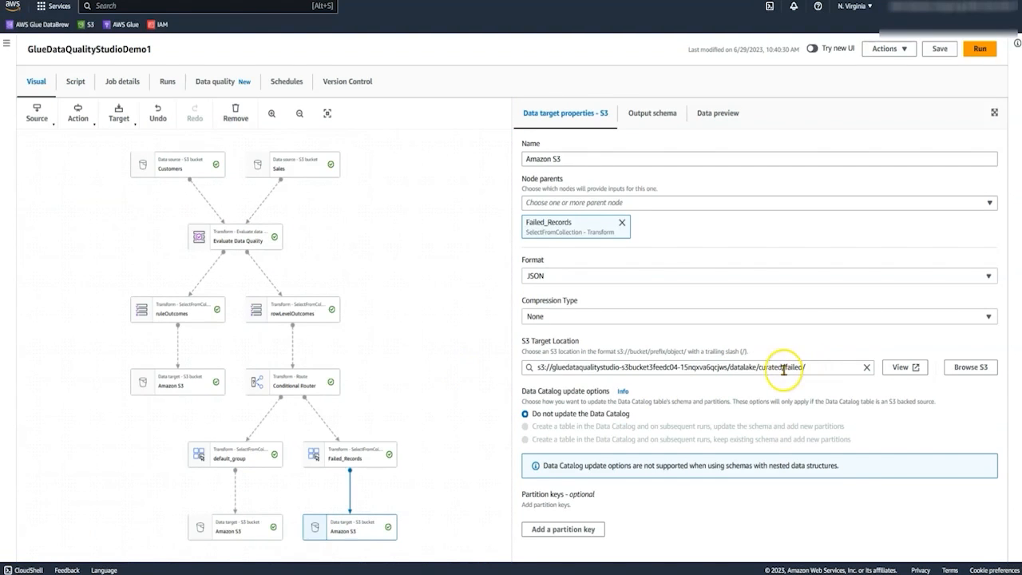
Examine the job's generated script, including the Customers source path, the Evaluate Data Quality rules and the outcome and Conditional Router code.
click(75, 81)
scroll(232, 211, down, 5)
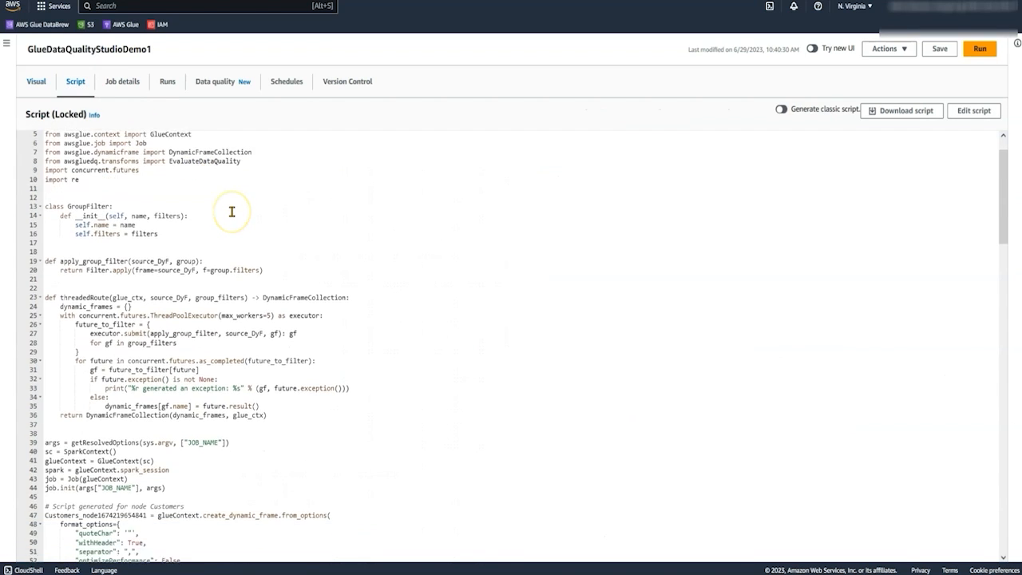
scroll(231, 212, down, 2)
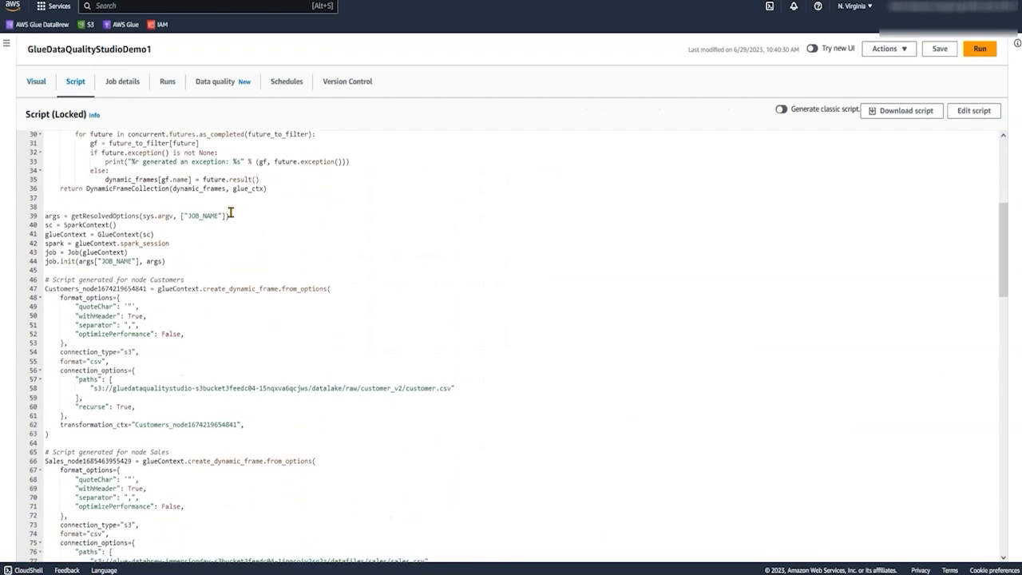
drag(460, 354, 214, 357)
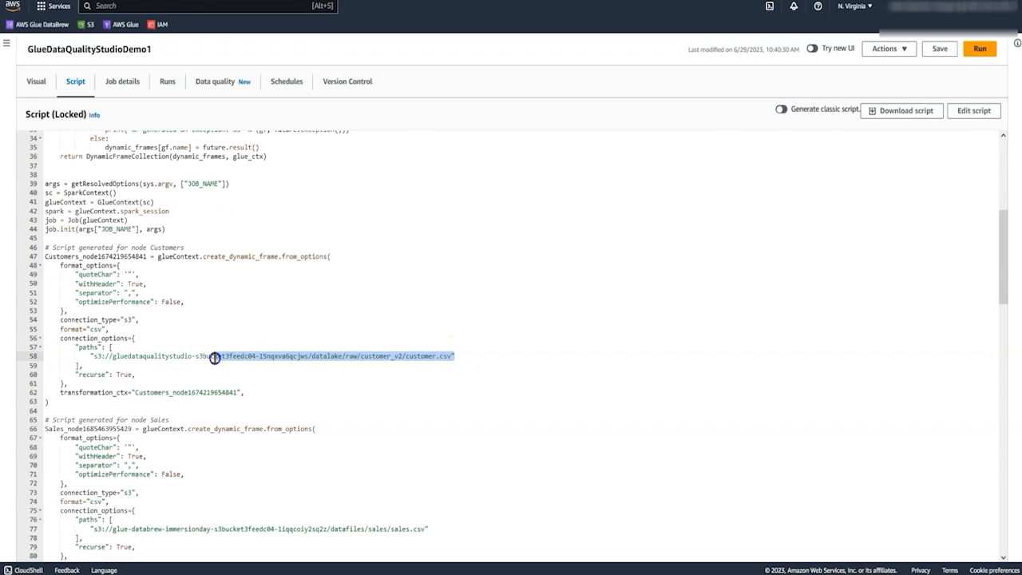
scroll(217, 351, down, 6)
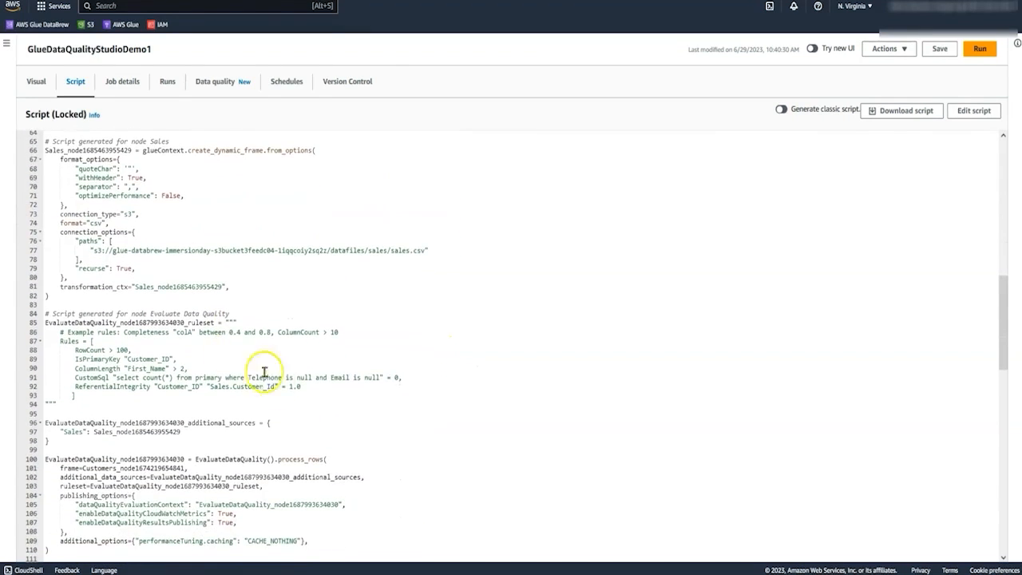
scroll(289, 386, down, 1)
drag(24, 295, 252, 341)
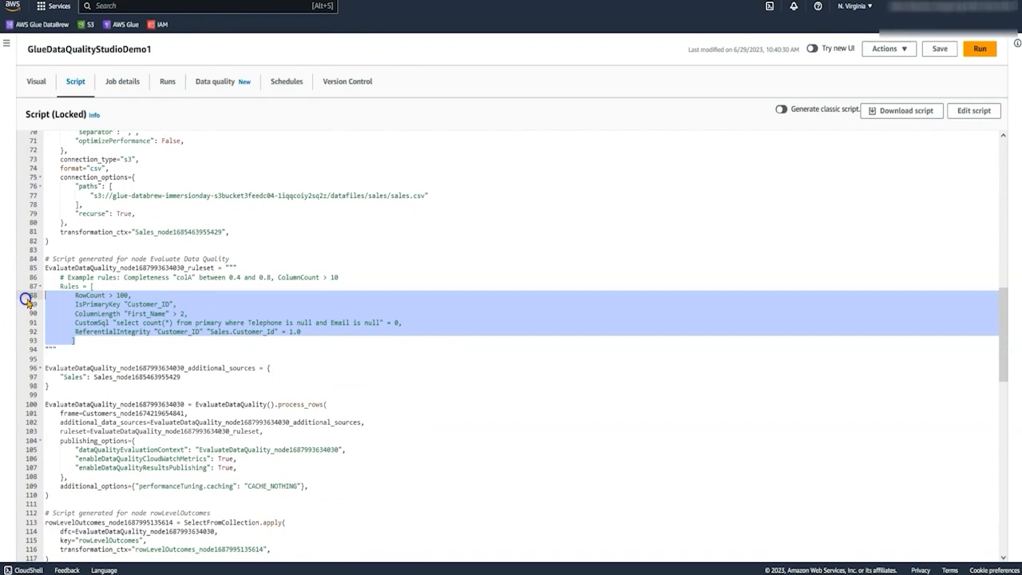
scroll(338, 361, down, 3)
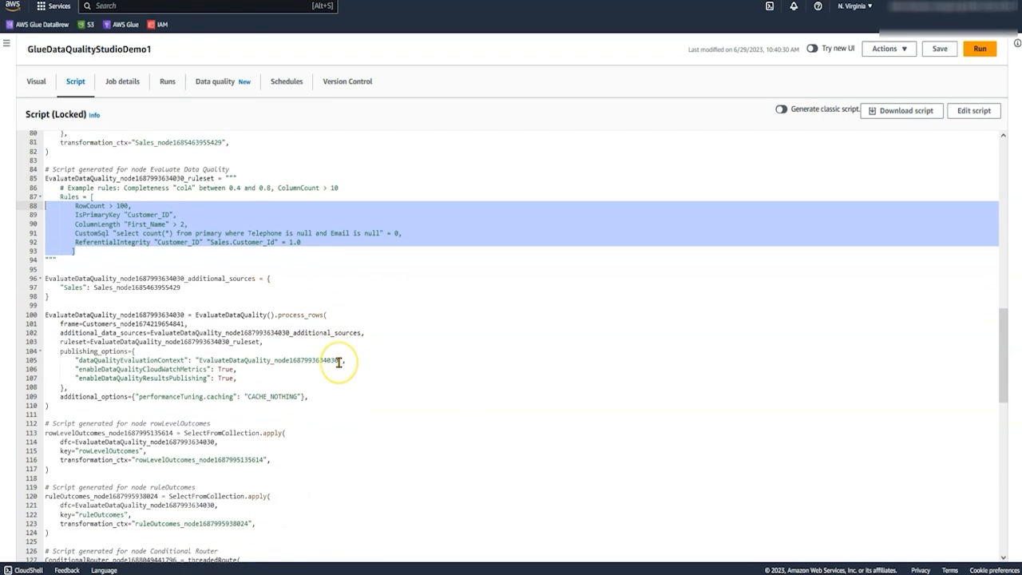
scroll(339, 362, down, 2)
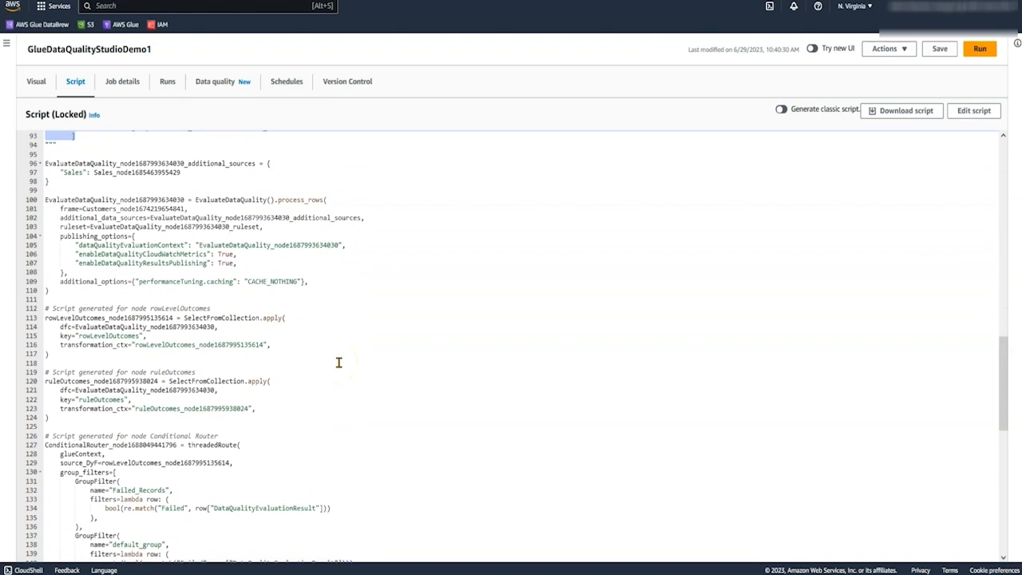
scroll(338, 363, up, 1)
scroll(338, 362, up, 4)
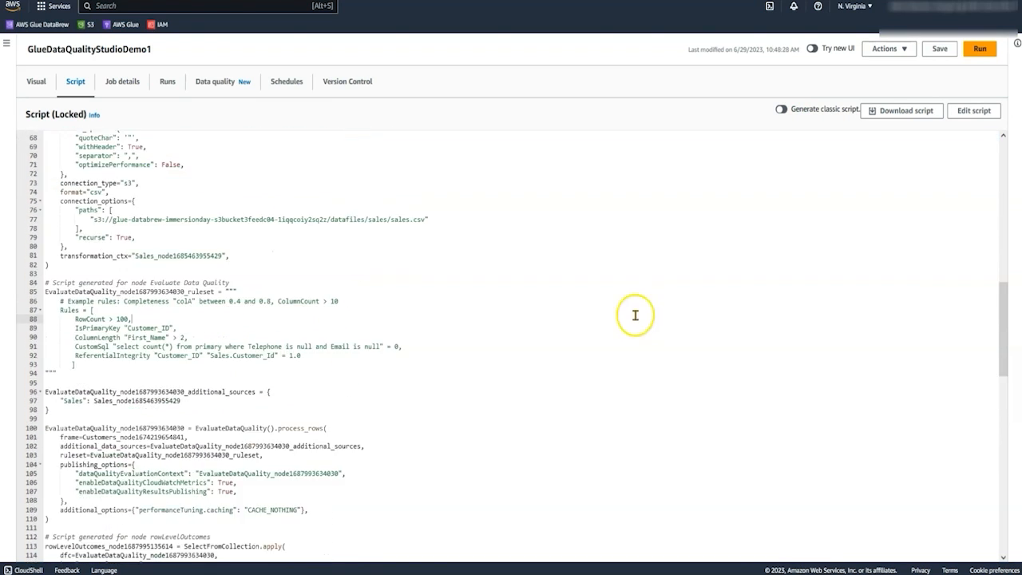
Save and run the job, and check the data quality score of the finished run.
click(935, 48)
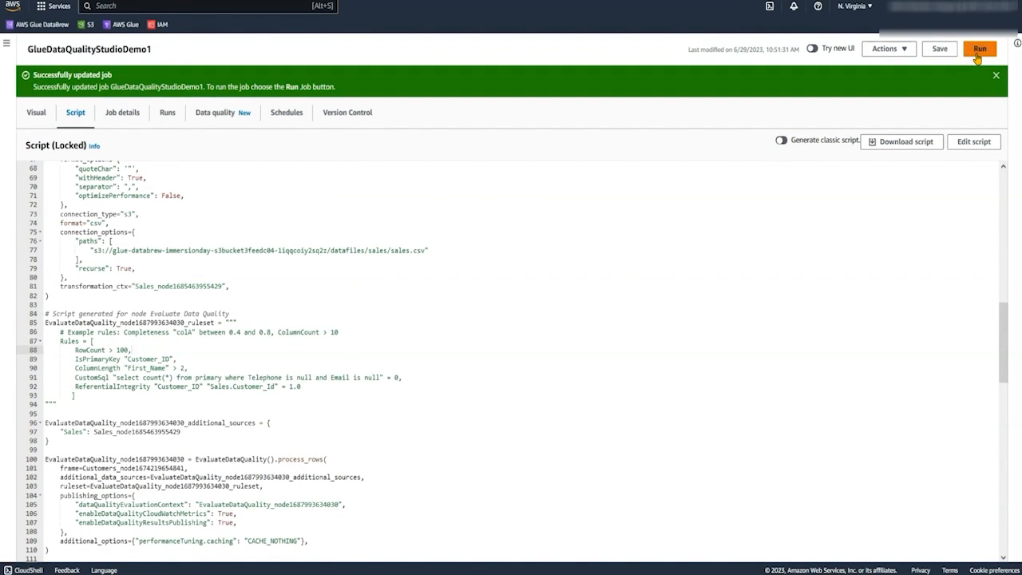
click(977, 54)
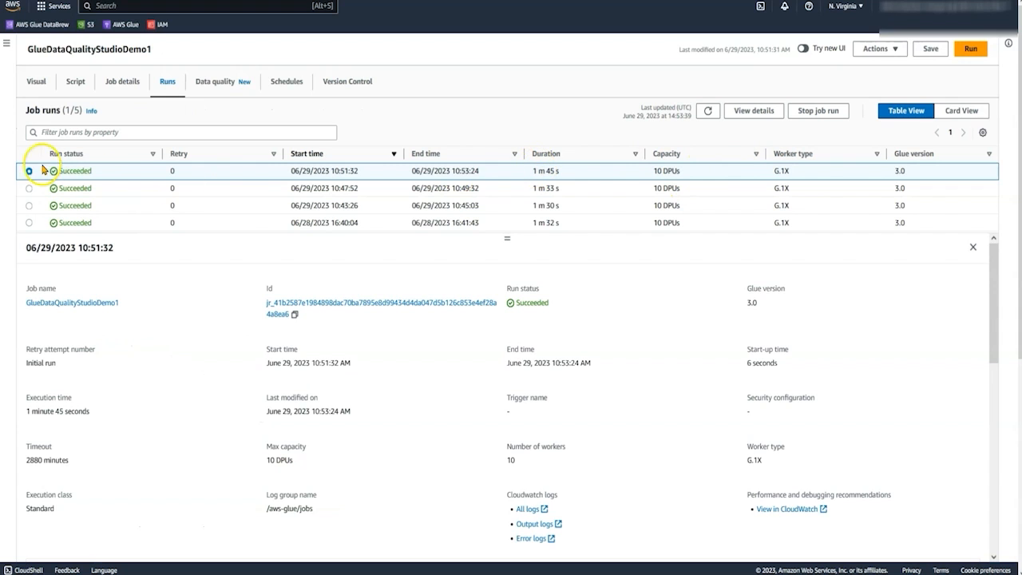
click(223, 88)
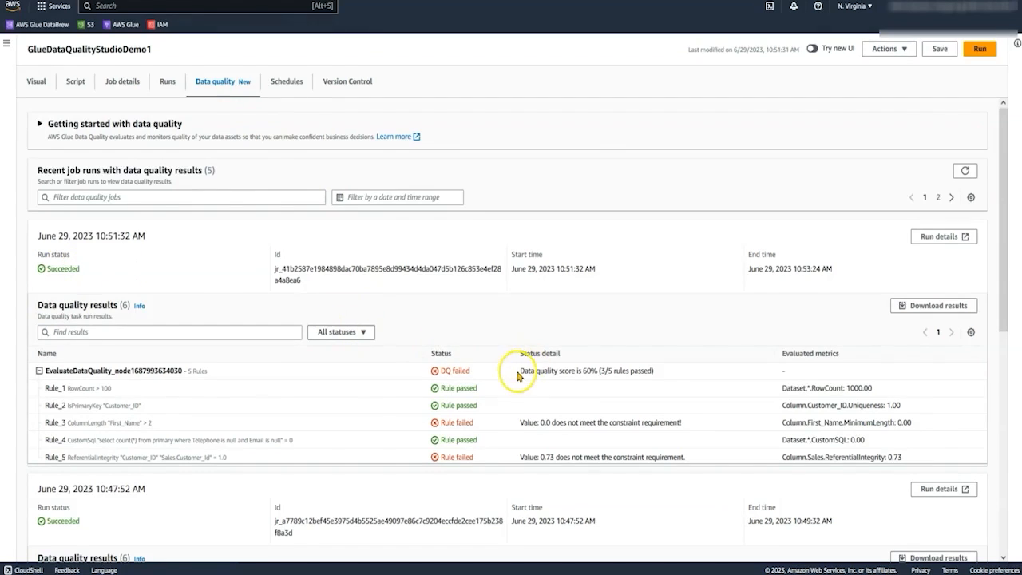
drag(520, 372, 666, 378)
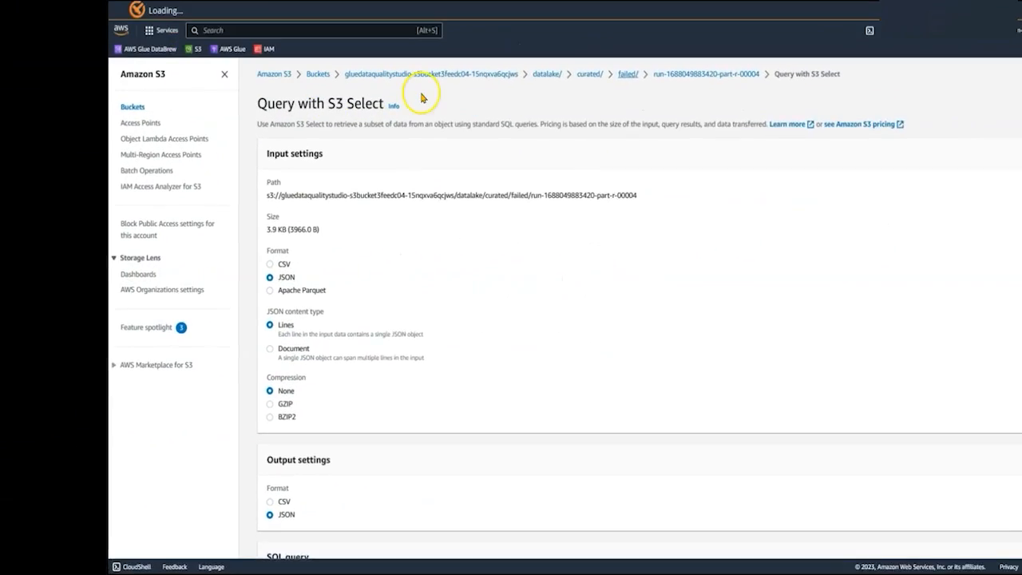
Switch to Amazon S3 and examine the S3 Select results for the curated/failed/ output, focusing on each record's DataQualityRulesFail entries.
scroll(687, 111, down, 1)
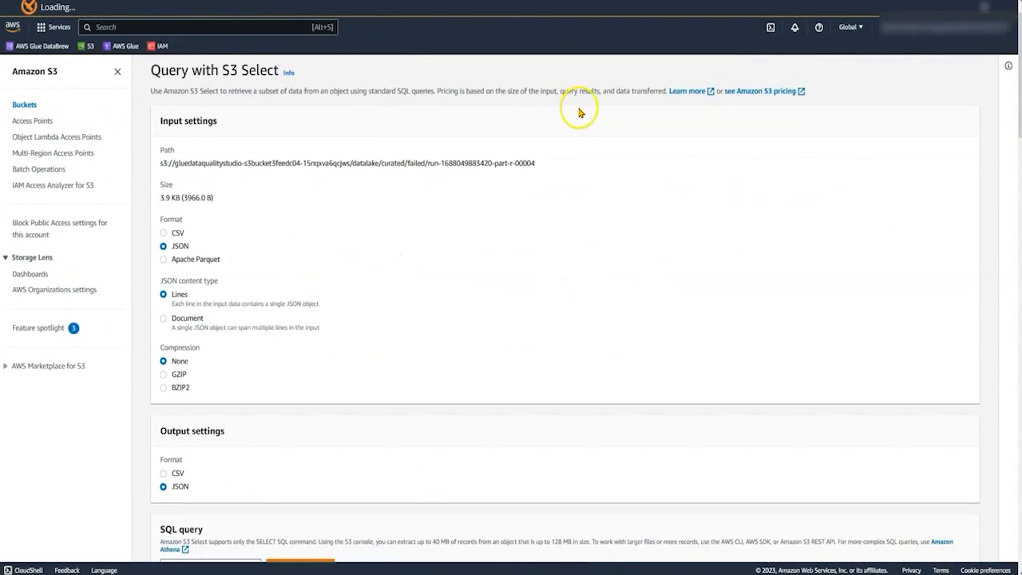
scroll(579, 113, down, 10)
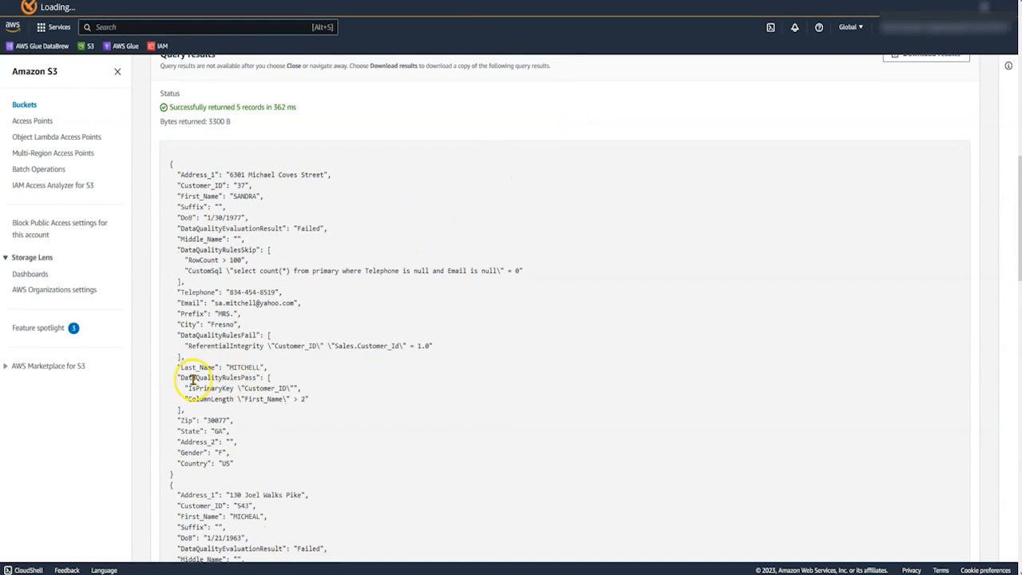
scroll(196, 324, down, 1)
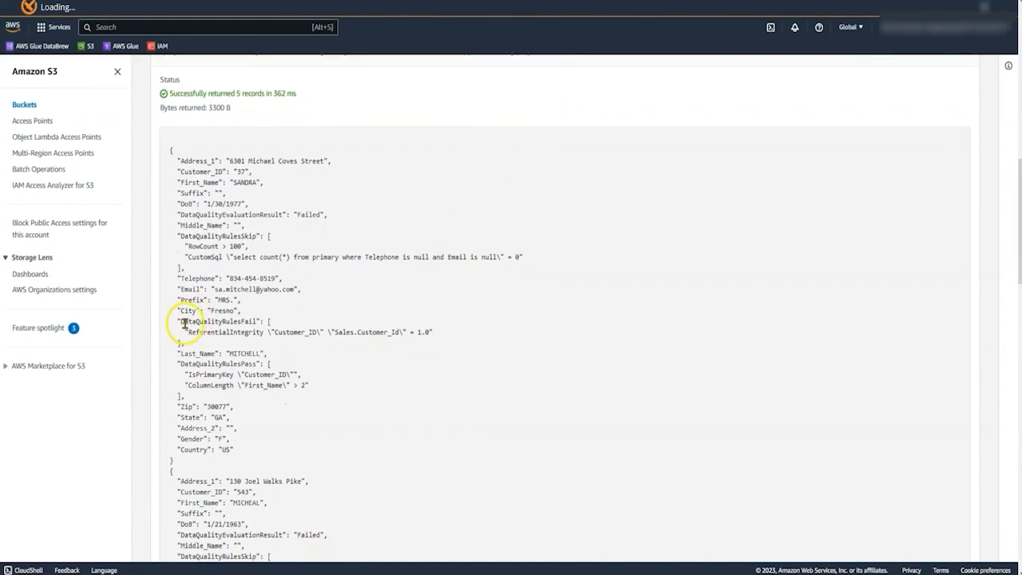
drag(183, 319, 450, 335)
click(435, 334)
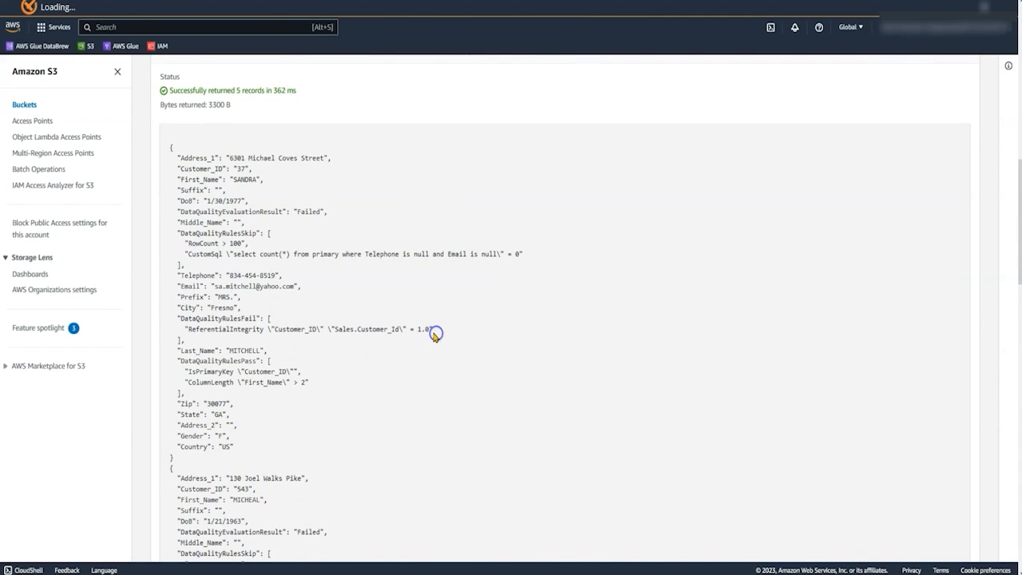
scroll(259, 232, down, 3)
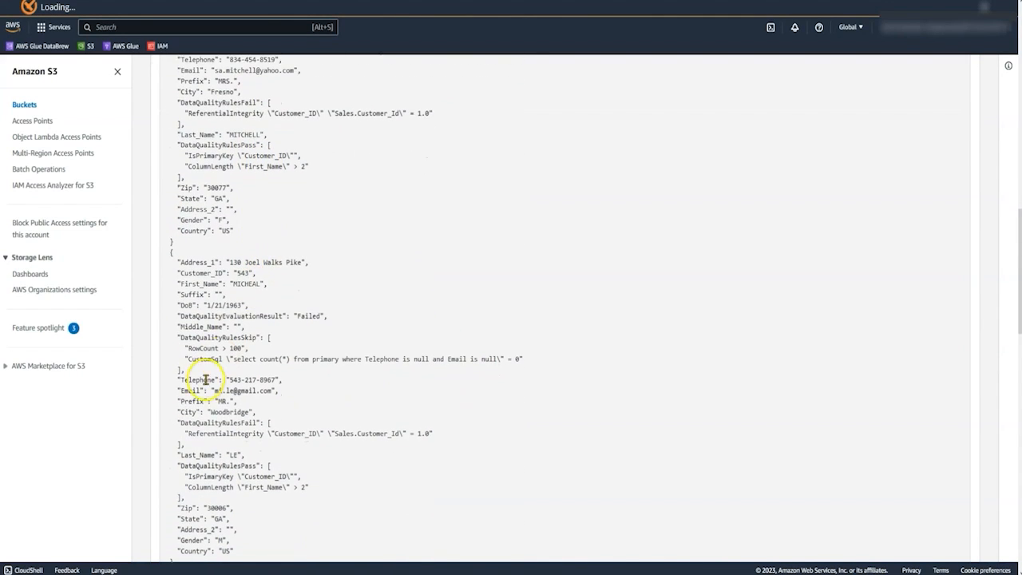
drag(182, 409, 398, 431)
click(480, 432)
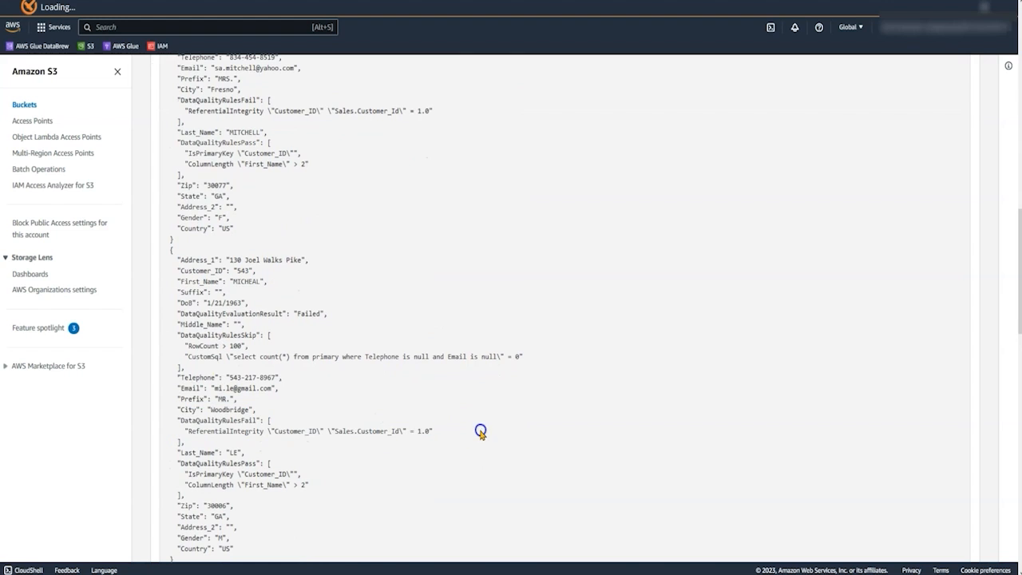
scroll(403, 444, down, 2)
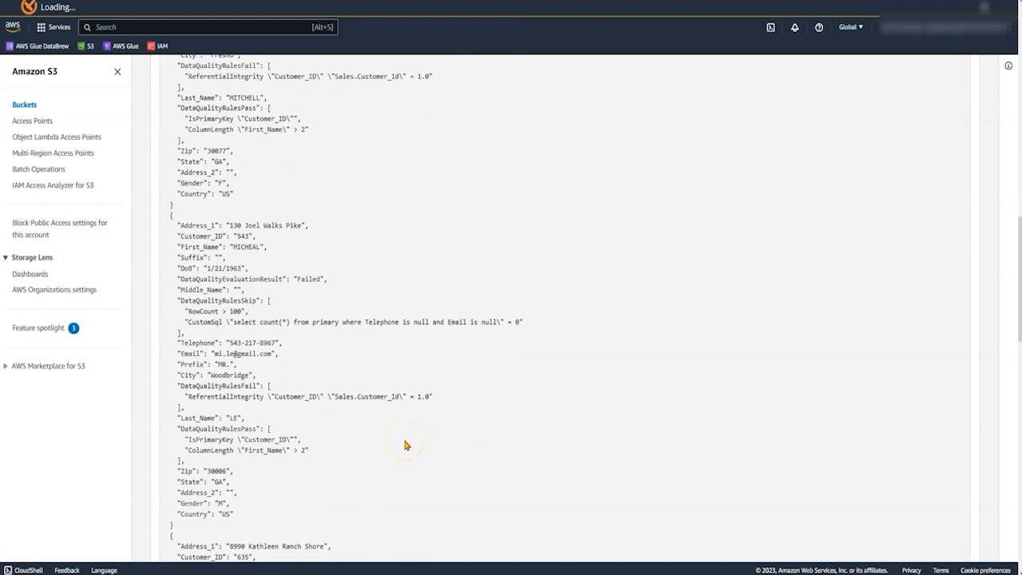
scroll(405, 445, down, 3)
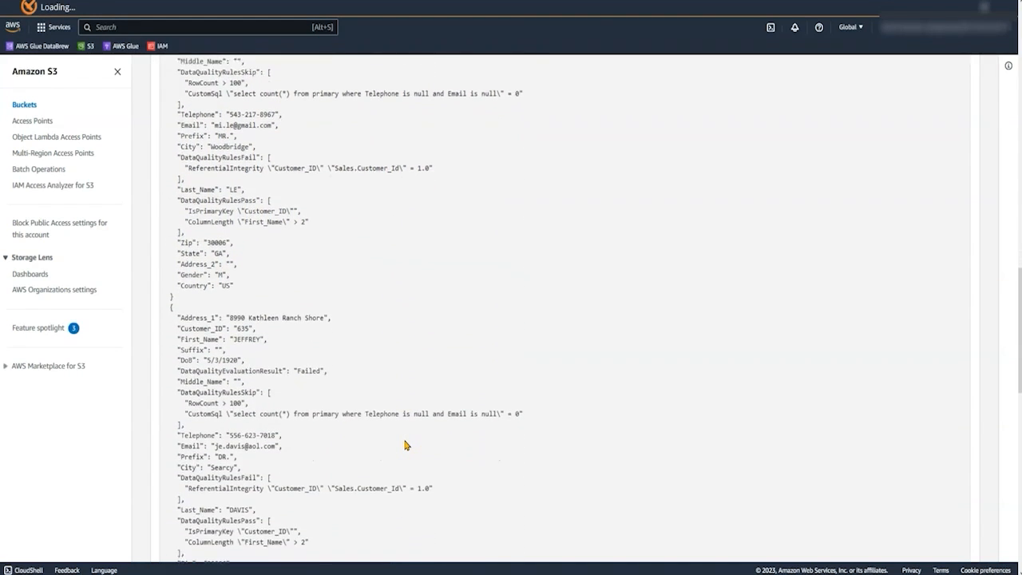
scroll(404, 445, down, 2)
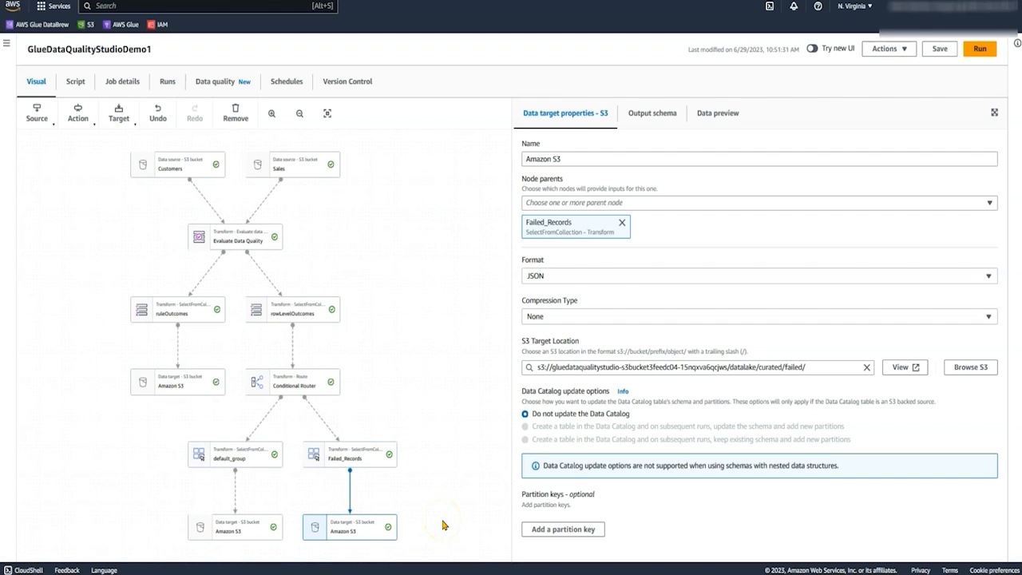
Return to the GlueDataQualityStudioDemo1 job in AWS Glue Studio and open its data quality results.
click(232, 85)
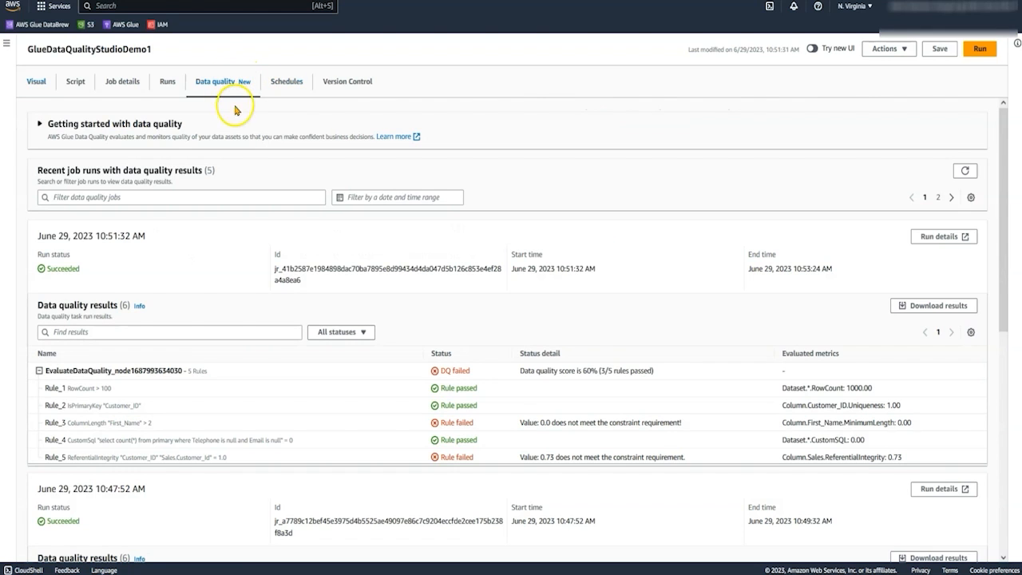